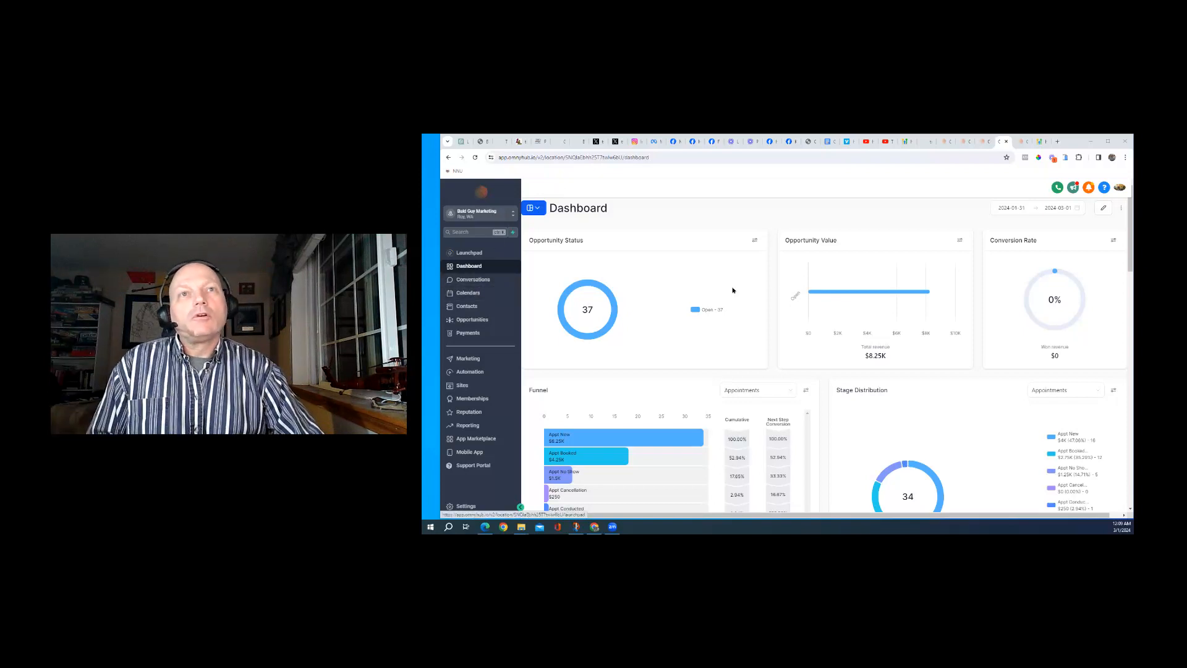
# Open the calendar settings and start creating a new calendar with the Class Booking scheduling type
pyautogui.click(470, 294)
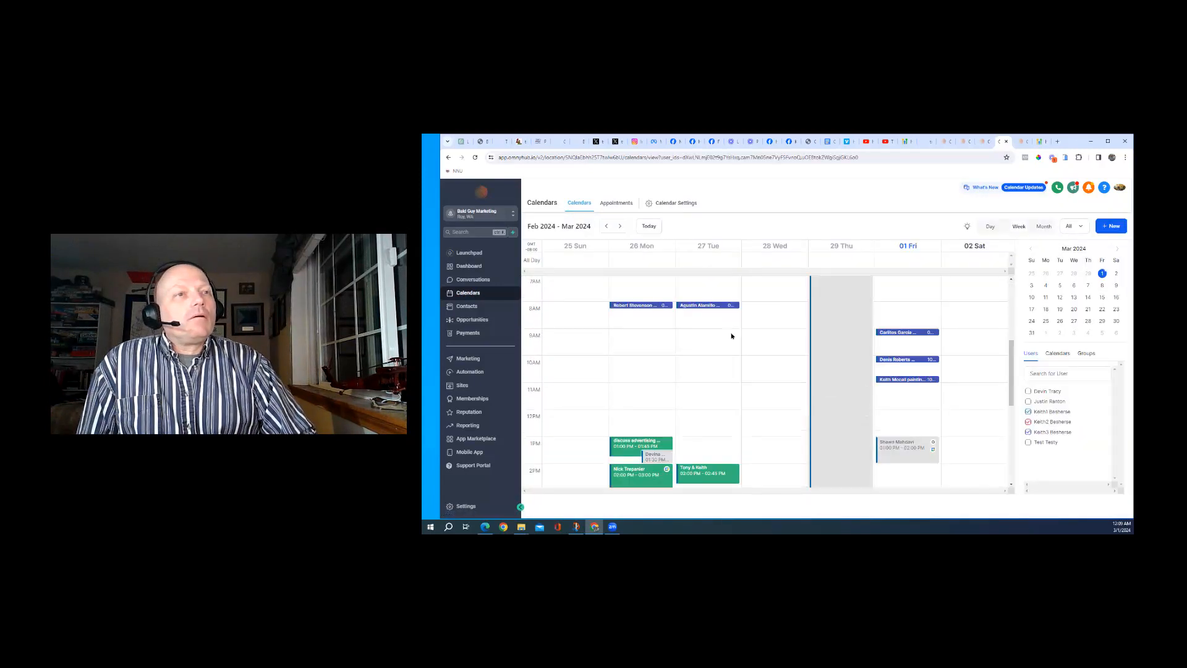
pyautogui.click(673, 204)
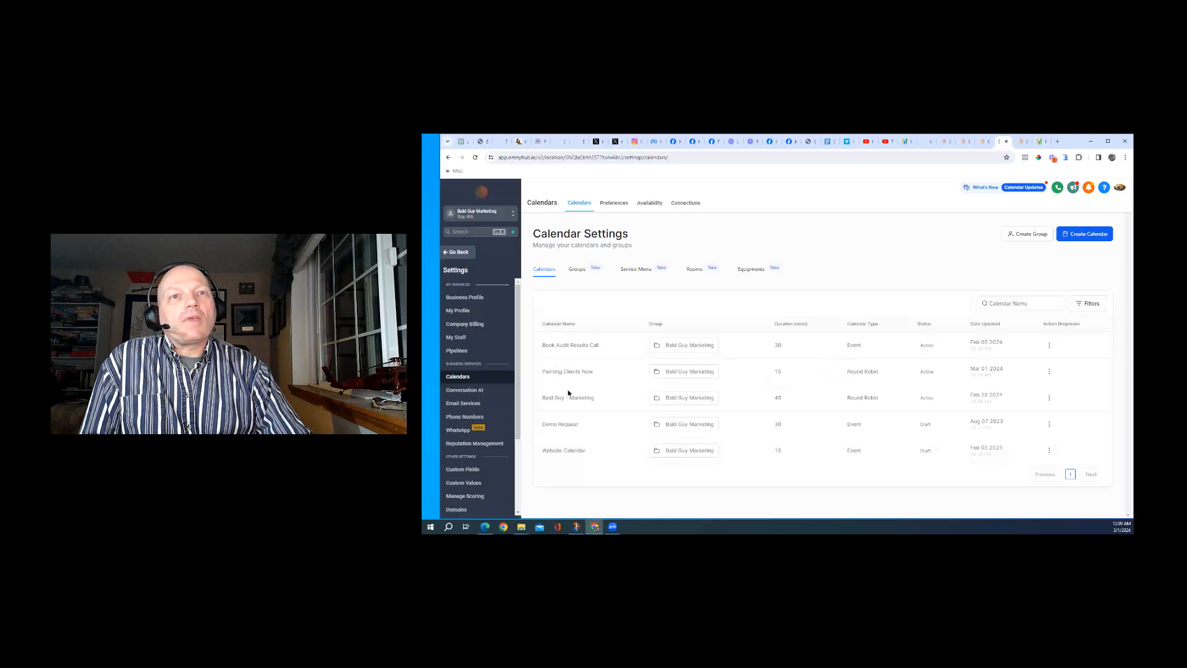
pyautogui.click(1095, 234)
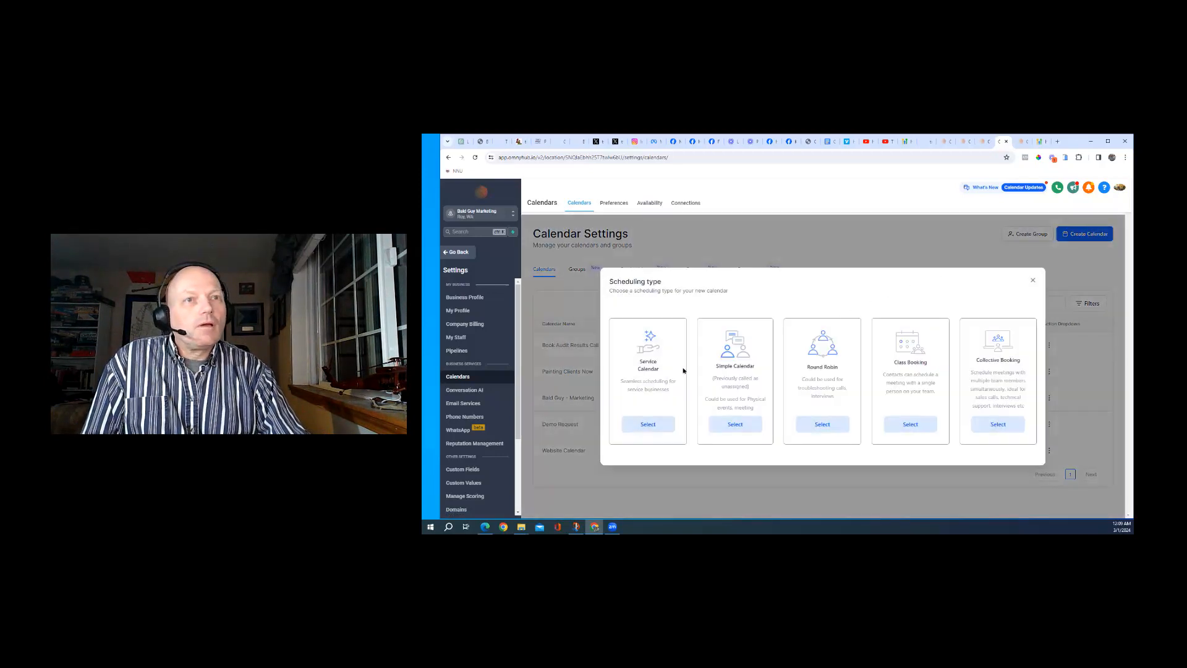
pyautogui.click(911, 425)
# Name the new calendar "My Webinars" and add a description field to it
pyautogui.click(779, 259)
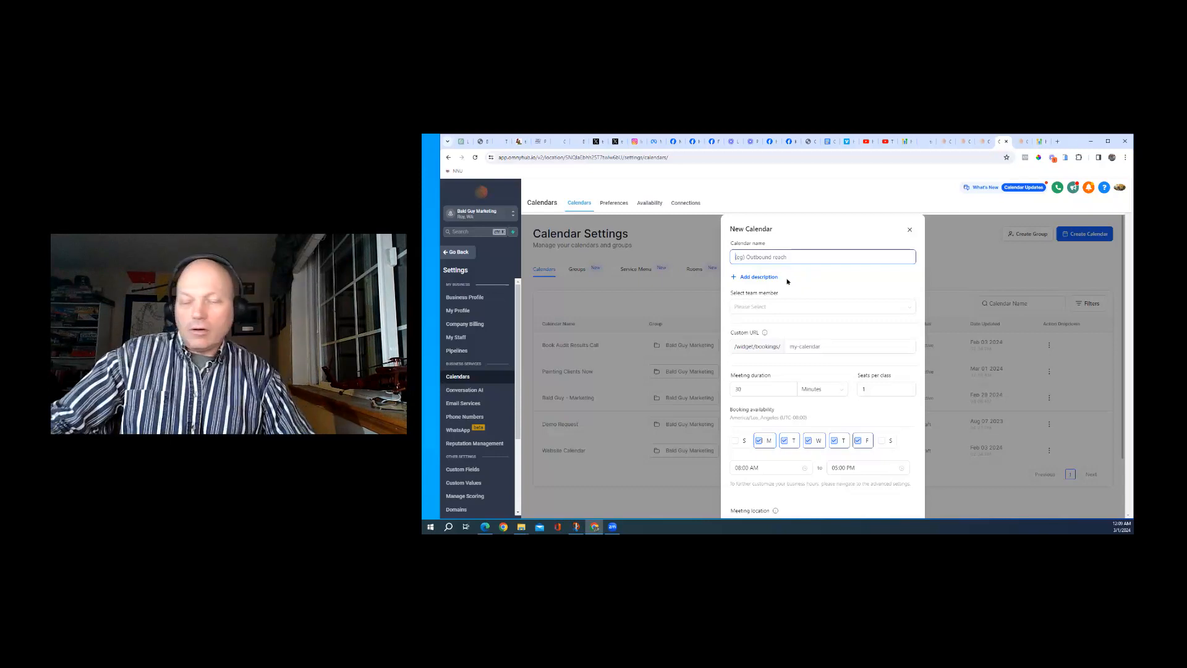
pyautogui.write('My Webinars')
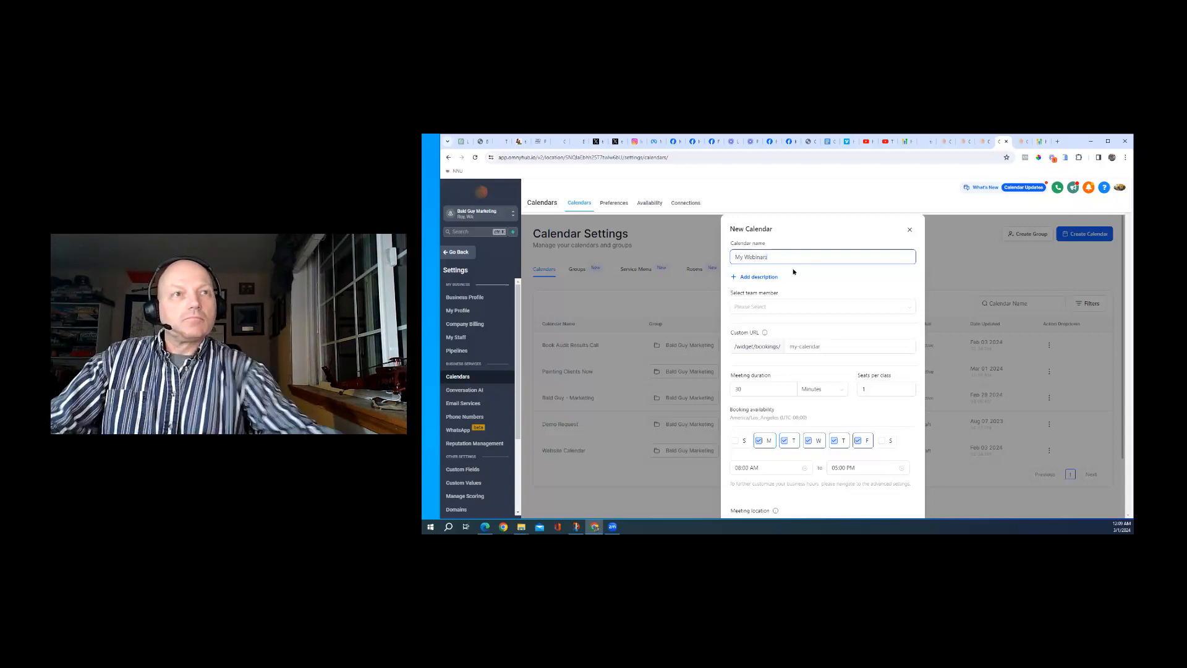
pyautogui.click(751, 277)
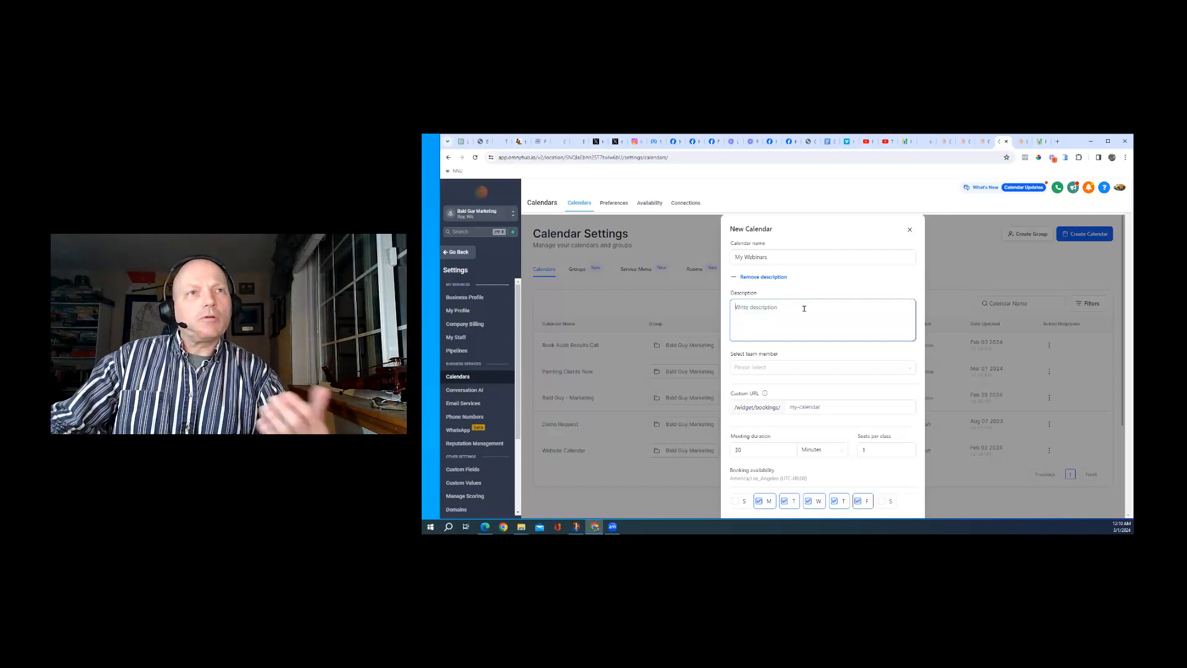
# Replace "My" in the calendar name so it reads "Bald Guy Marketing Webinars"
pyautogui.doubleClick(743, 254)
pyautogui.write('Bal')
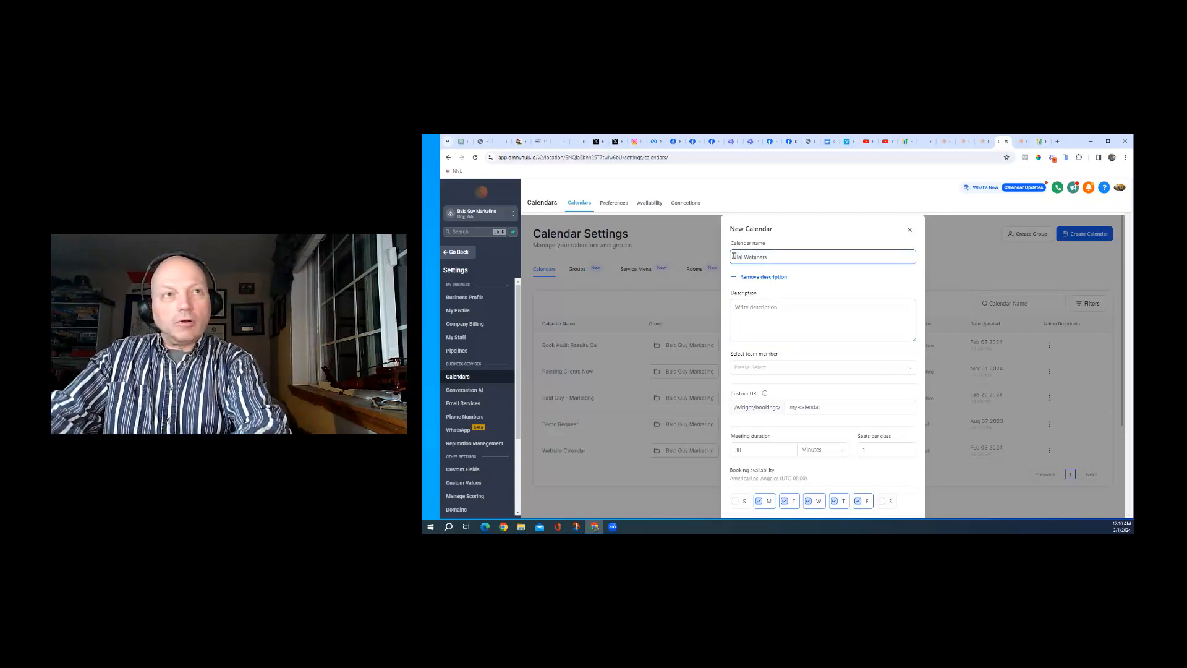
pyautogui.write('d G')
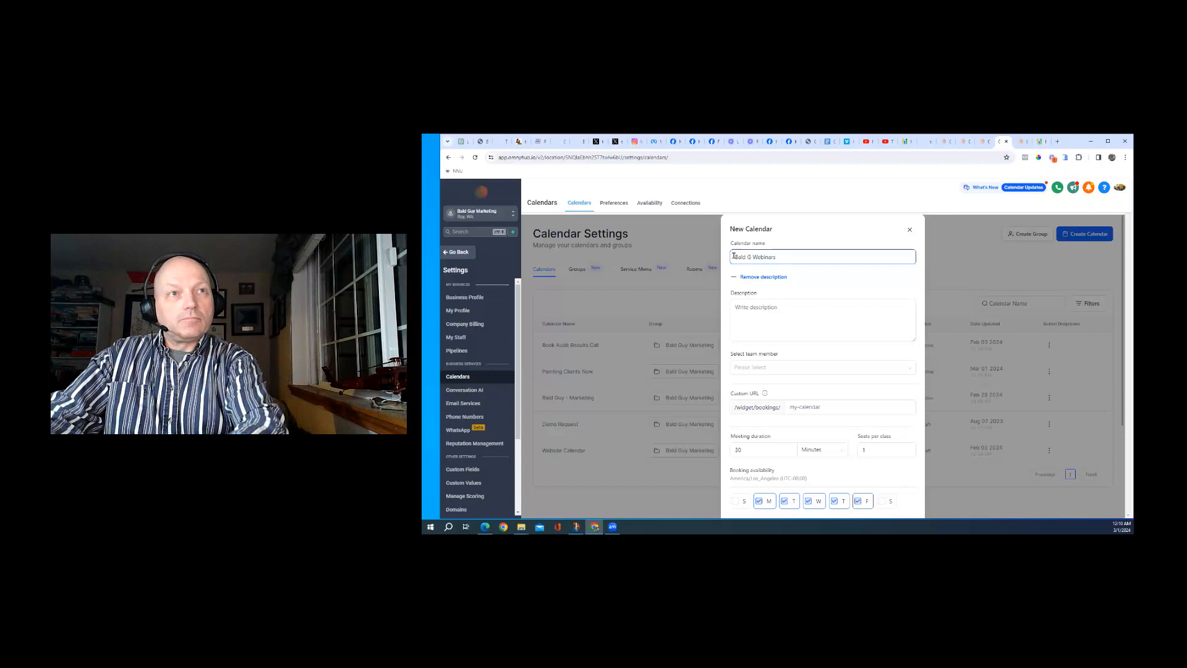
pyautogui.write('u ')
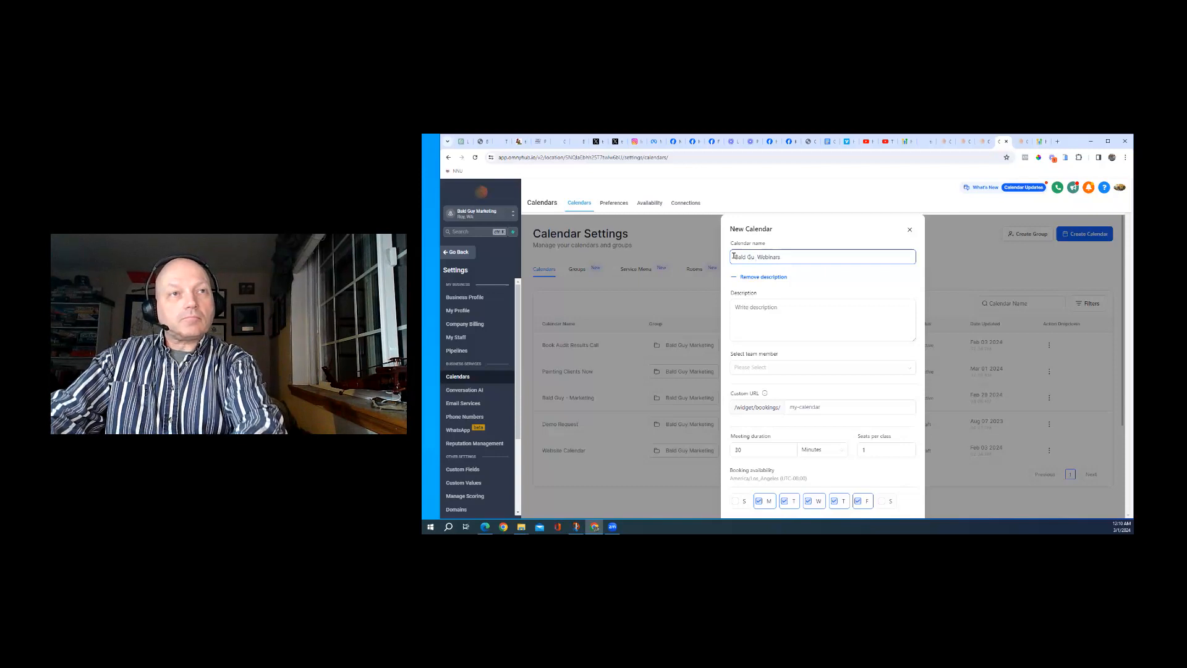
pyautogui.write('y Marketing')
# Enter the calendar description "Monthly Webinars about BGM services and marketing strategies."
pyautogui.click(805, 315)
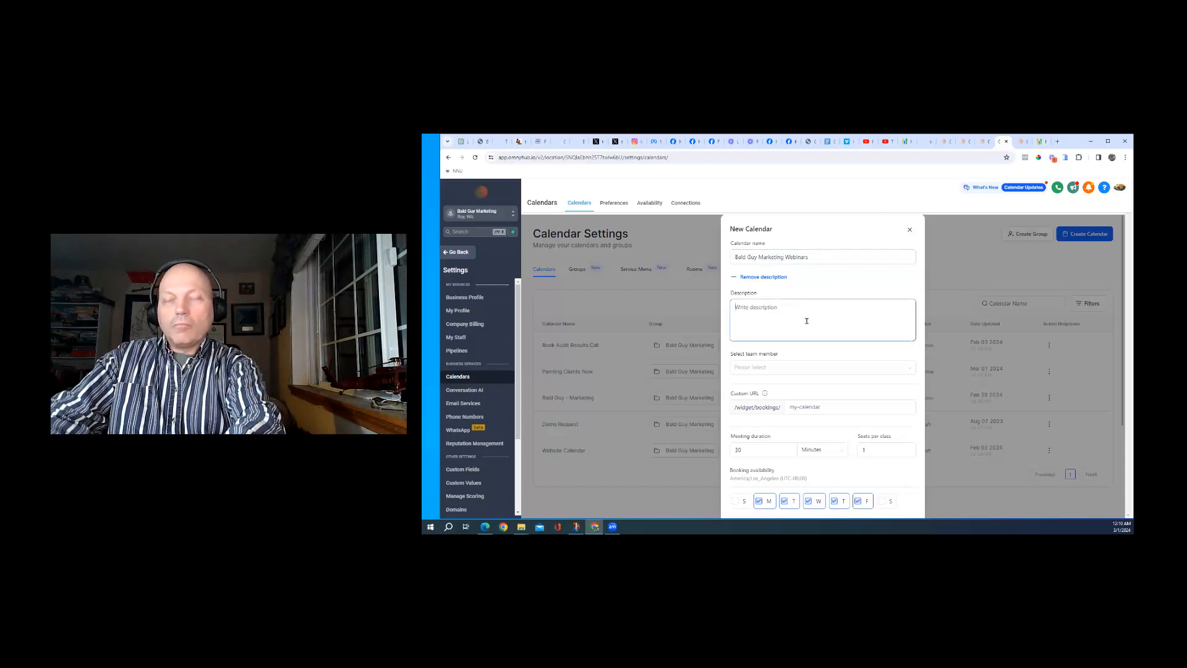
pyautogui.write('Monthly')
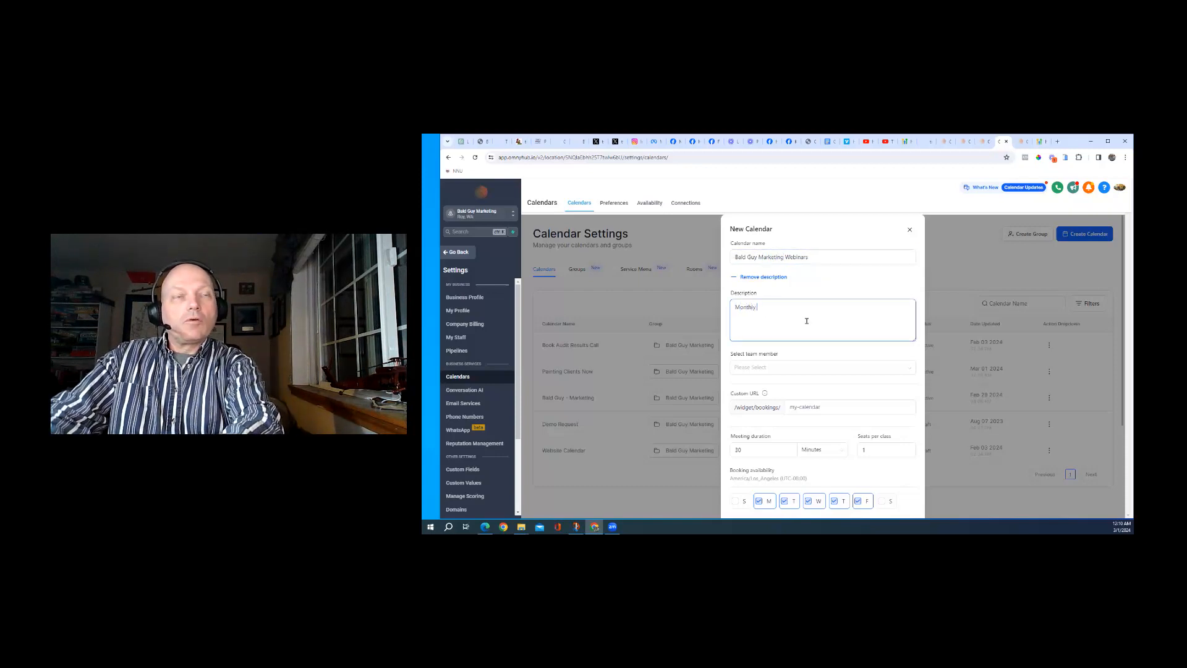
pyautogui.write(' Webinars about')
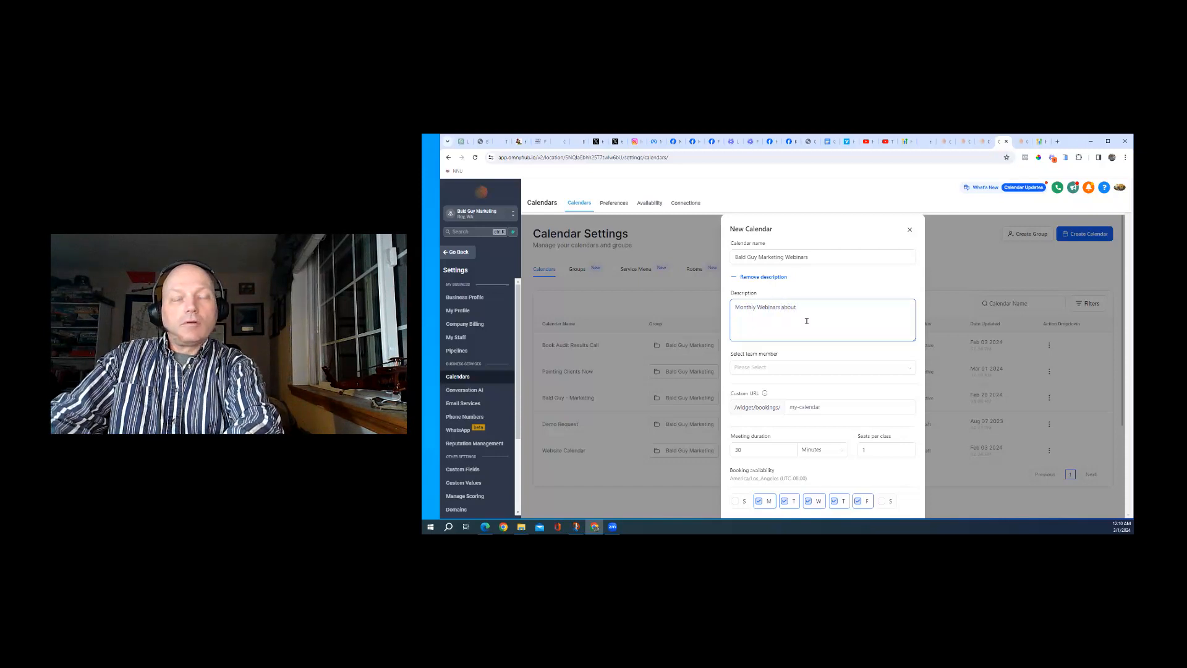
pyautogui.write(' BGM ser')
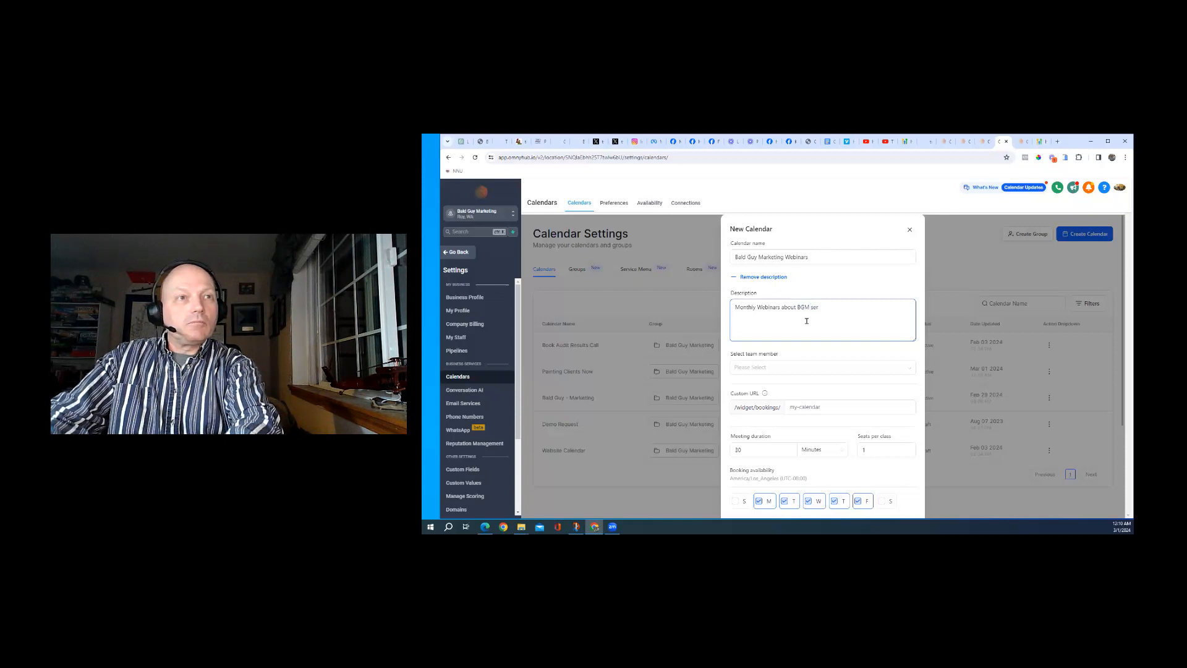
pyautogui.write('vices and marketing strategies.')
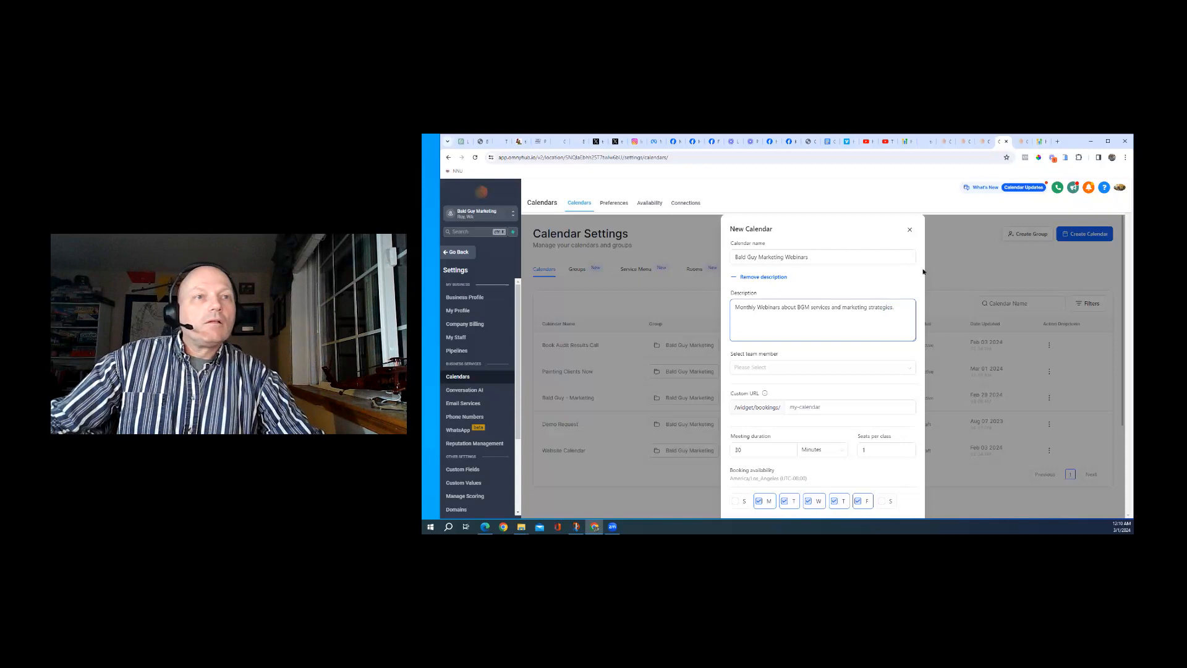
# Assign the first listed team member to the webinar calendar
pyautogui.click(817, 366)
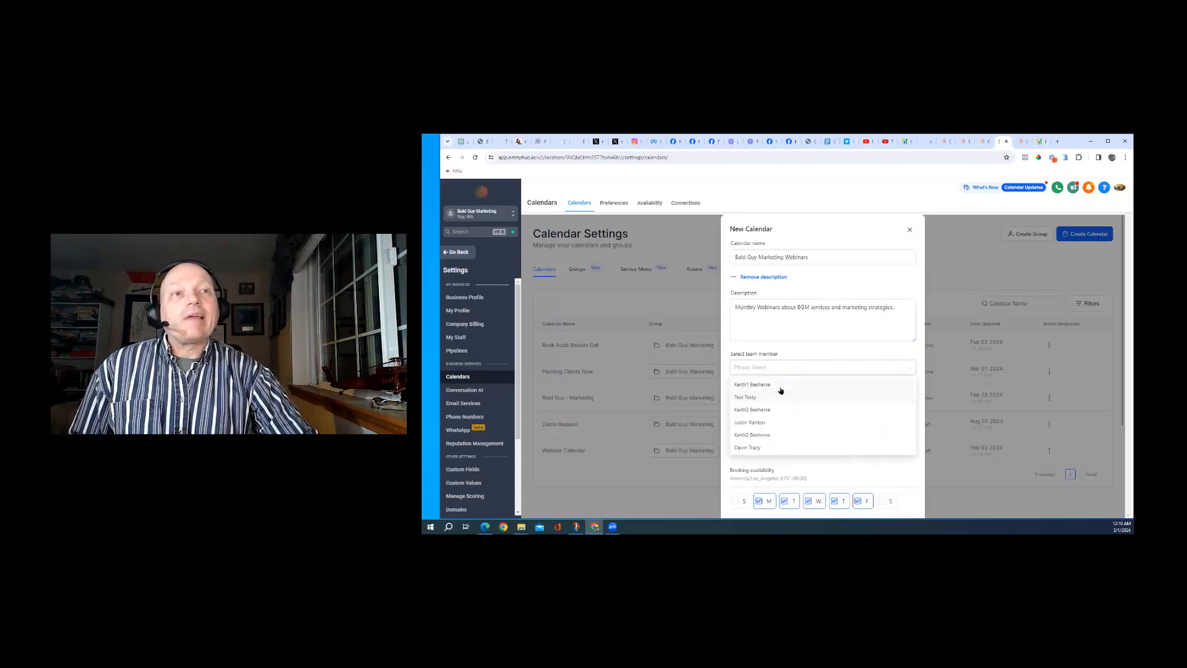
pyautogui.click(751, 384)
pyautogui.scroll(-2, 803, 334)
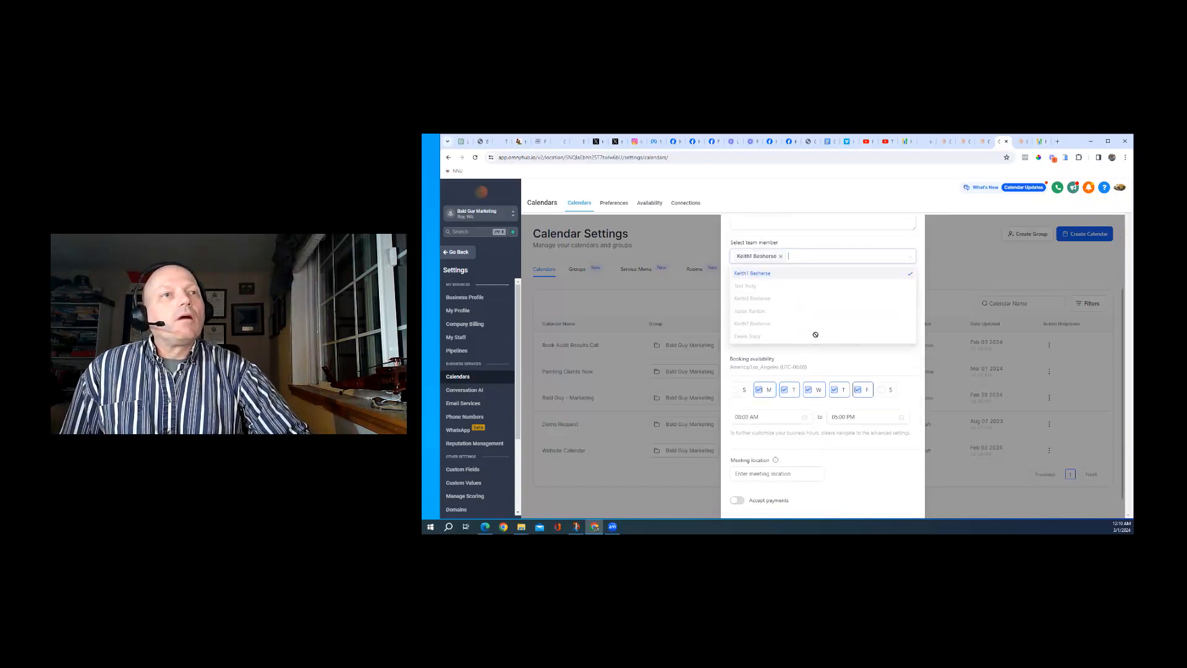
pyautogui.click(871, 366)
# Set the calendar's custom booking URL ending to "bgm09"
pyautogui.click(814, 298)
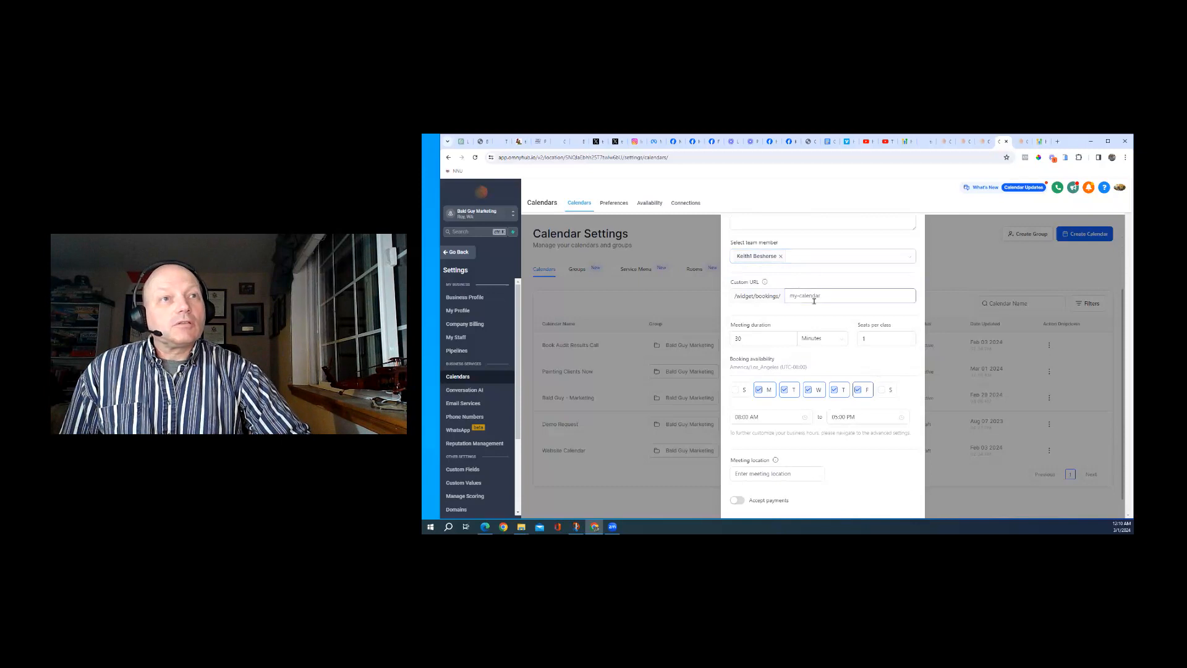
pyautogui.write('bgm')
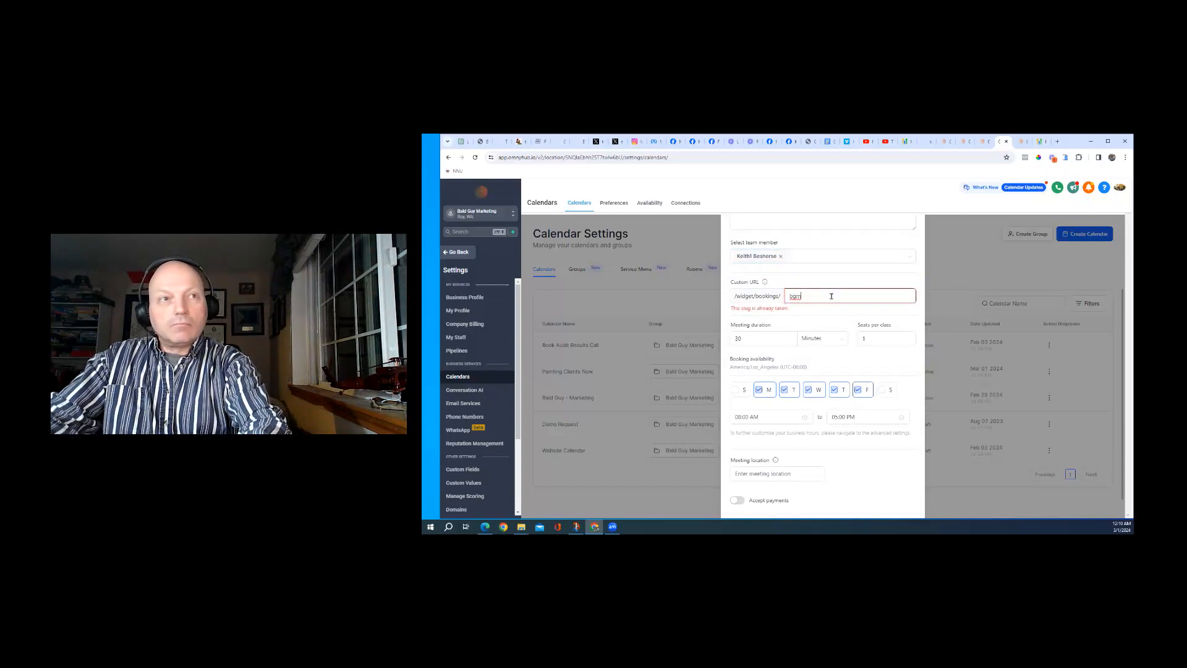
pyautogui.write('09')
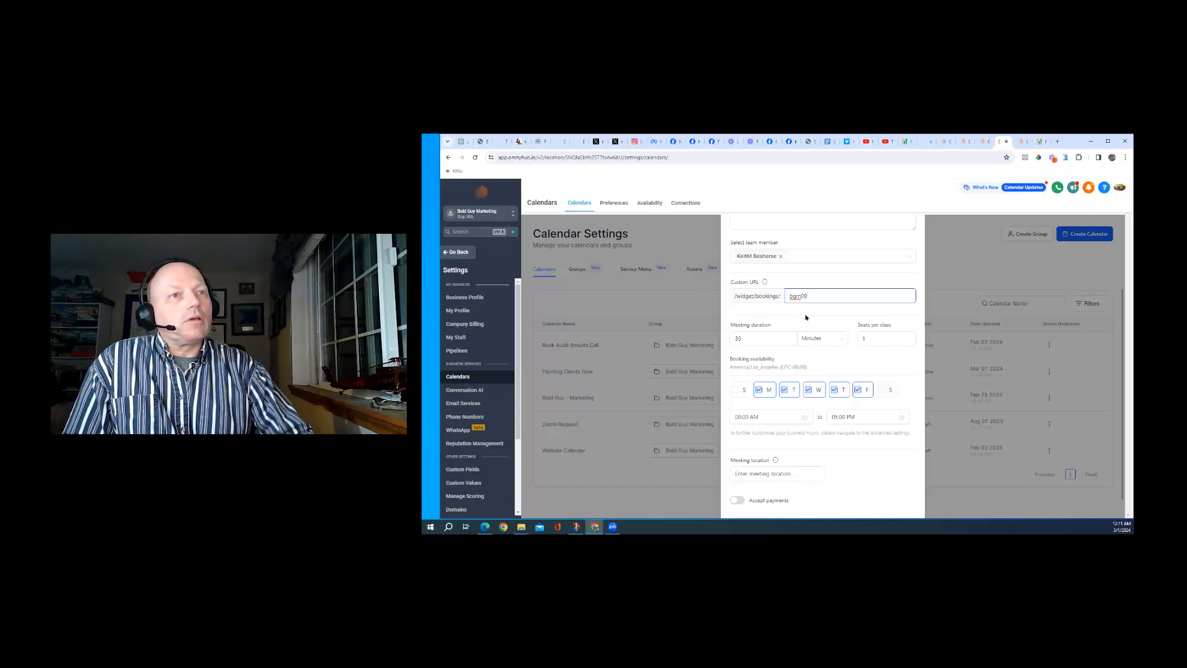
# Set the seats per class to 100 and the meeting duration to 90 minutes
pyautogui.click(869, 339)
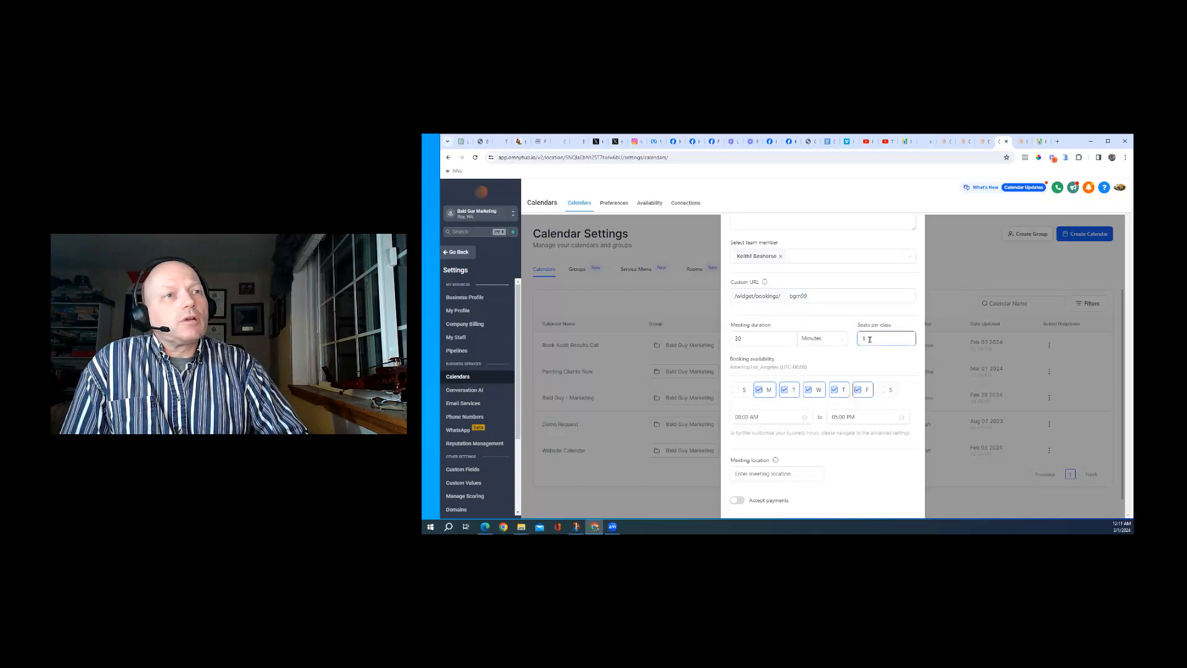
pyautogui.moveTo(863, 339); pyautogui.dragTo(860, 340)
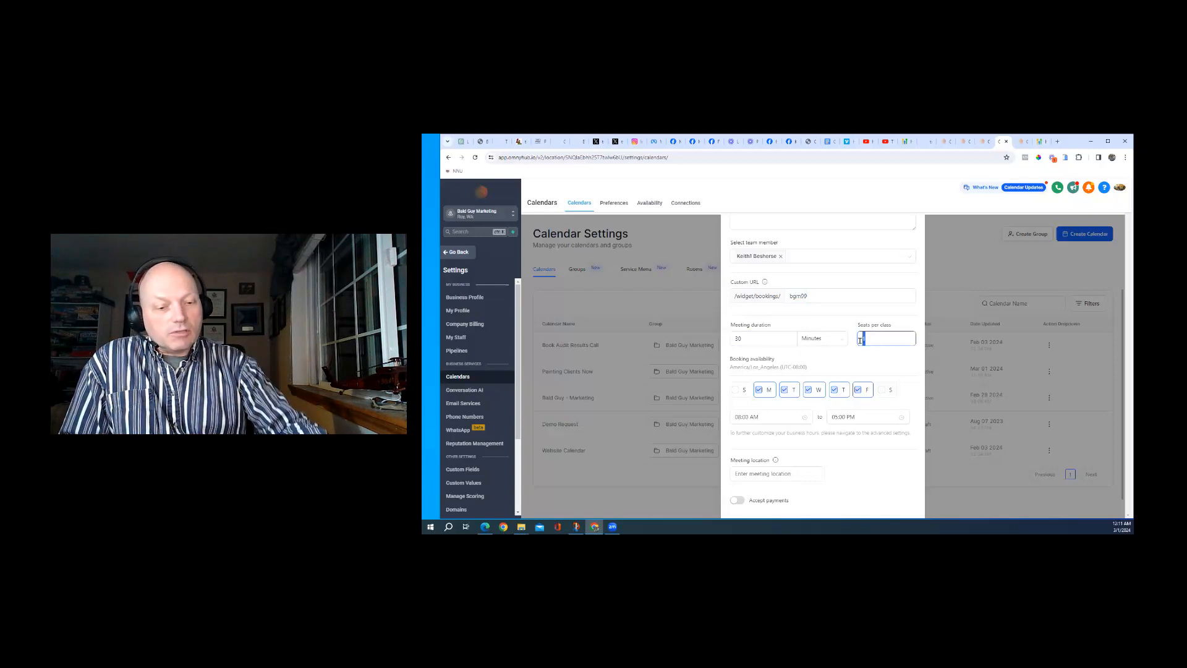
pyautogui.write('100')
pyautogui.click(842, 365)
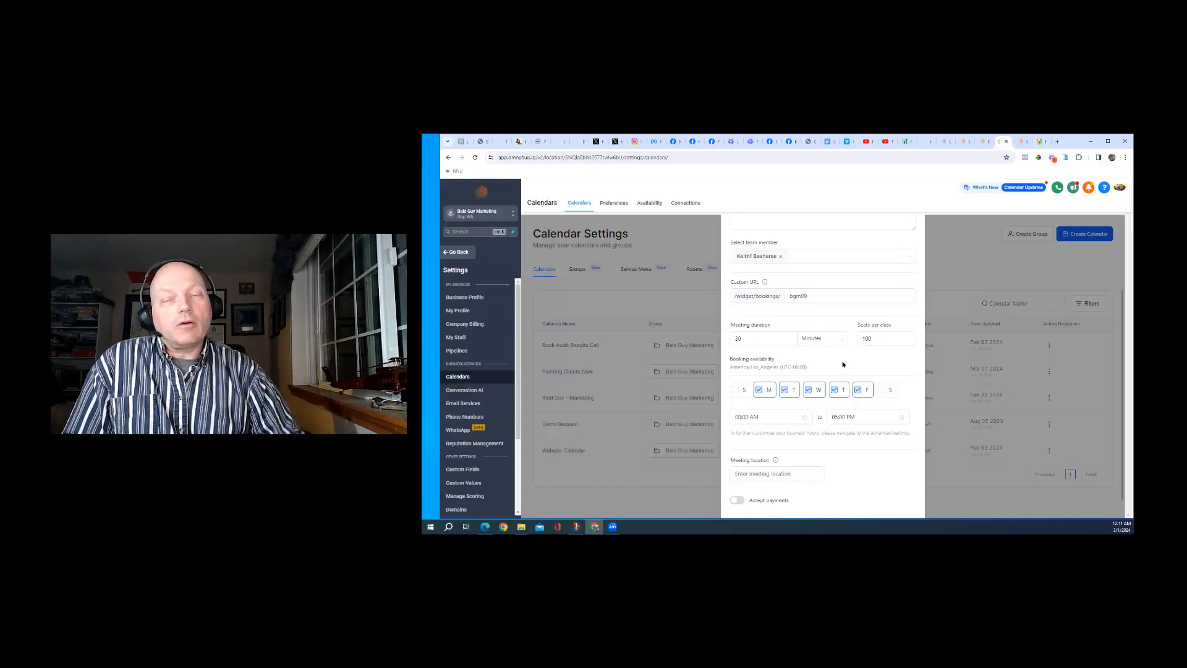
pyautogui.click(754, 339)
pyautogui.moveTo(754, 339); pyautogui.dragTo(728, 342)
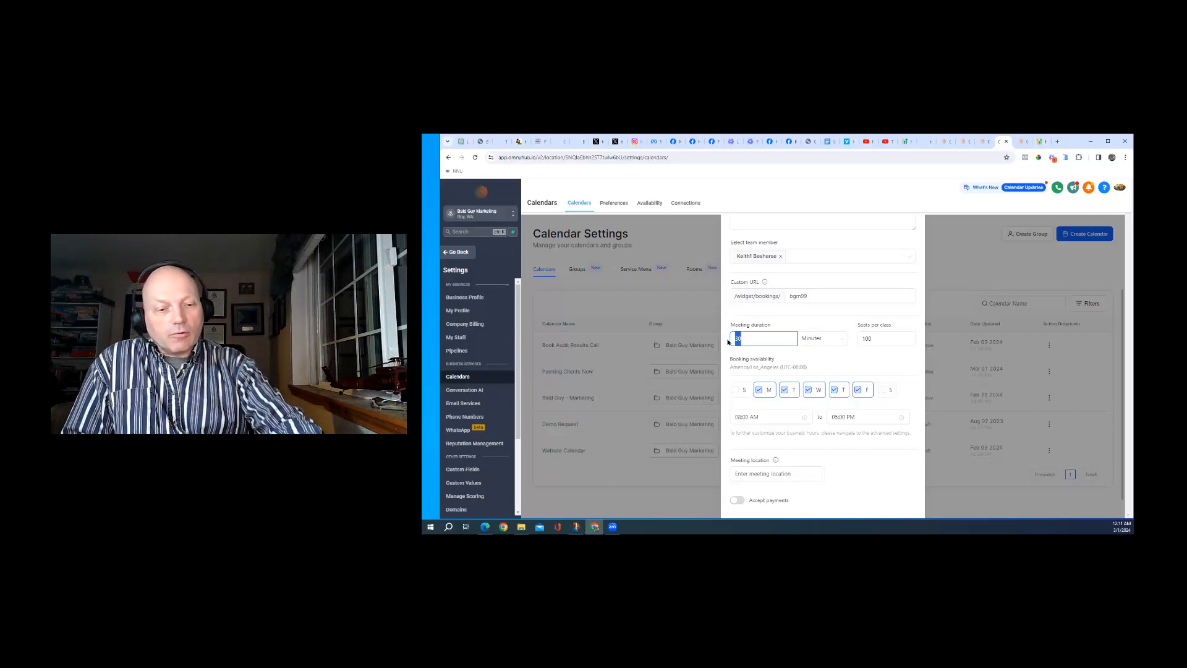
pyautogui.write('9')
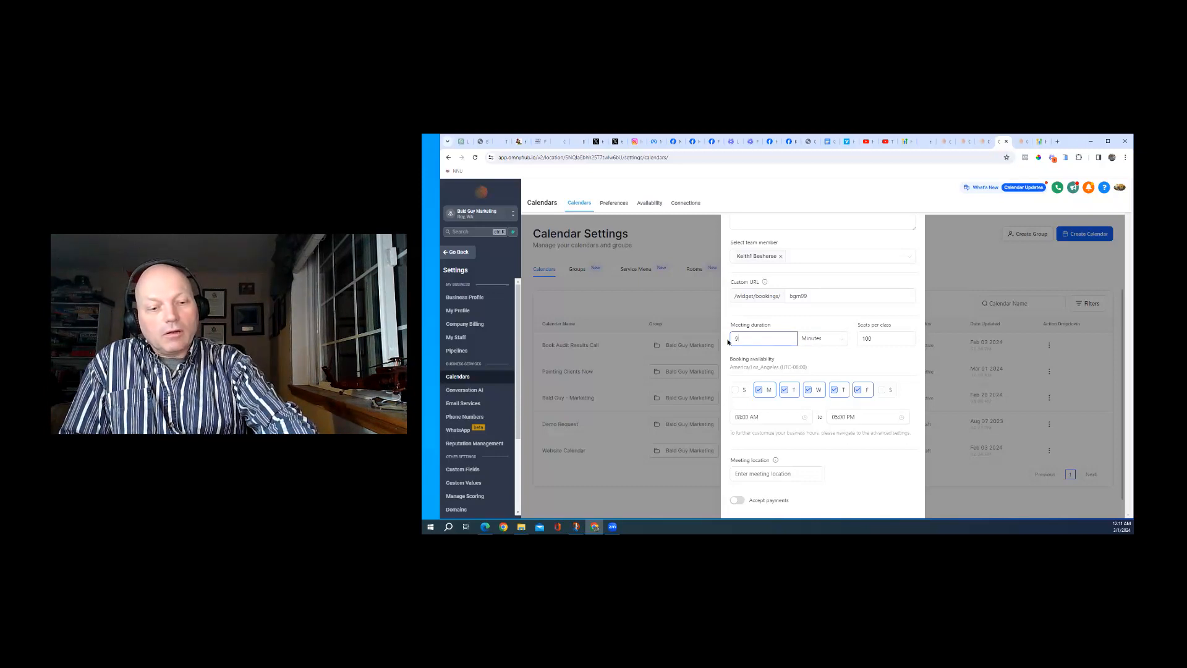
# Limit the booking availability to Thursday by deselecting Monday, Tuesday, Wednesday and Friday
pyautogui.click(764, 390)
pyautogui.click(789, 390)
pyautogui.click(815, 390)
pyautogui.click(858, 390)
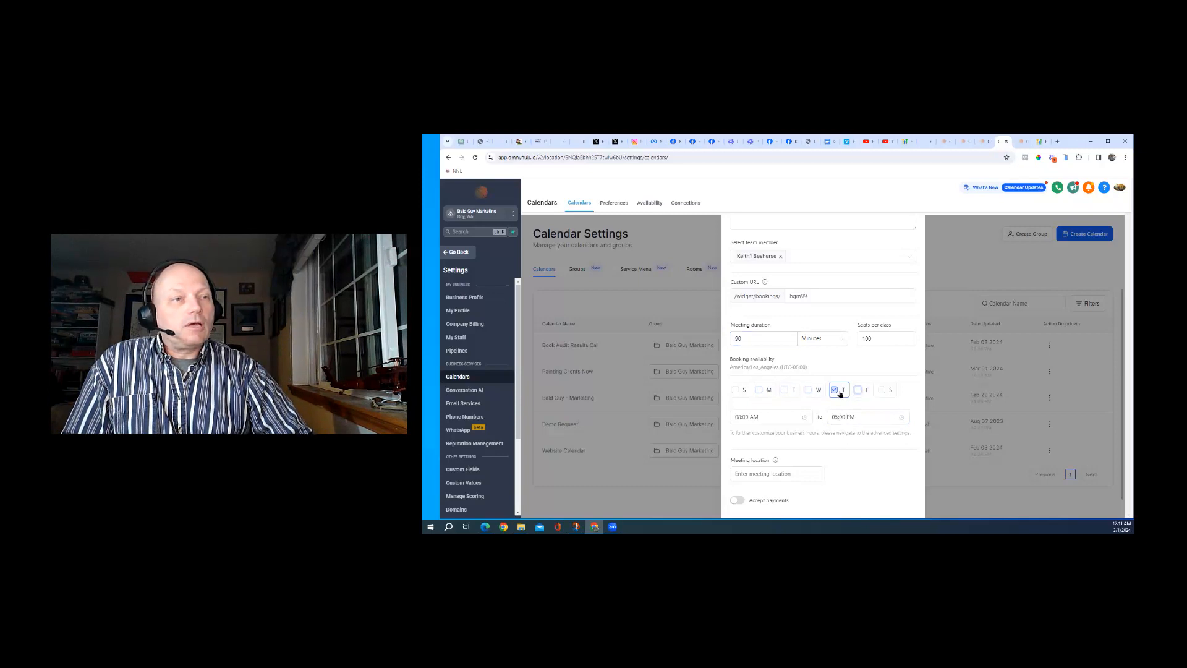
# Set the start of the booking availability to 01:00 PM
pyautogui.scroll(-1, 847, 370)
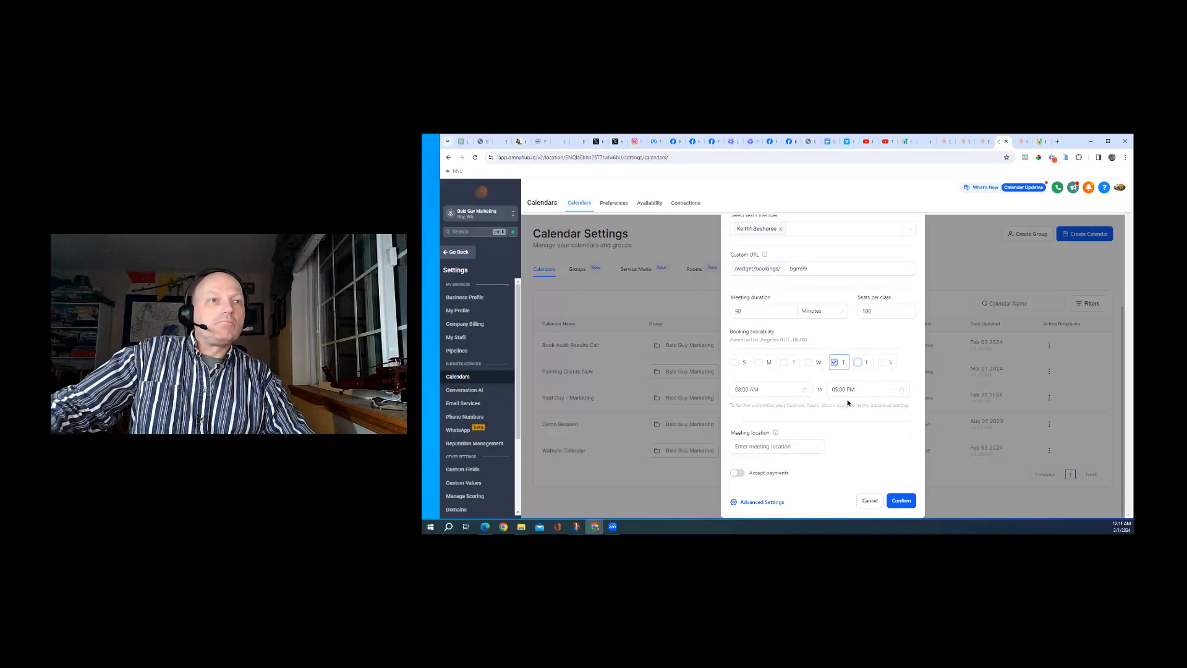
pyautogui.scroll(5, 858, 426)
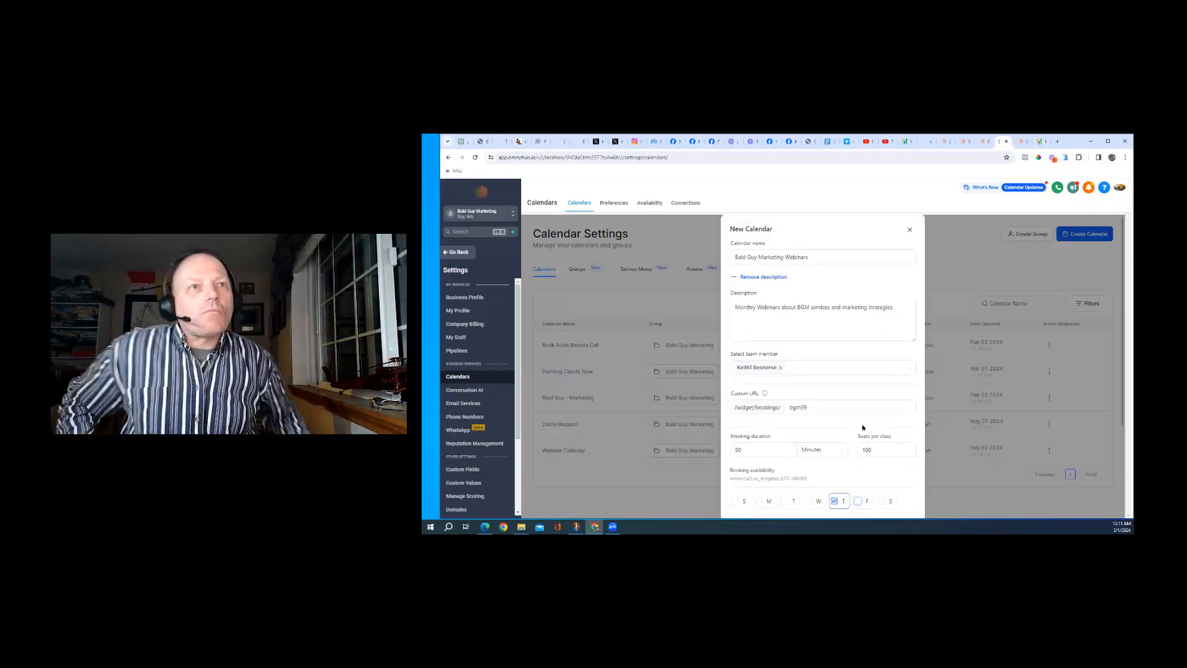
pyautogui.scroll(-4, 868, 424)
pyautogui.scroll(-1, 872, 422)
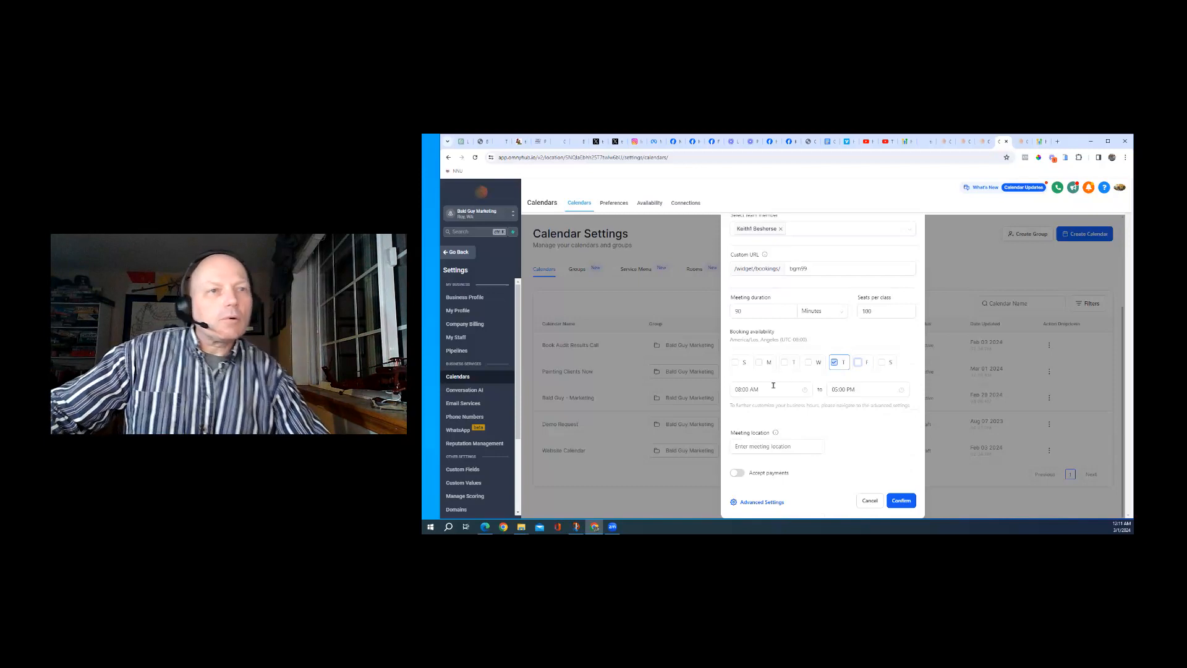
pyautogui.click(740, 389)
pyautogui.scroll(3, 743, 420)
pyautogui.scroll(1, 743, 420)
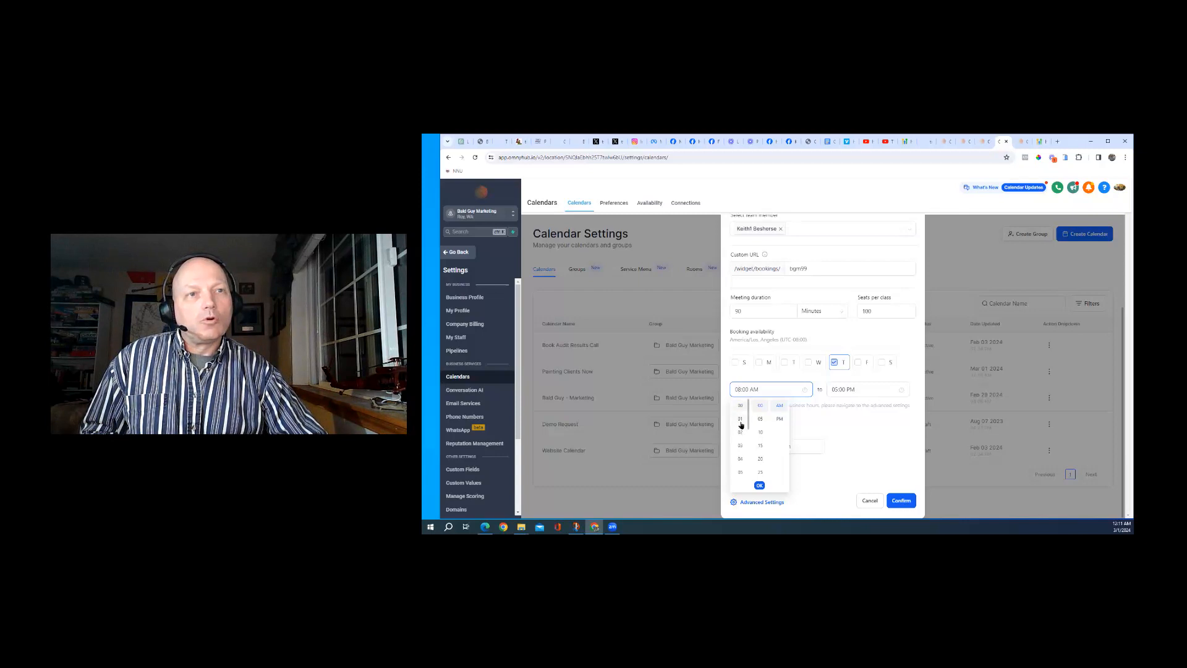
pyautogui.click(743, 416)
pyautogui.click(781, 420)
# Set the end of the booking availability to 02:30 PM
pyautogui.click(837, 389)
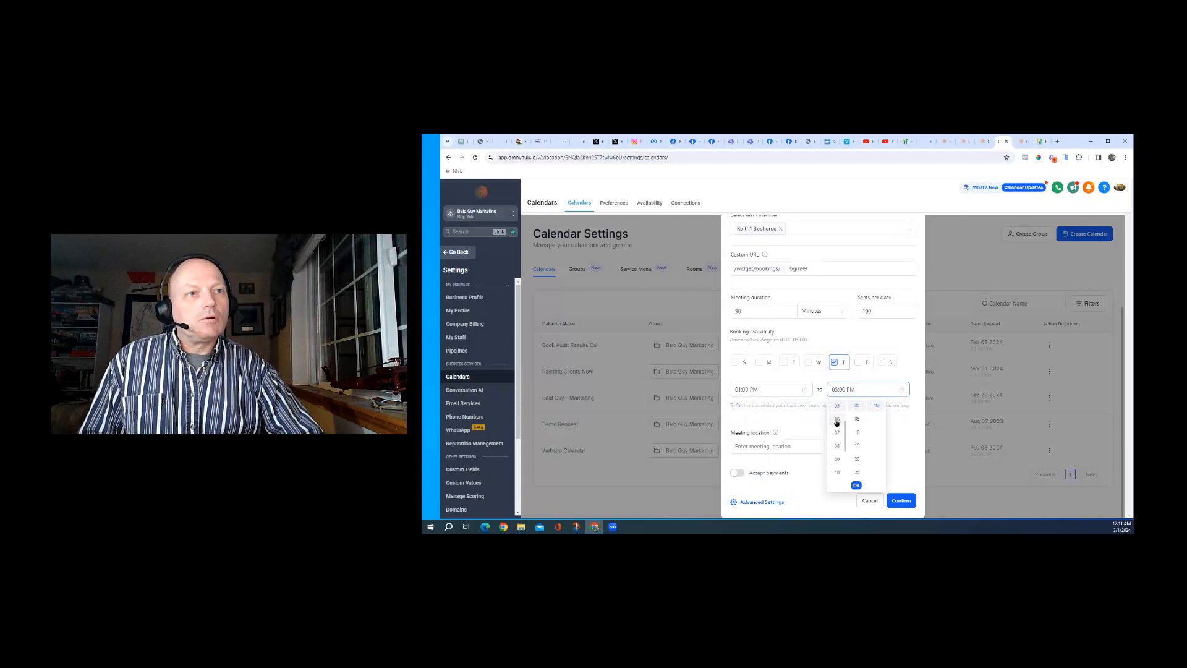
pyautogui.scroll(5, 840, 414)
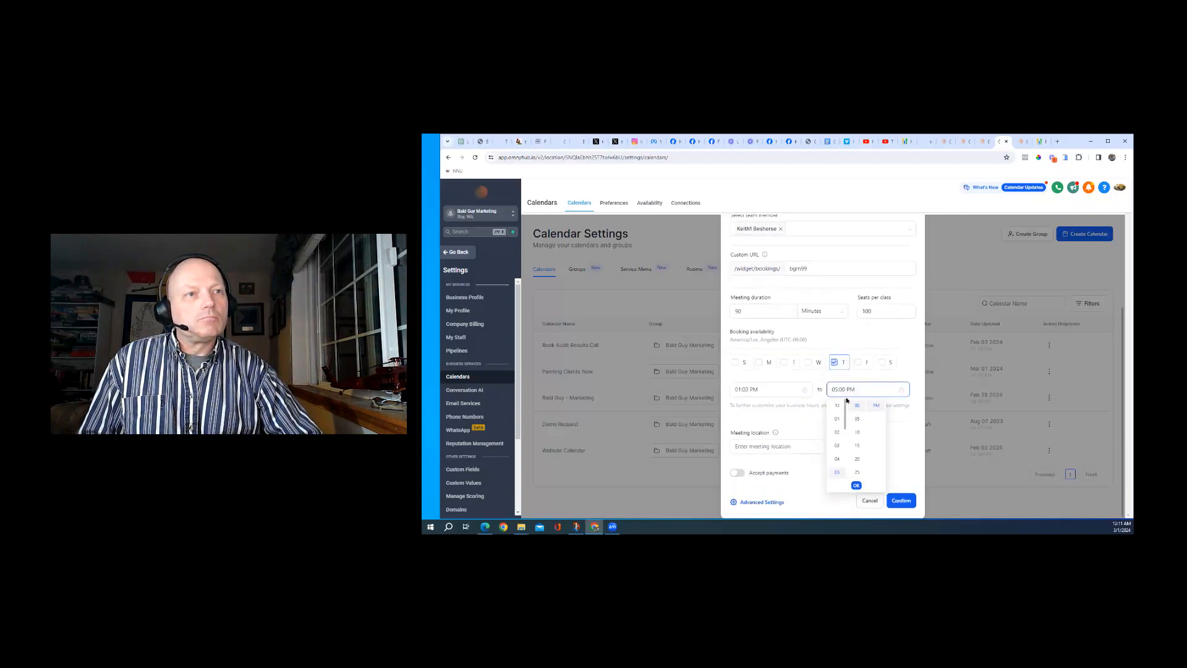
pyautogui.click(837, 433)
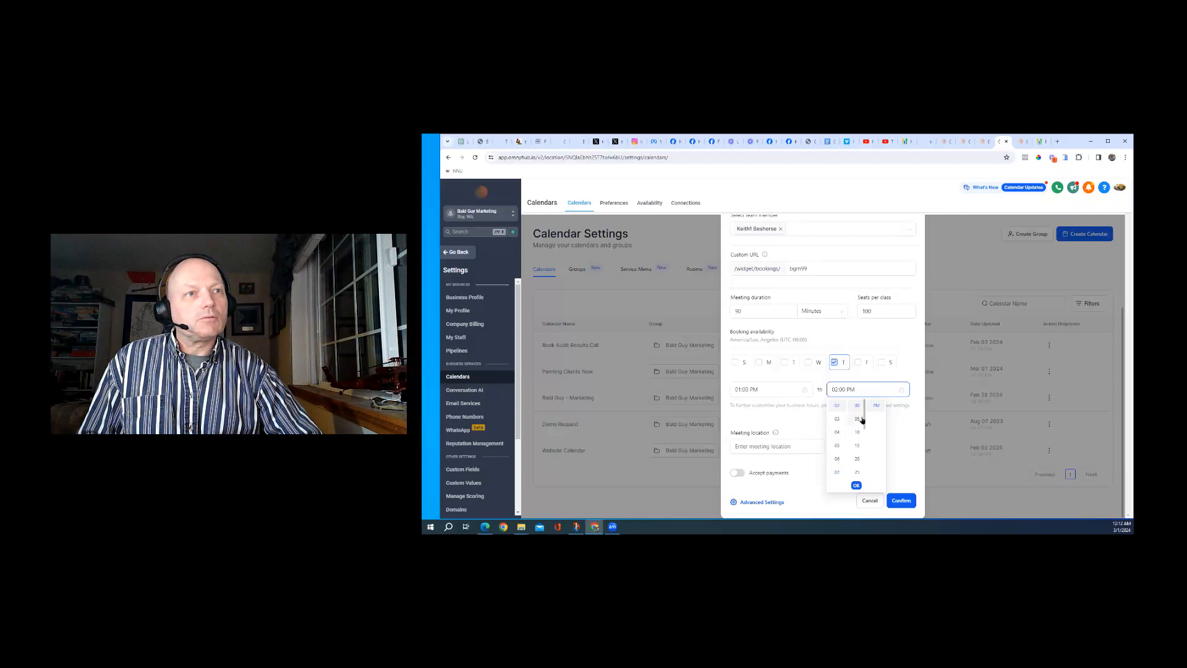
pyautogui.scroll(-1, 858, 464)
pyautogui.click(858, 449)
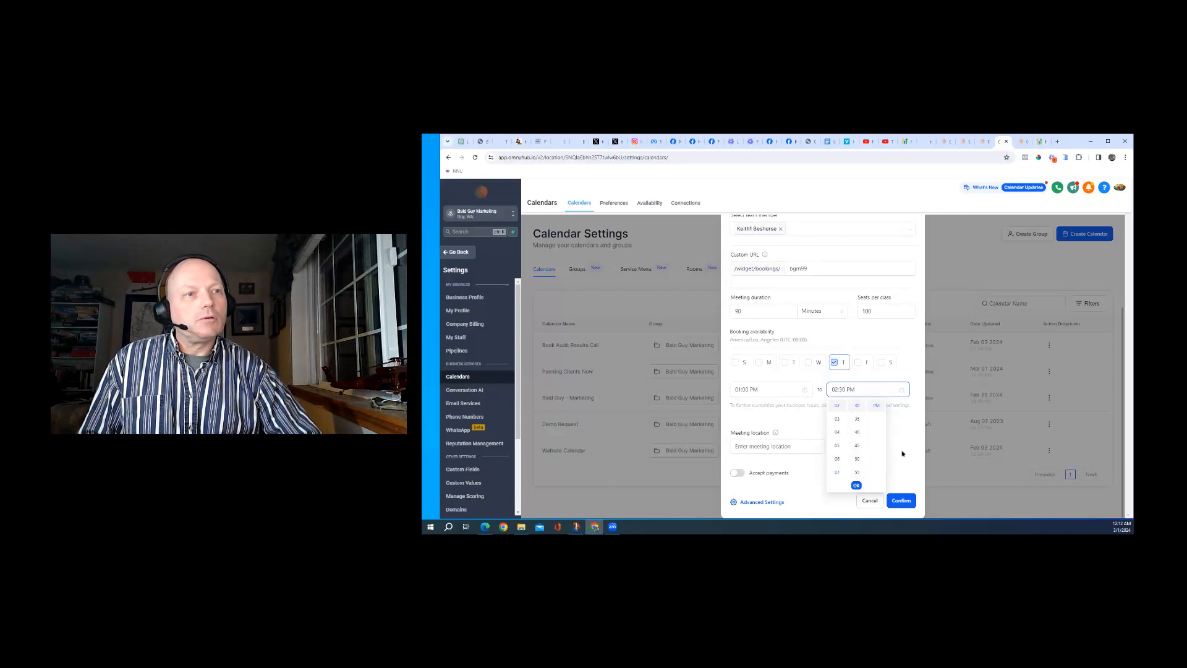
pyautogui.click(856, 486)
# Fill in the meeting location with the previously copied Zoom meeting link from the clipboard history
pyautogui.click(769, 447)
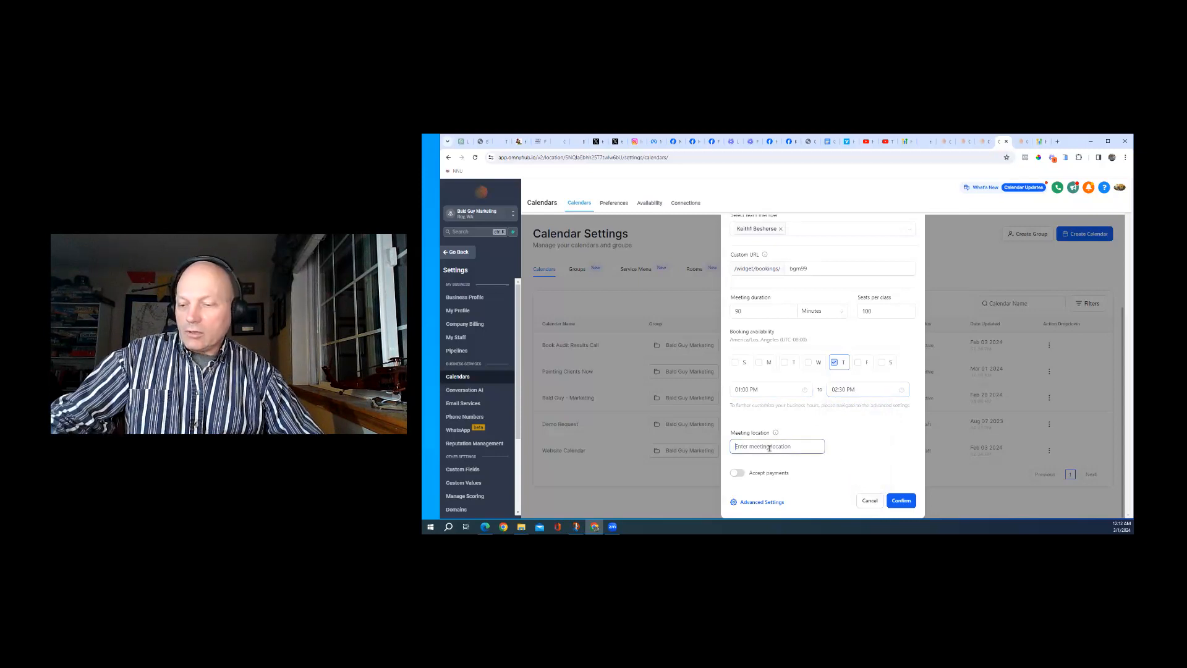
pyautogui.press('super+v')
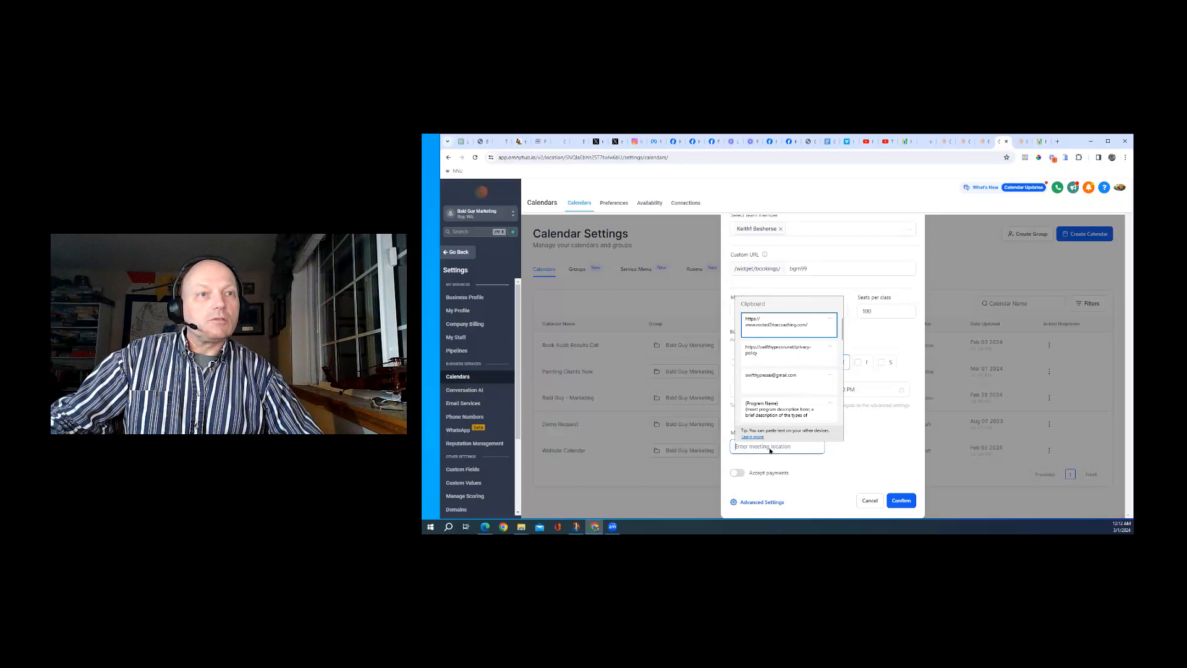
pyautogui.scroll(-5, 782, 367)
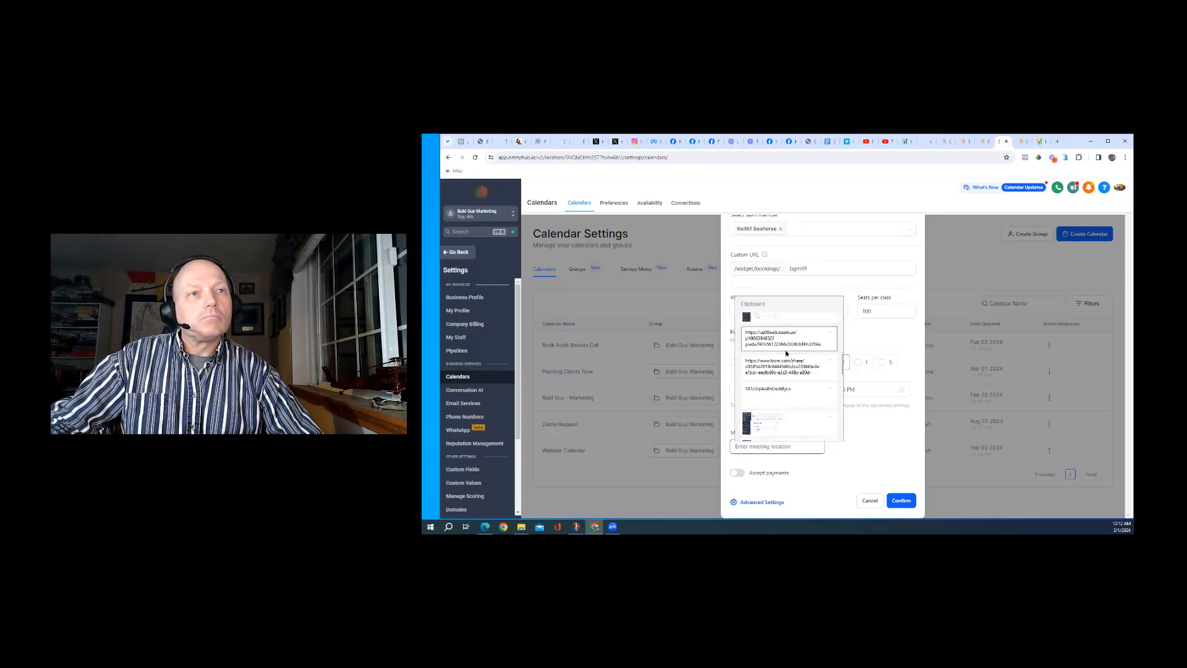
pyautogui.click(784, 337)
pyautogui.click(853, 455)
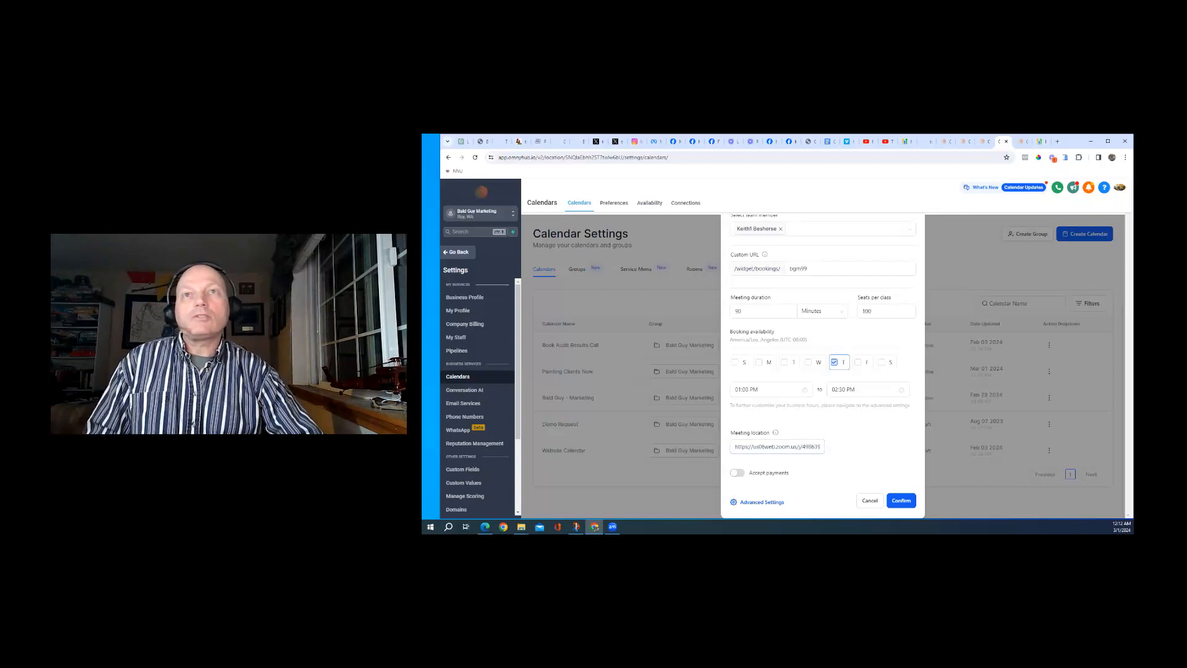
# Switch to Zoom in the other browser, copy the Personal Room's invite link, and return to the calendar setup
pyautogui.hotkey('alt', 'Tab')
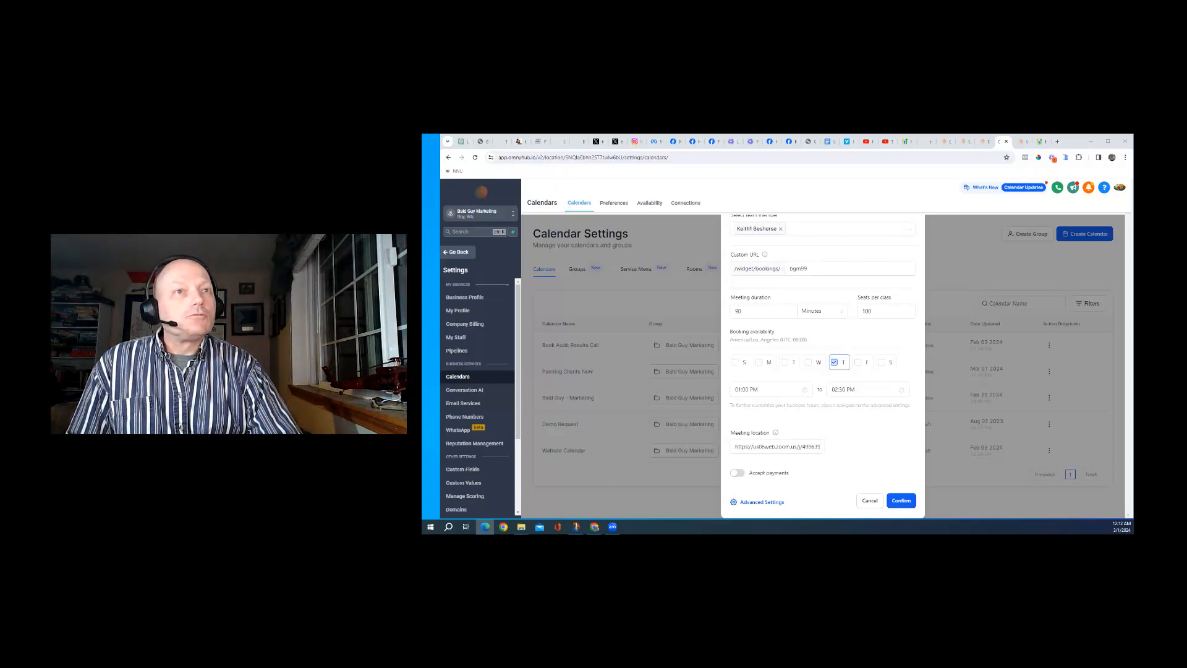
pyautogui.moveTo(1010, 135); pyautogui.dragTo(1010, 142)
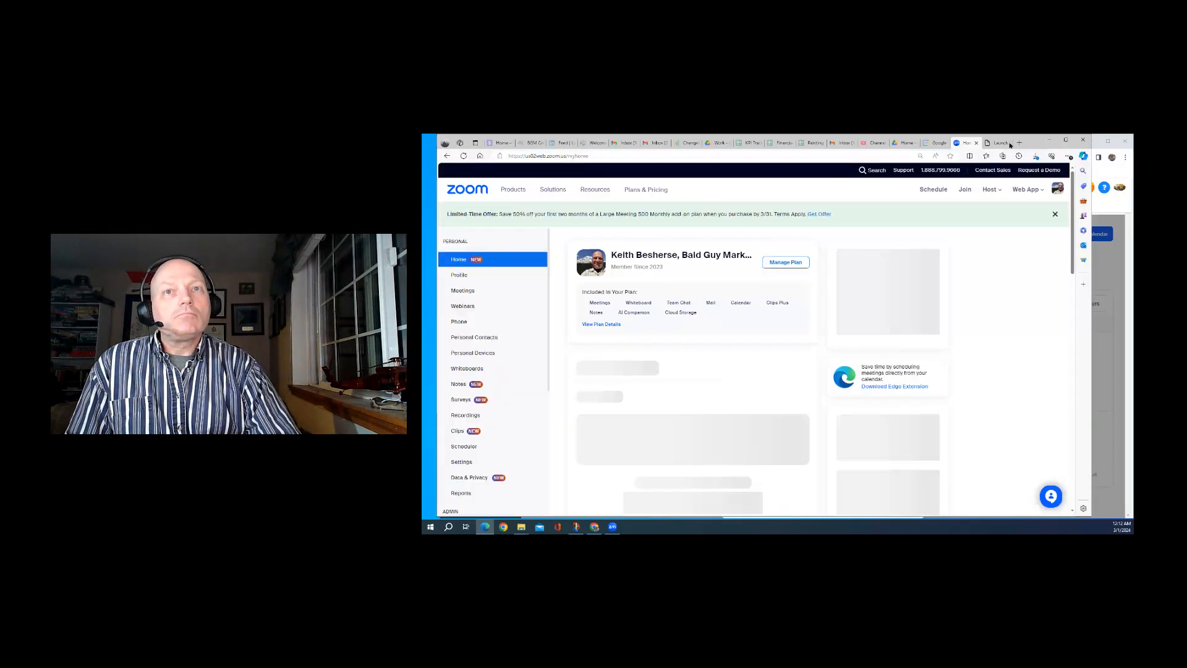
pyautogui.click(462, 291)
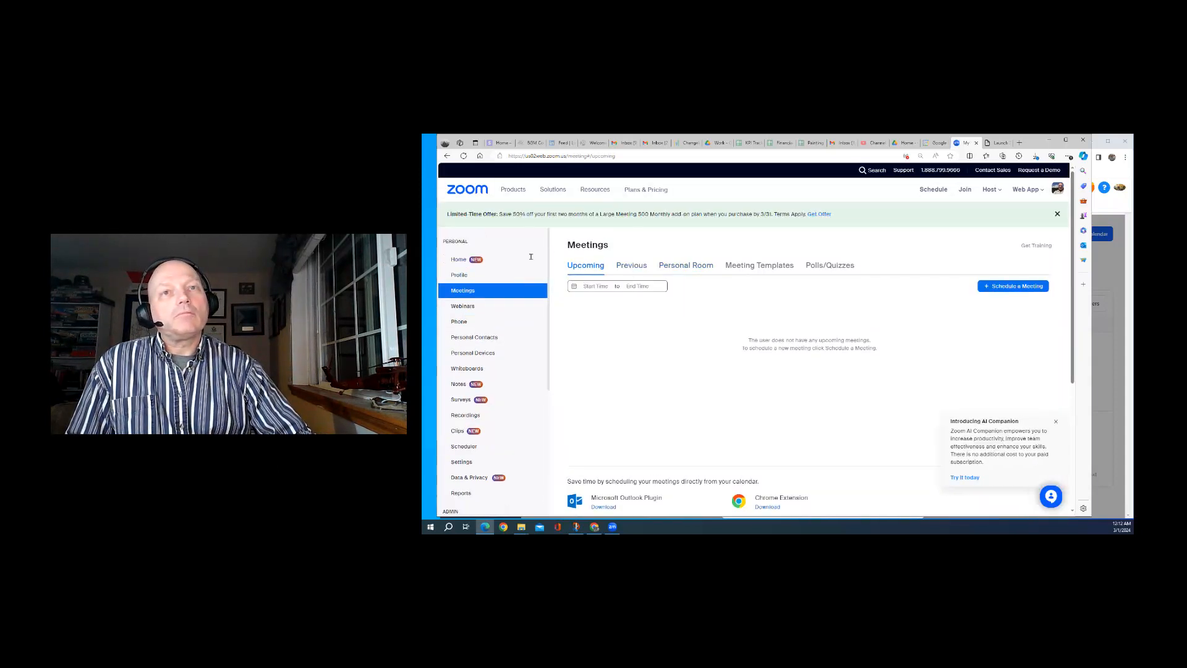
pyautogui.click(700, 268)
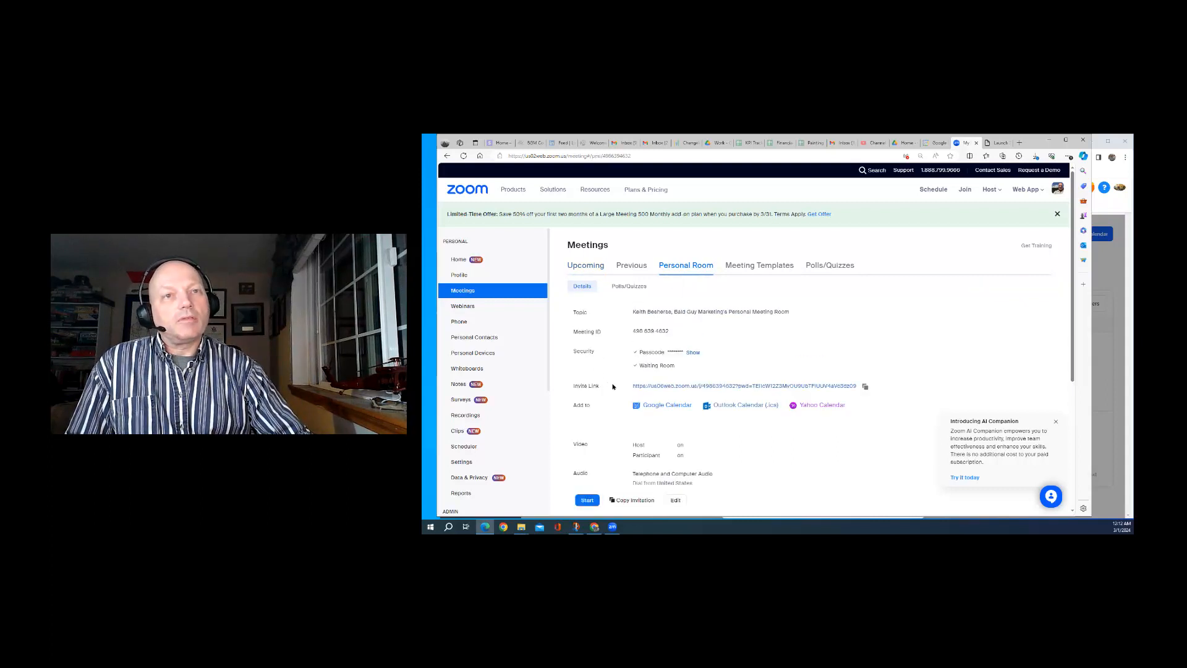
pyautogui.click(865, 386)
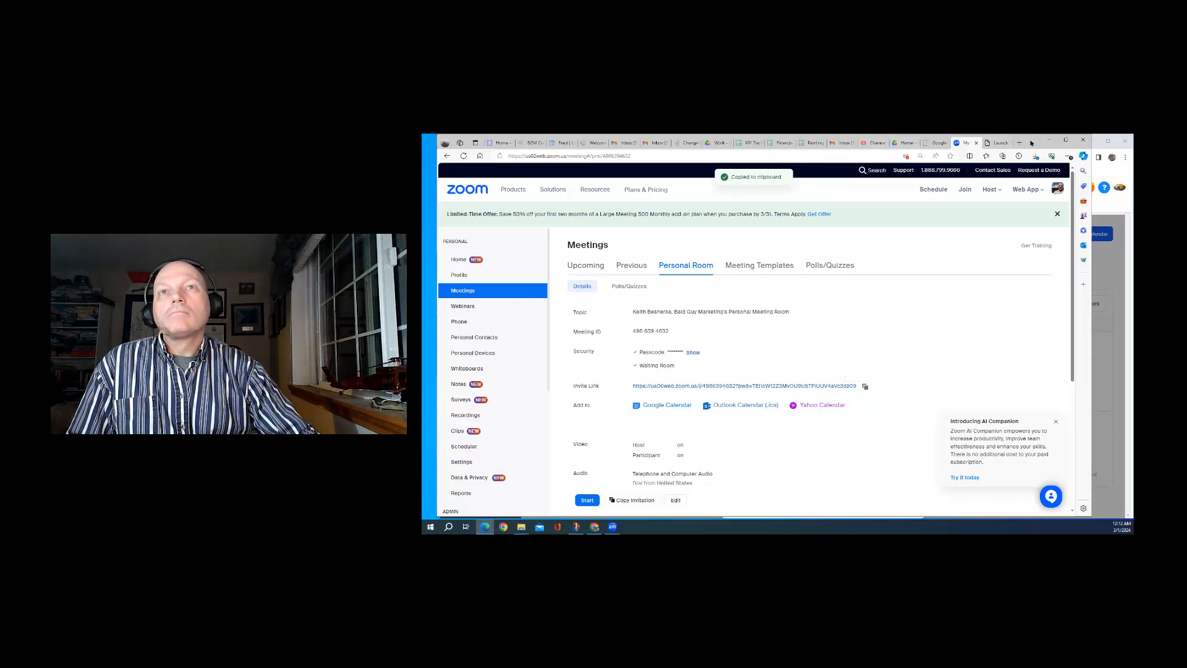
pyautogui.click(1049, 140)
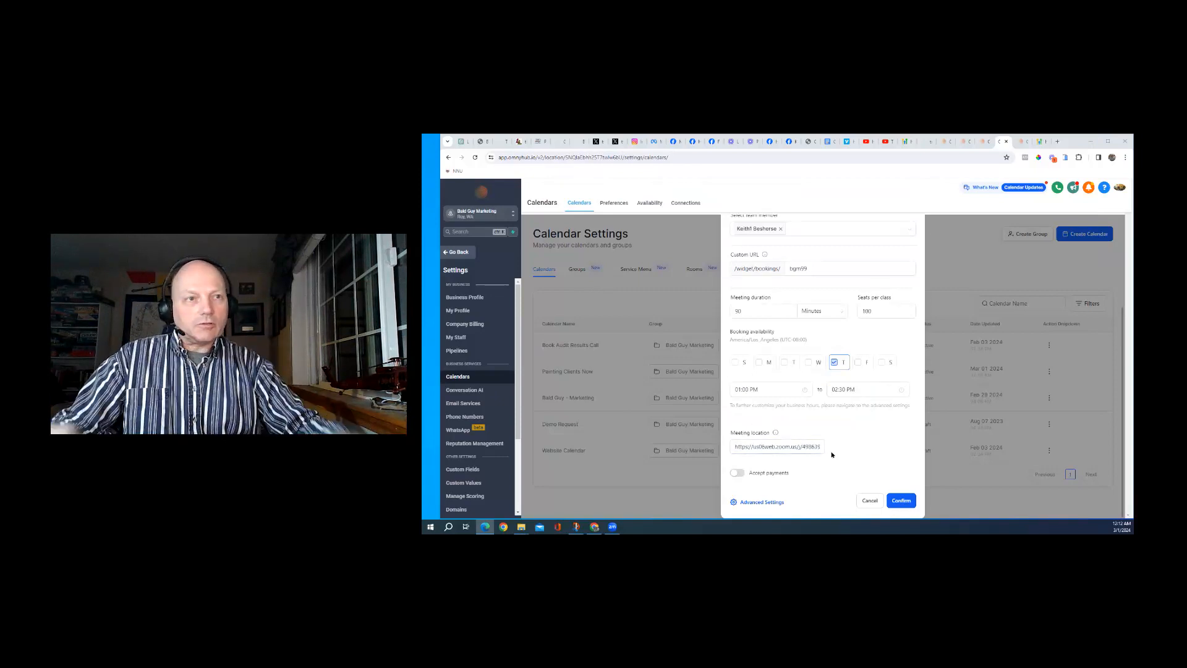
# Turn on payment acceptance for the calendar and open its advanced settings
pyautogui.click(735, 474)
pyautogui.scroll(-2, 807, 450)
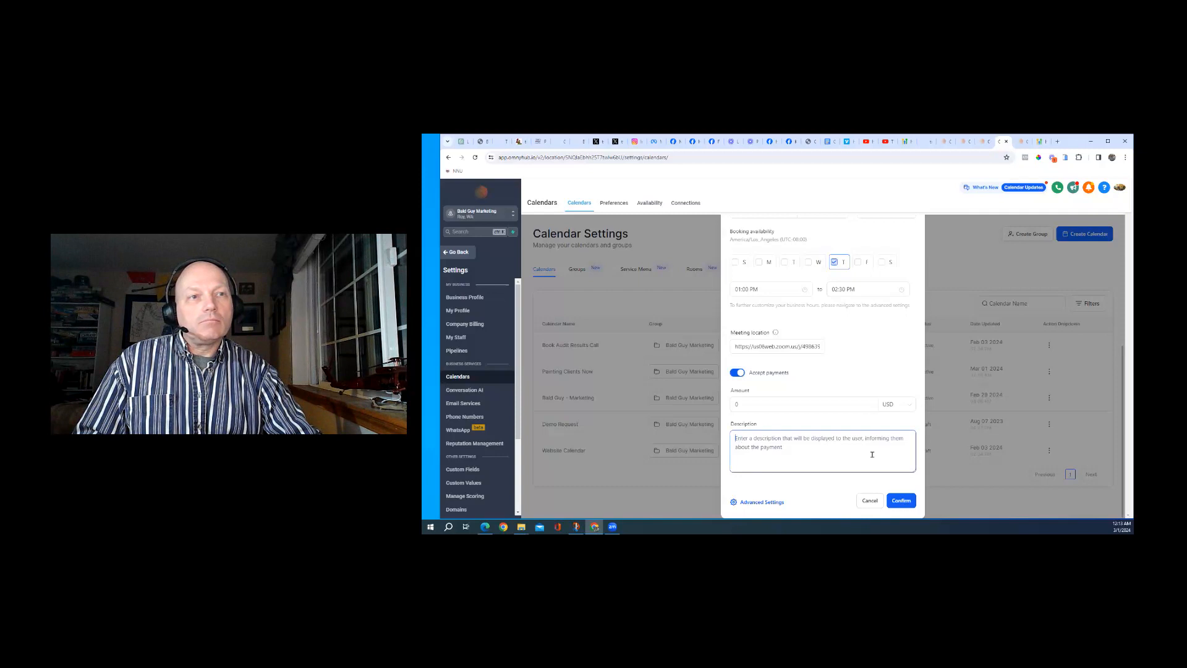
pyautogui.click(781, 446)
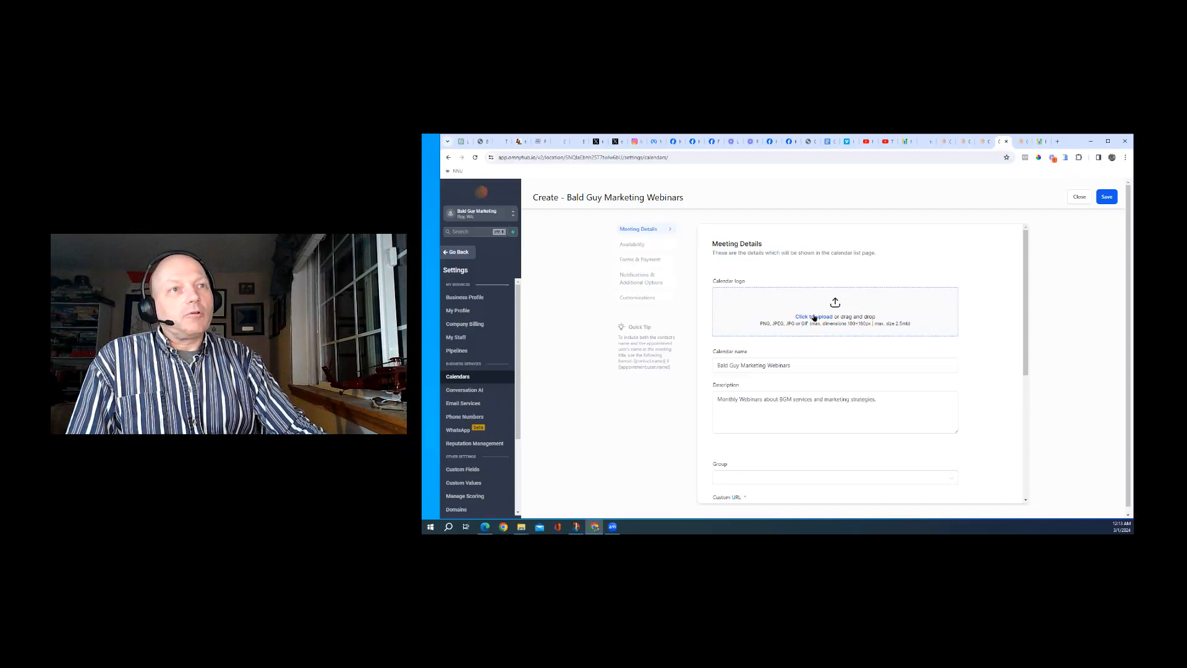
# Upload the image BG Marketing 1-1 as the calendar logo
pyautogui.click(813, 317)
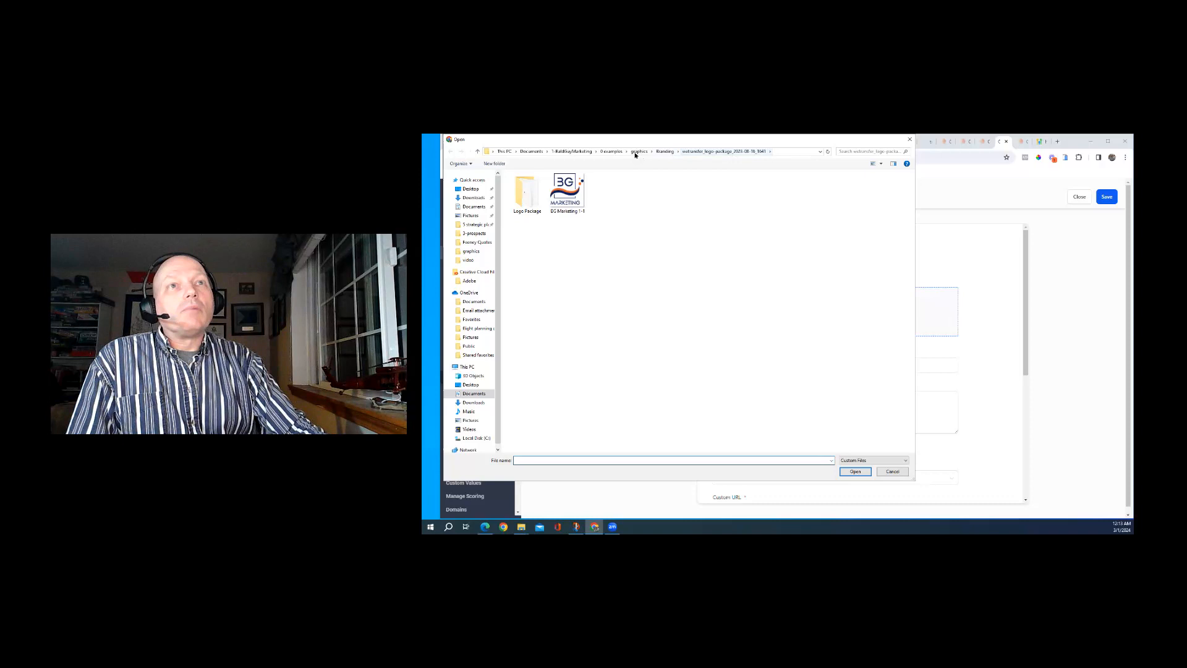
pyautogui.click(564, 198)
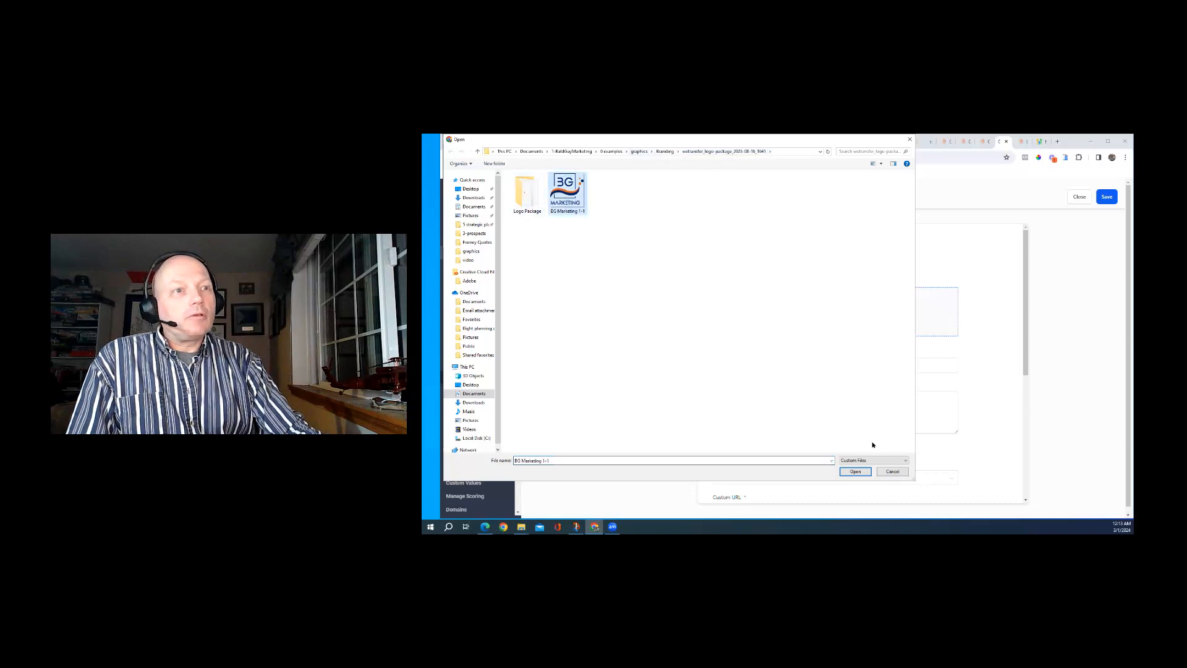
pyautogui.click(855, 471)
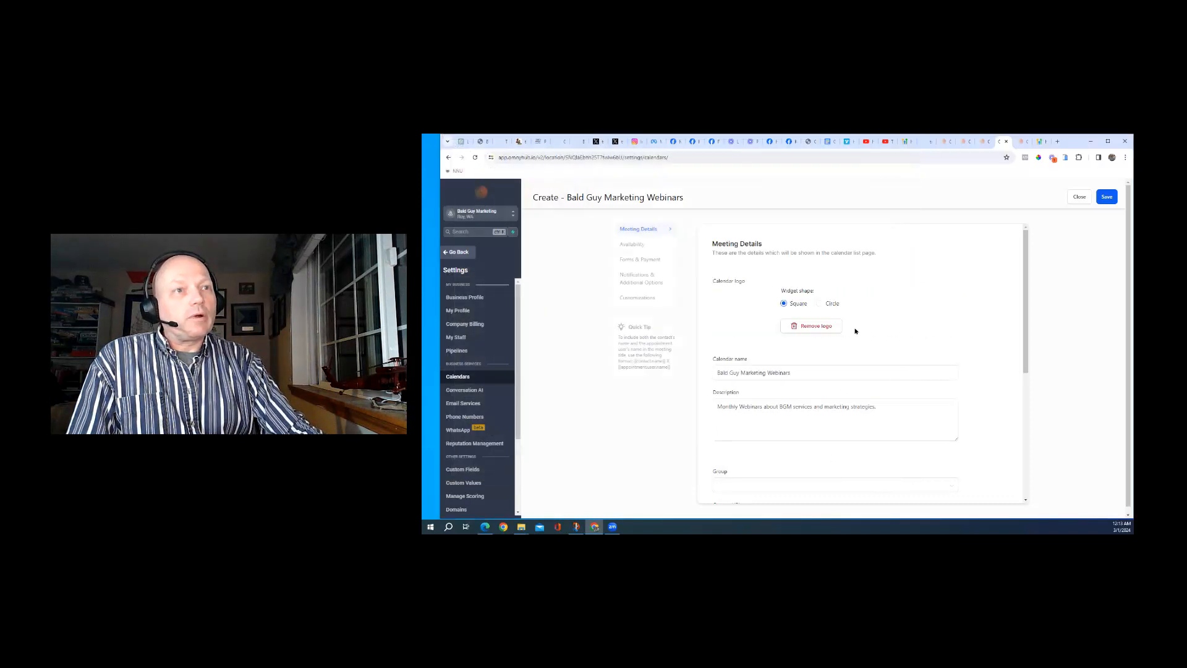
# Assign the webinar calendar to the Bald Guy Marketing group
pyautogui.scroll(-1, 784, 366)
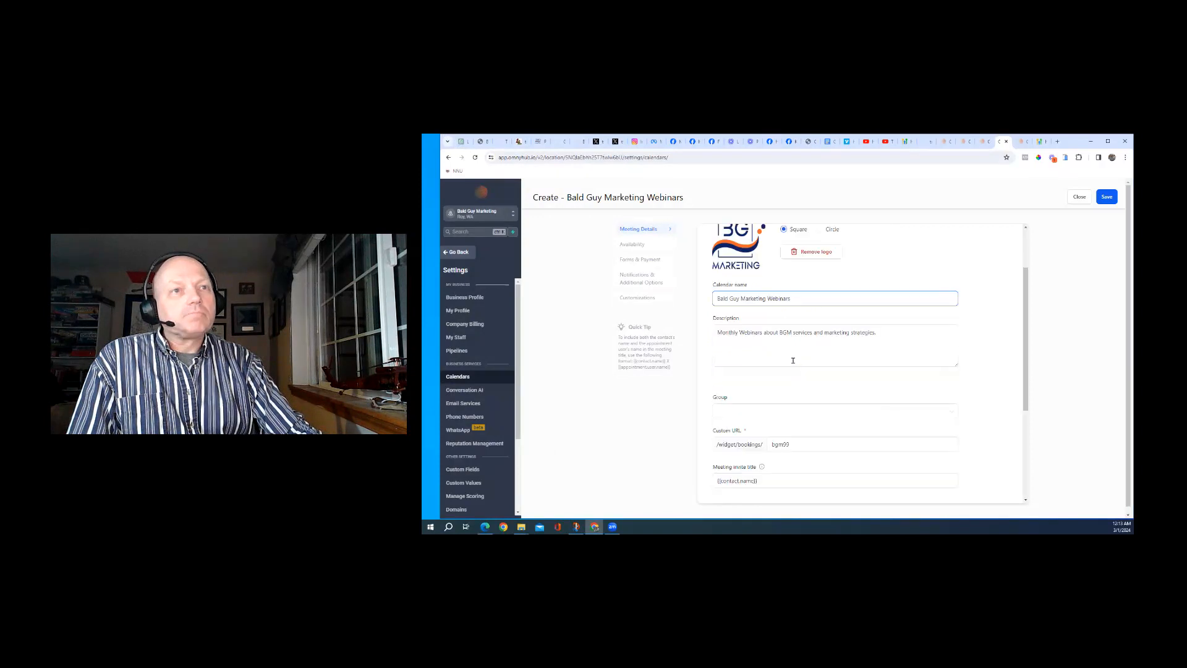
pyautogui.click(795, 299)
pyautogui.click(729, 343)
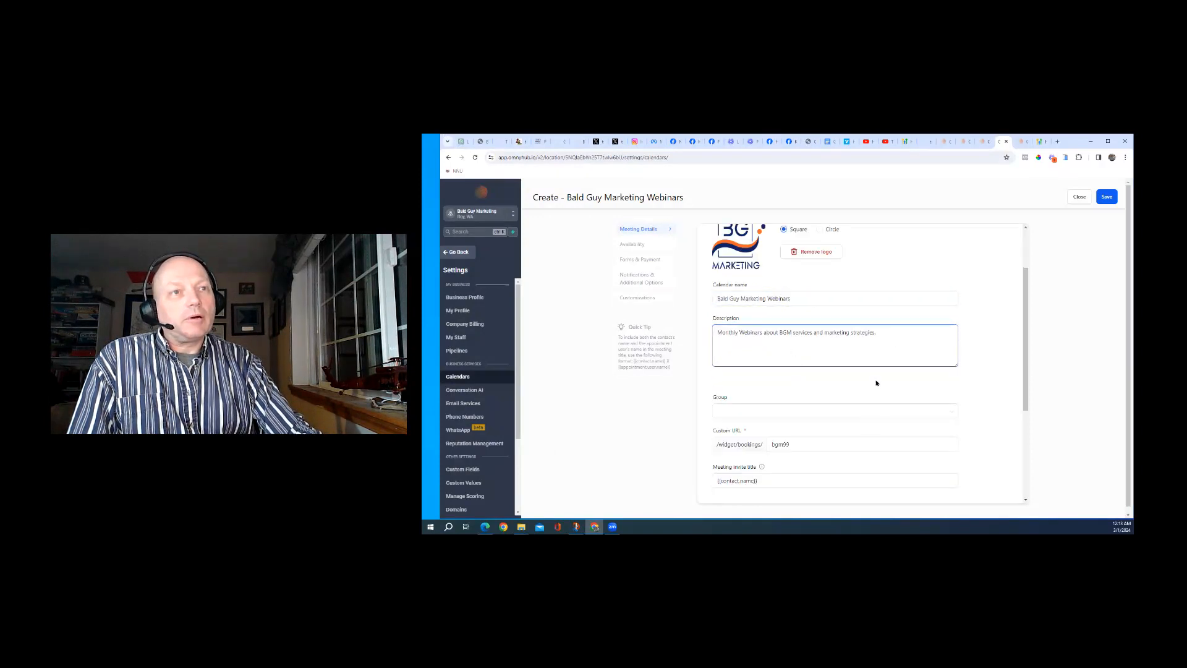
pyautogui.scroll(-2, 876, 383)
pyautogui.click(756, 264)
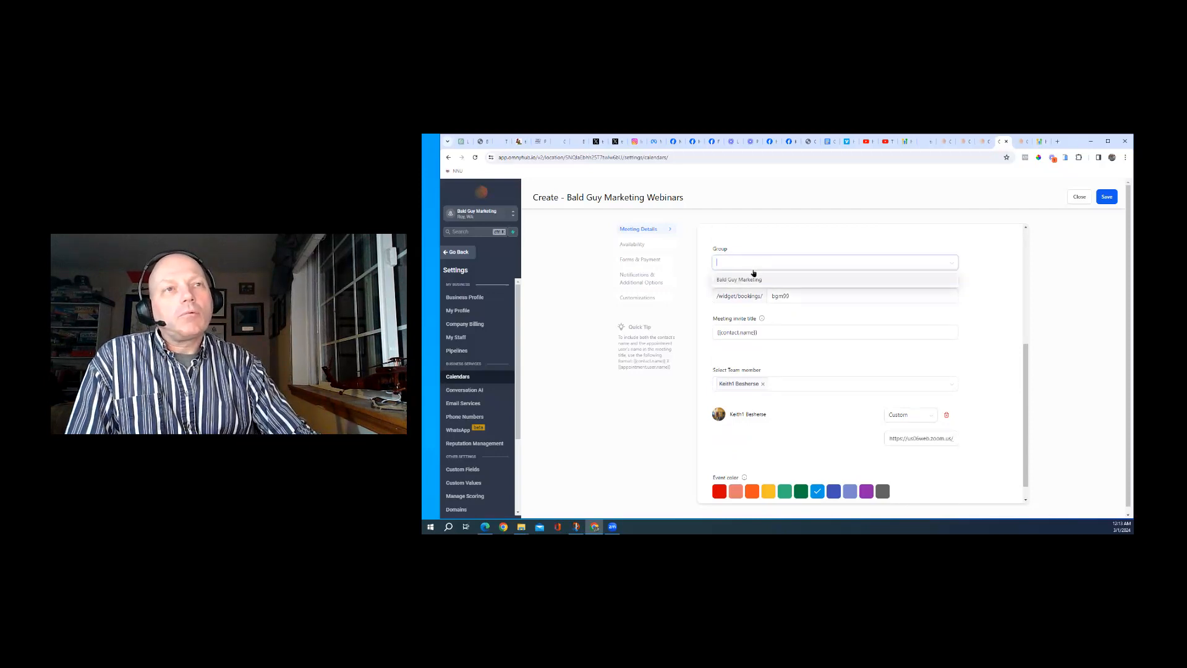
pyautogui.click(754, 279)
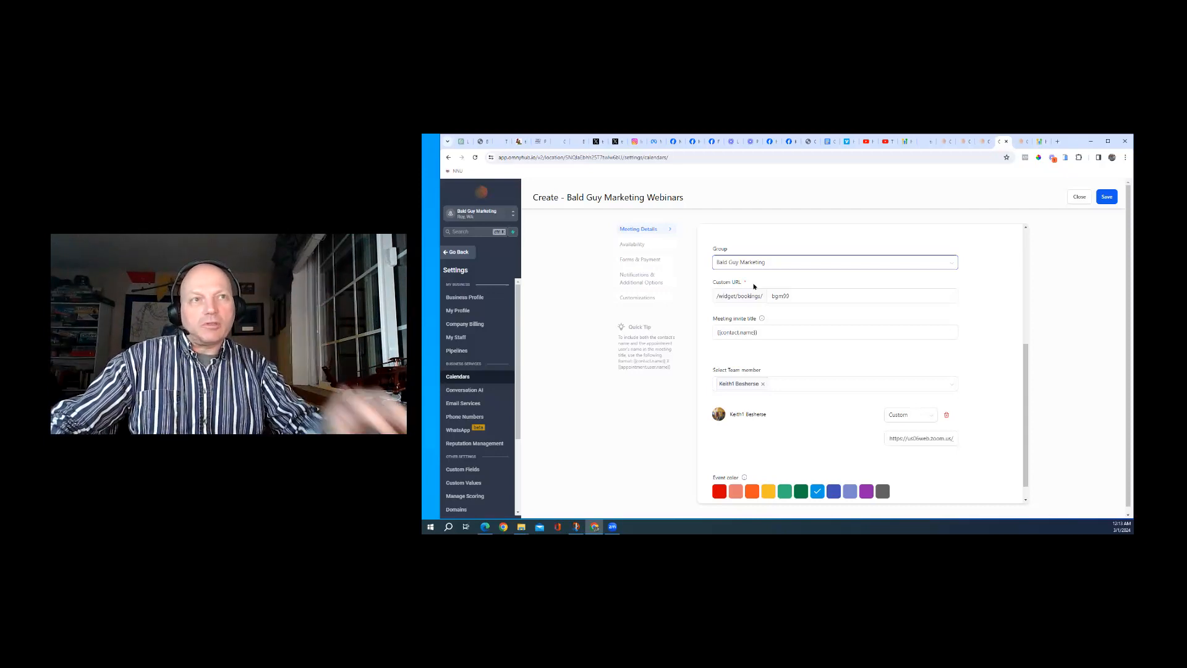
# Append "Bald Guy Marketing Webinar" to the contact name placeholder in the meeting invite title
pyautogui.click(767, 332)
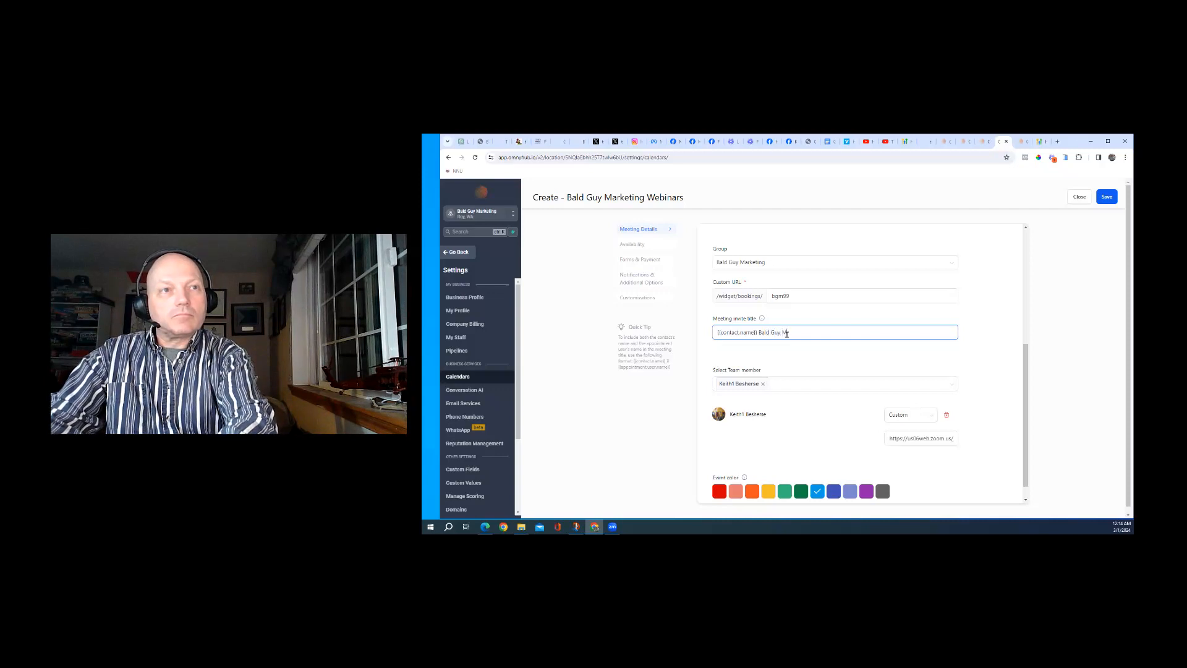
pyautogui.write('Webinar')
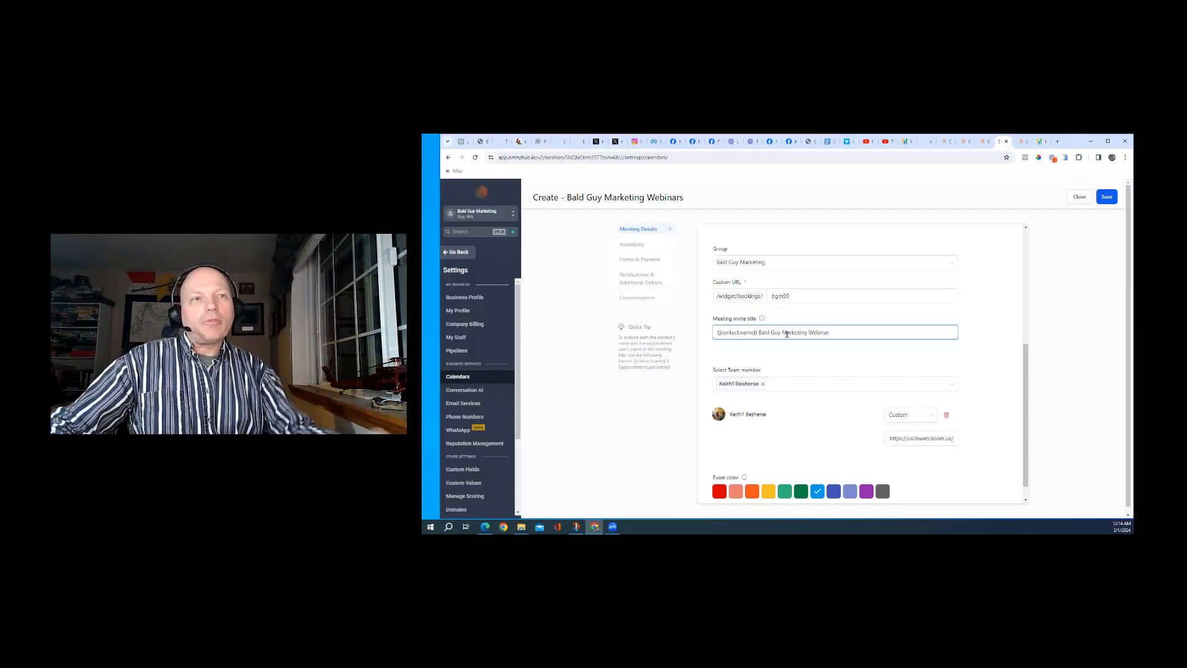
pyautogui.scroll(-1, 802, 418)
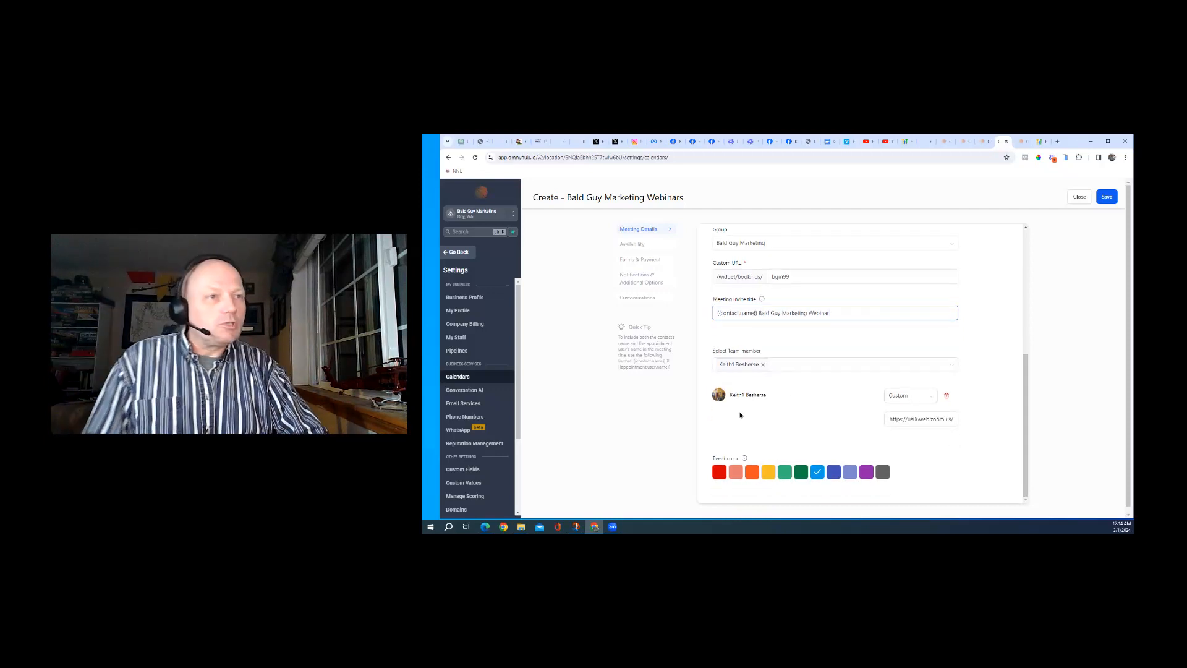
# Set the calendar's event color to dark green
pyautogui.click(923, 419)
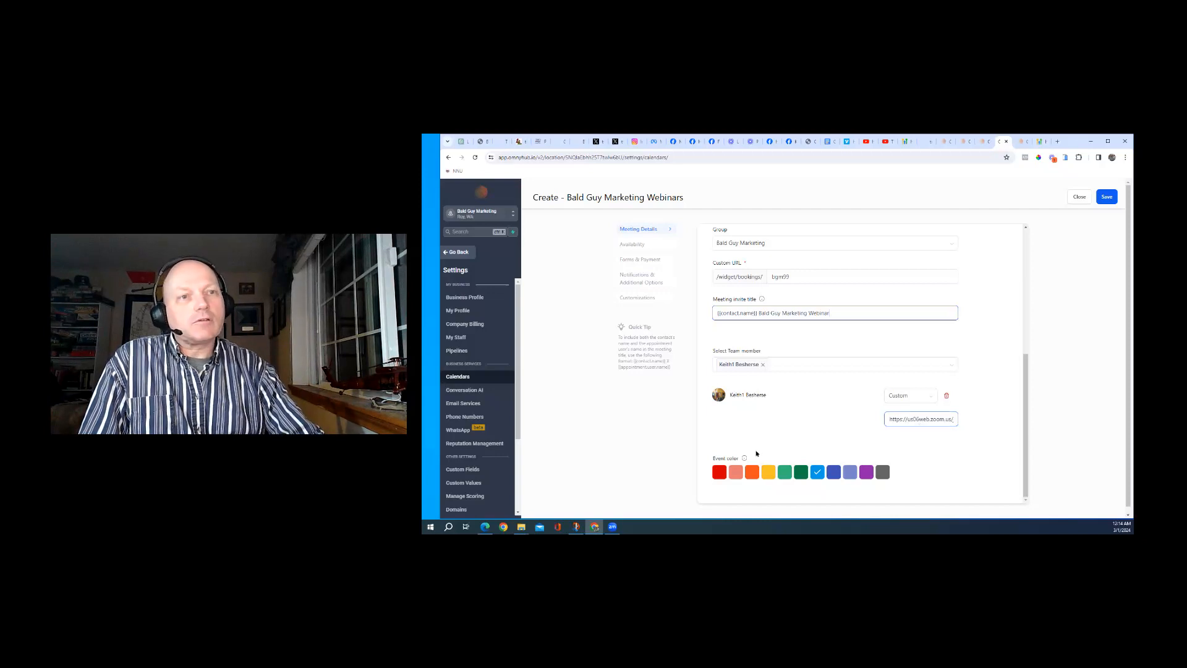
pyautogui.click(720, 472)
pyautogui.click(768, 472)
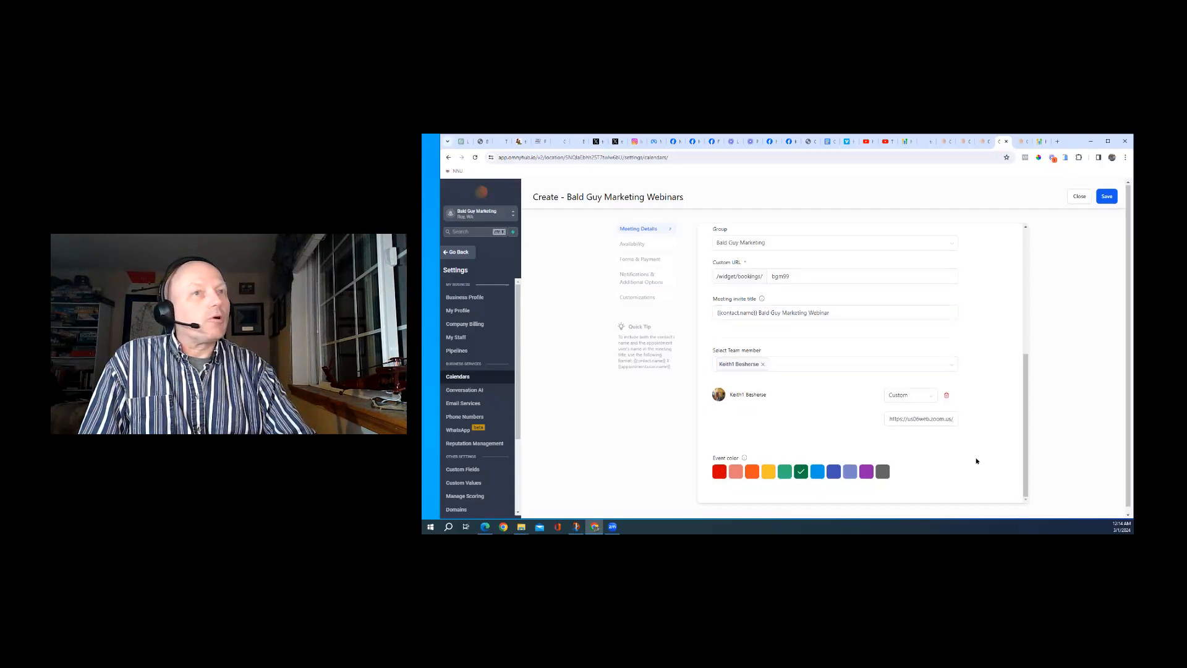
# Save the meeting details and continue to the availability settings
pyautogui.click(1106, 196)
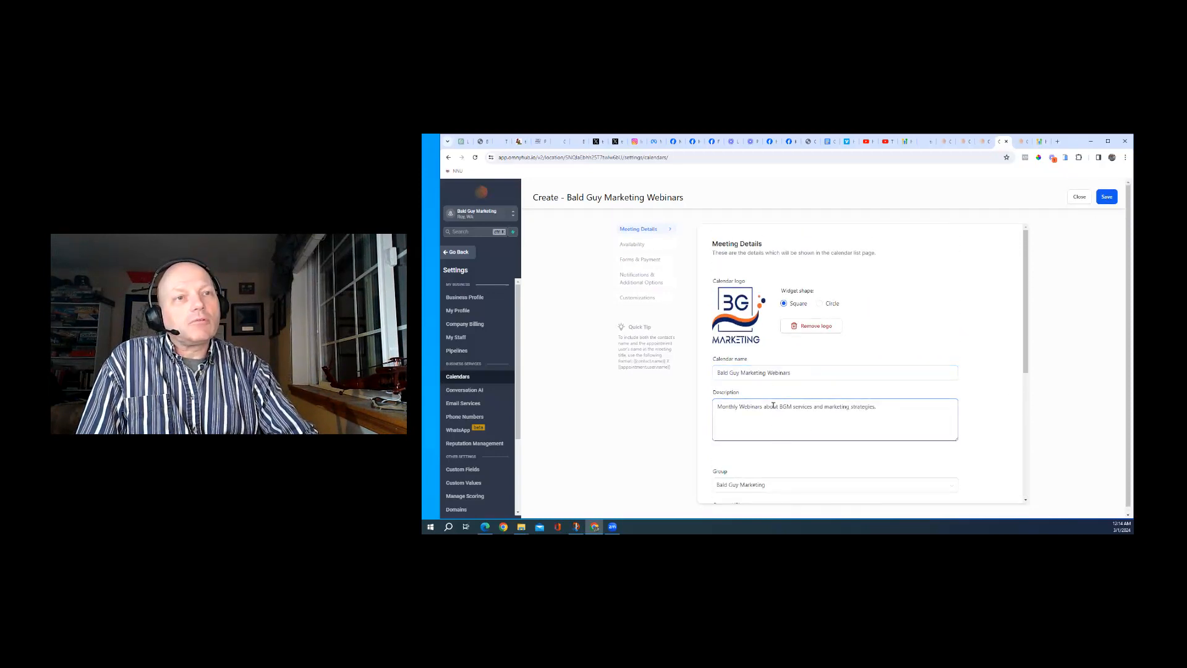
pyautogui.scroll(-3, 777, 437)
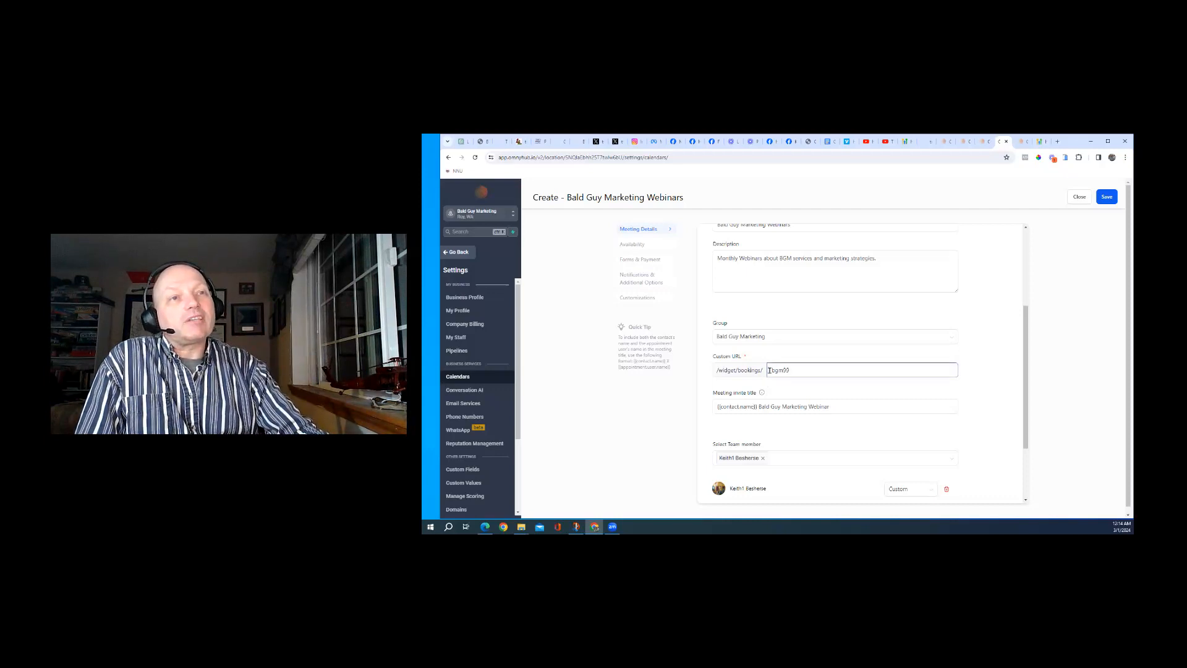
pyautogui.click(1108, 202)
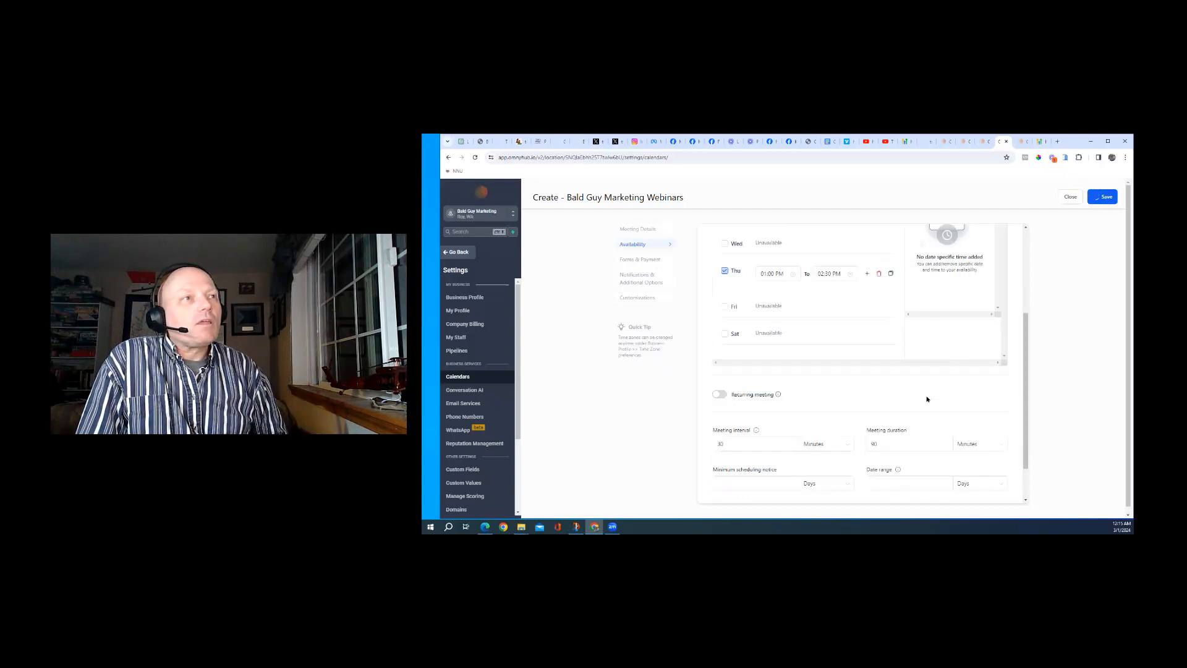
# Remove Thursday from the weekly available hours and choose March 14, 2024 as a date with specific hours
pyautogui.scroll(3, 823, 291)
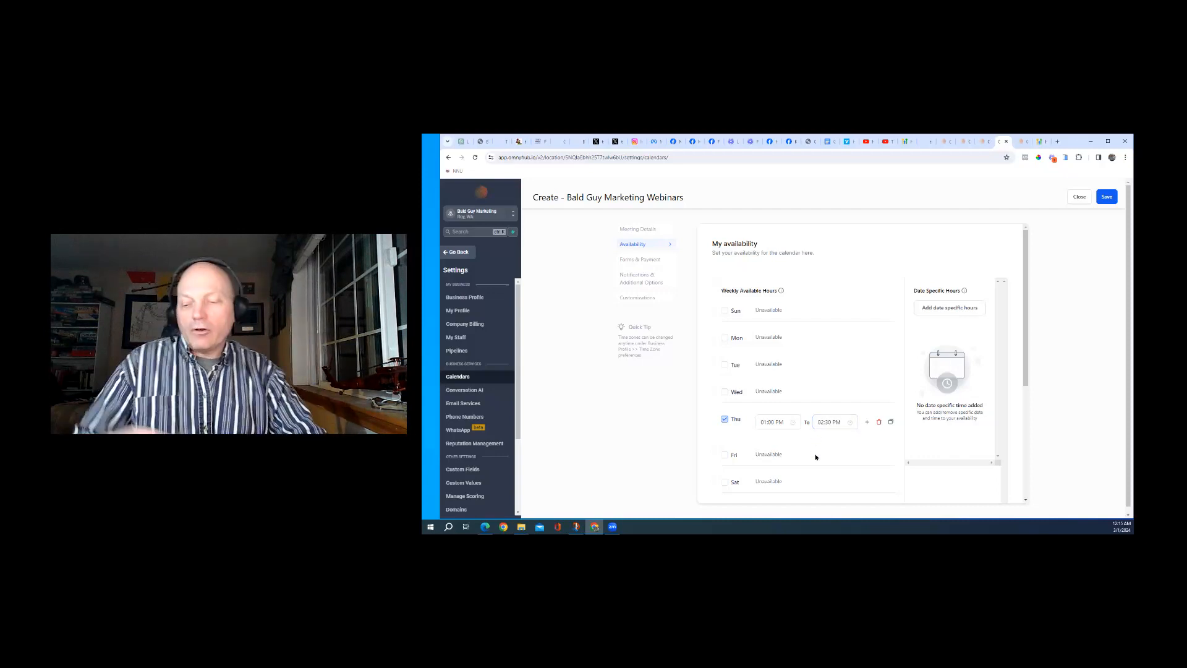
pyautogui.click(724, 420)
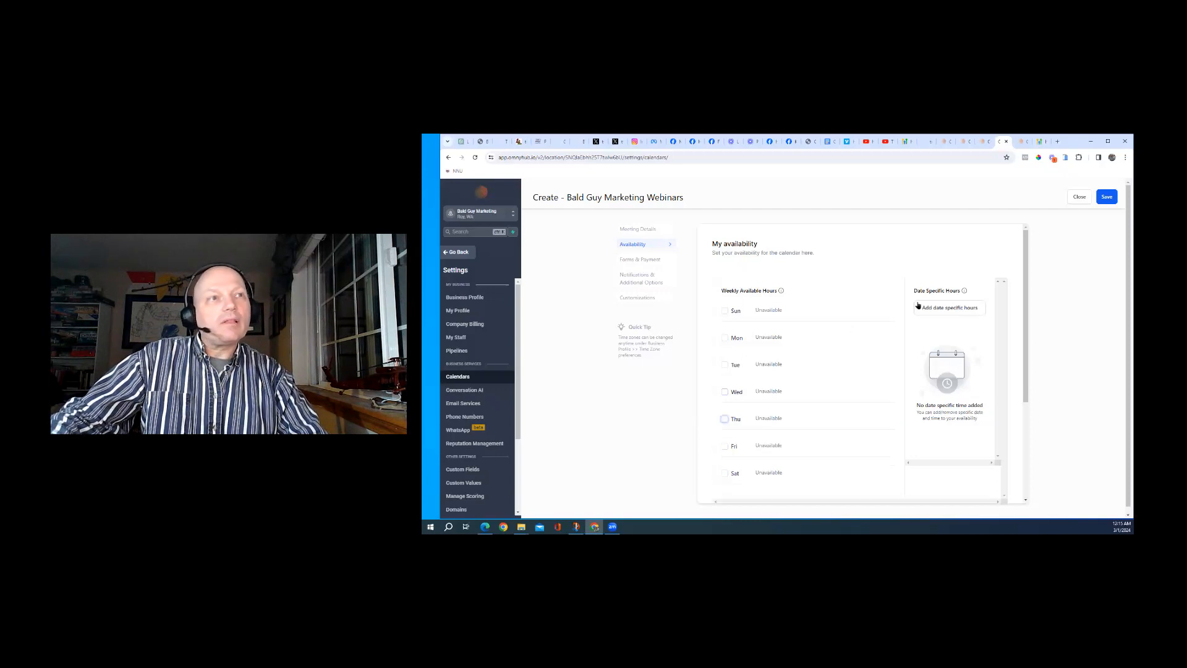
pyautogui.click(957, 308)
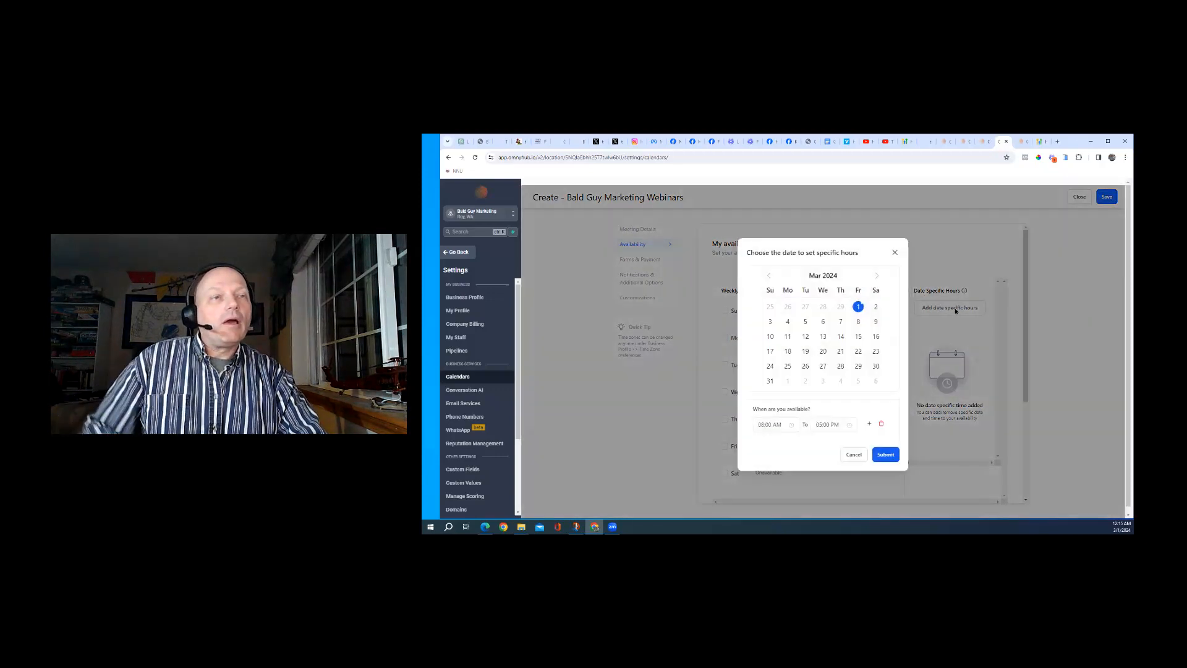
pyautogui.click(841, 337)
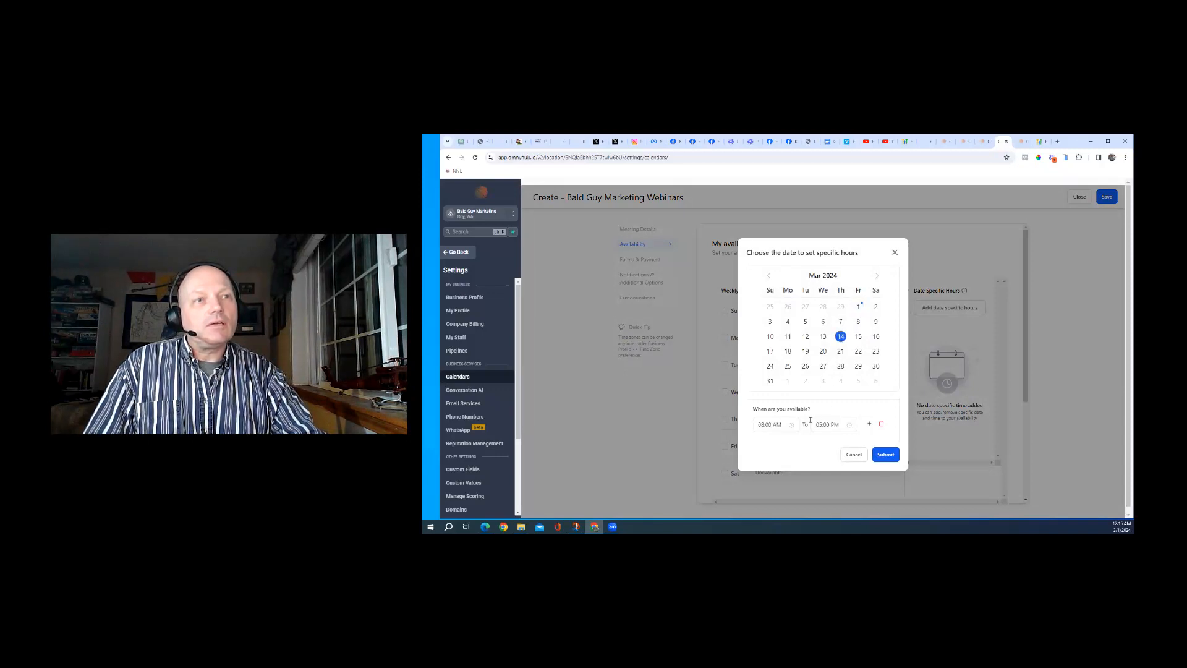
# Set the start of the March 14 availability to 01:00 PM
pyautogui.click(763, 423)
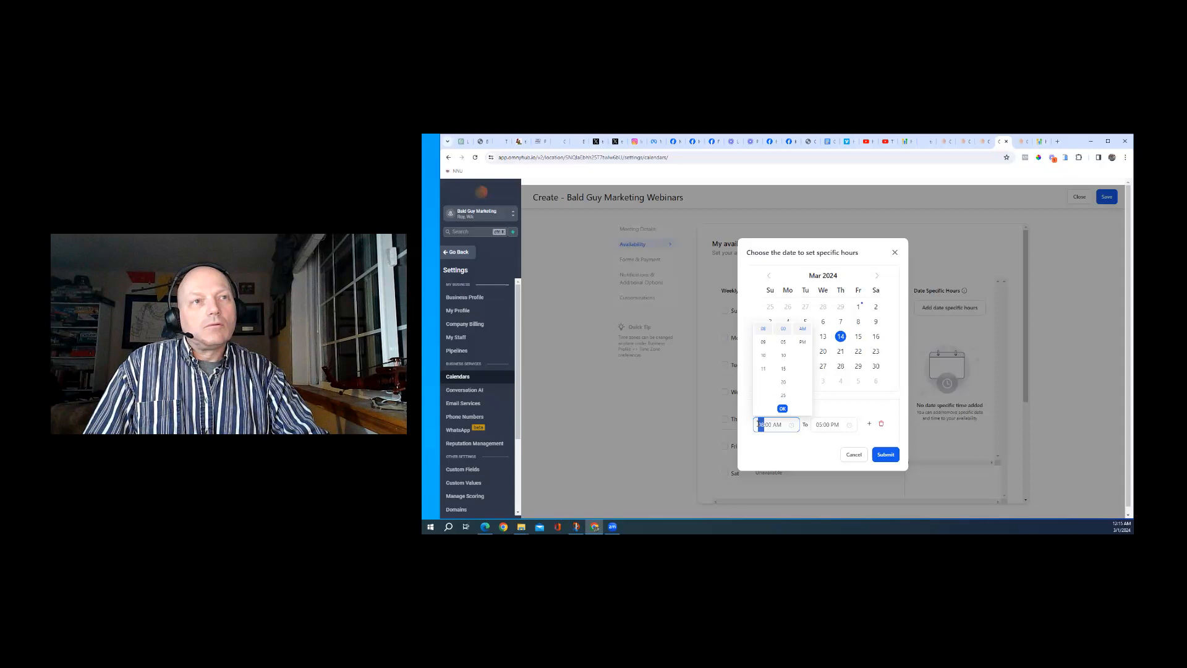
pyautogui.scroll(3, 764, 345)
pyautogui.click(765, 342)
pyautogui.click(802, 341)
pyautogui.click(784, 408)
# Set the end of the March 14 availability to 02:30 PM and submit the date-specific hours
pyautogui.click(829, 424)
pyautogui.scroll(3, 829, 361)
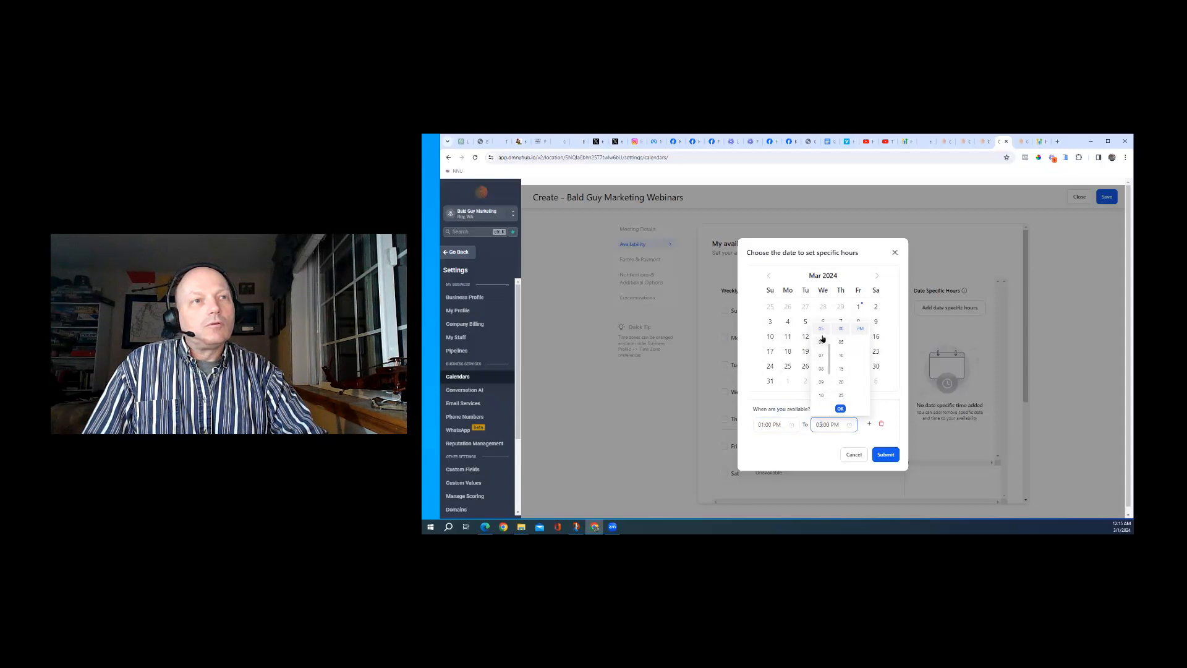
pyautogui.click(822, 355)
pyautogui.scroll(-3, 840, 358)
pyautogui.click(841, 334)
pyautogui.click(840, 408)
pyautogui.click(886, 455)
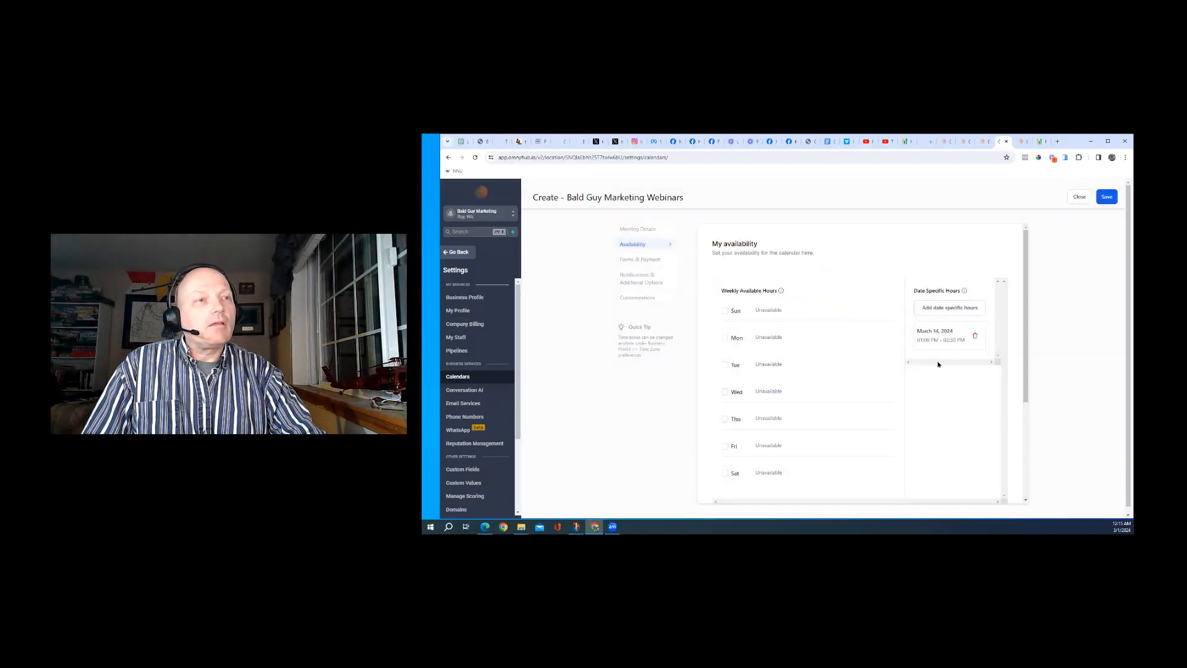
# Choose April 11, 2024 as another date with specific hours and set its start time to 01:00 PM
pyautogui.click(948, 307)
pyautogui.click(875, 277)
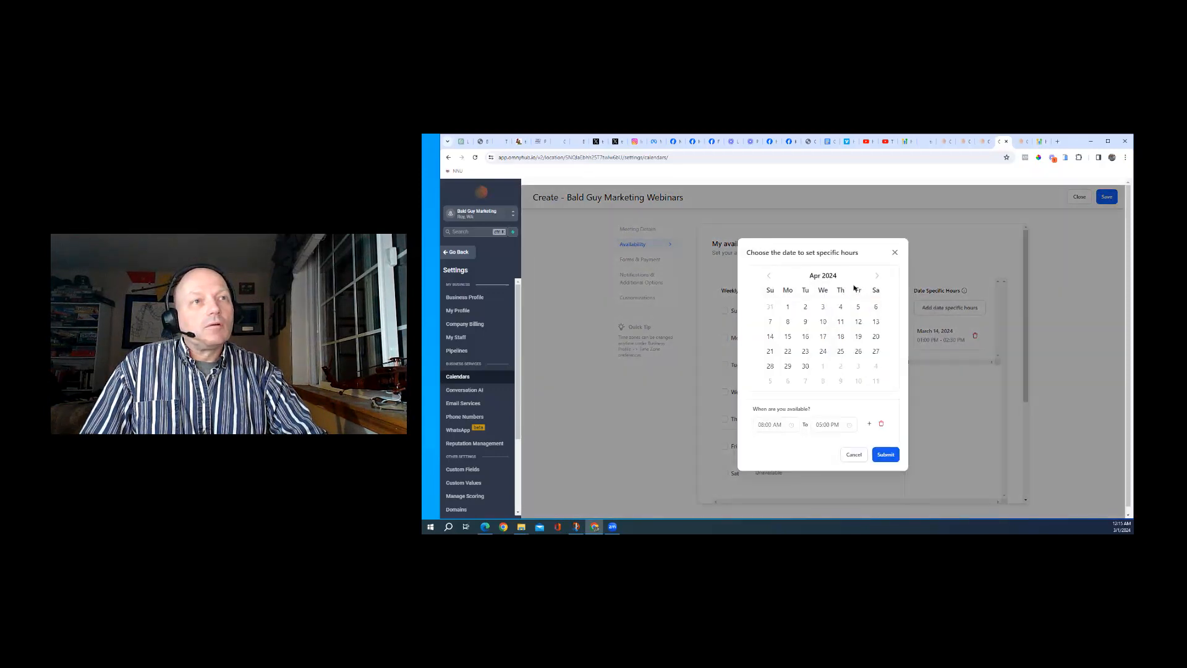
pyautogui.click(841, 325)
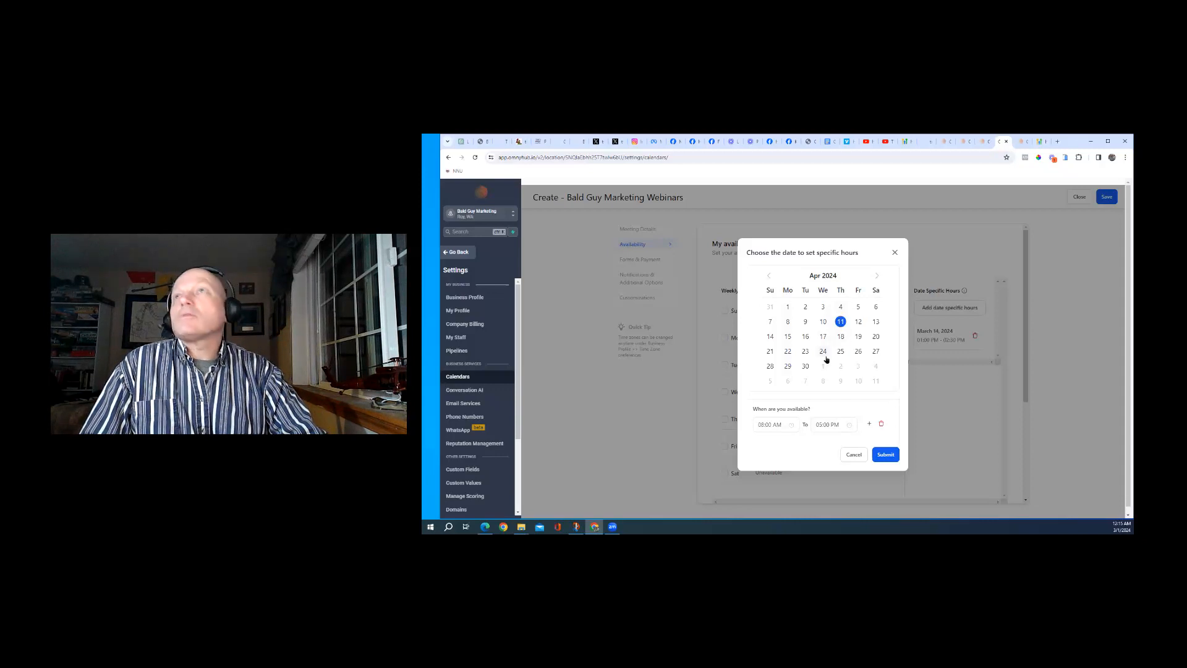
pyautogui.click(772, 424)
pyautogui.scroll(5, 766, 344)
pyautogui.click(764, 343)
pyautogui.click(802, 342)
pyautogui.click(783, 409)
# Set the end of the April 11 availability to 02:30 PM and submit the date-specific hours
pyautogui.click(828, 424)
pyautogui.scroll(3, 821, 337)
pyautogui.click(821, 355)
pyautogui.scroll(-3, 840, 361)
pyautogui.scroll(3, 839, 361)
pyautogui.click(840, 342)
pyautogui.click(841, 409)
pyautogui.click(885, 454)
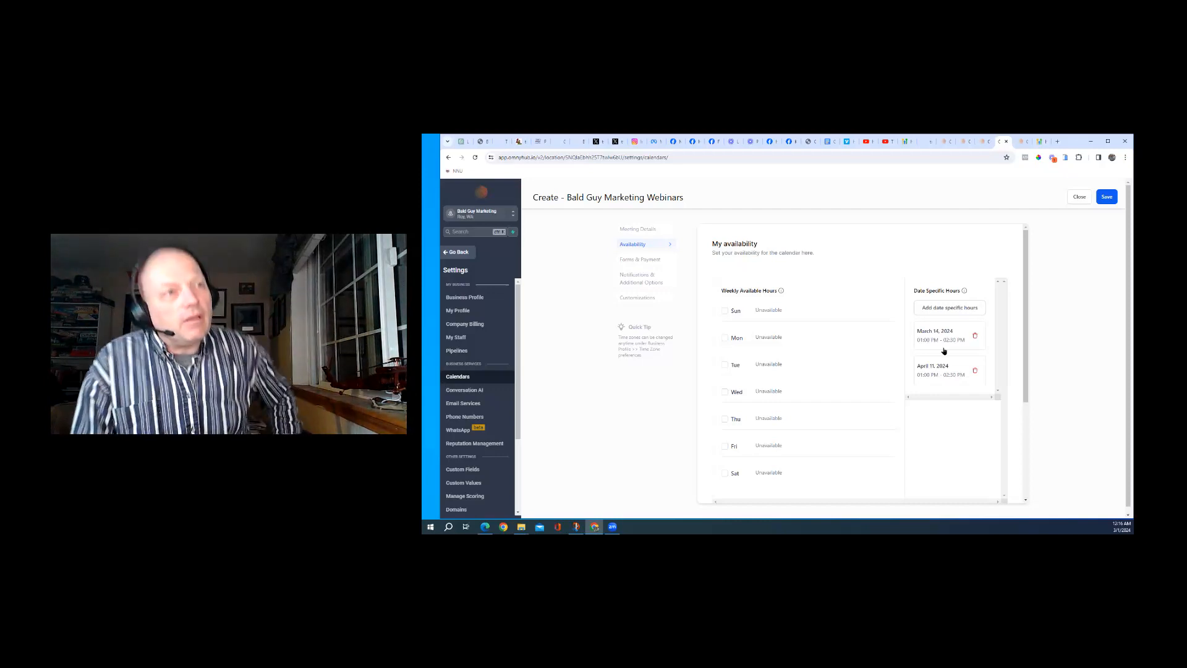
# Set the meeting interval to 90 minutes and the minimum scheduling notice to 2 days
pyautogui.scroll(-5, 833, 401)
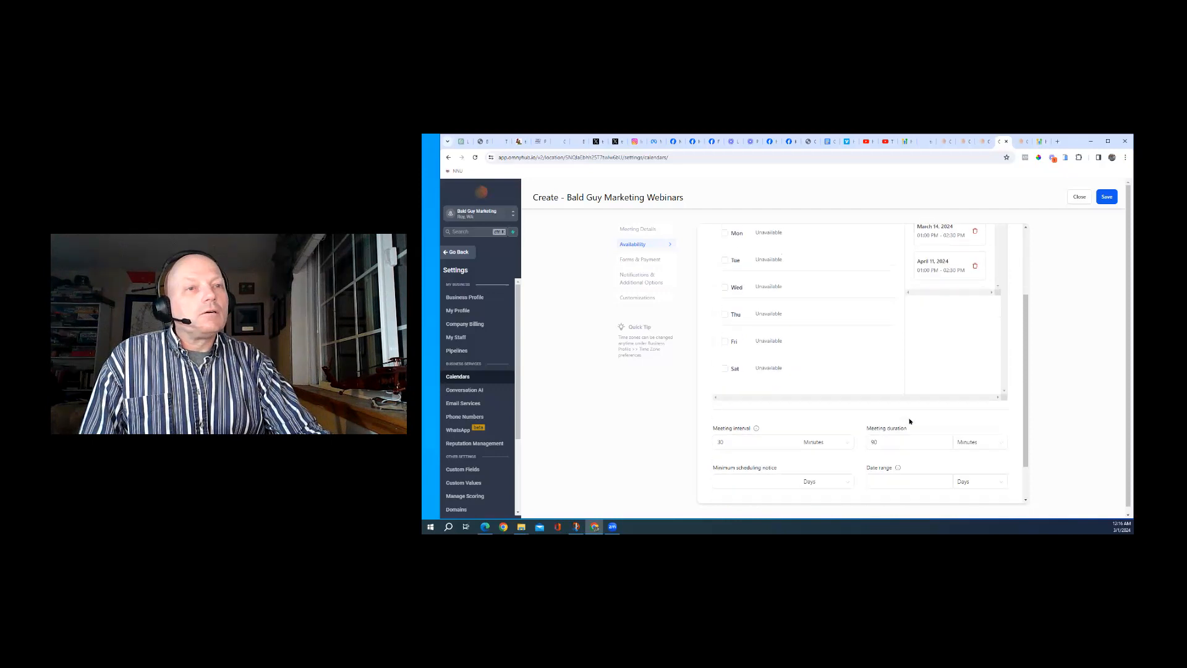
pyautogui.click(740, 393)
pyautogui.doubleClick(720, 393)
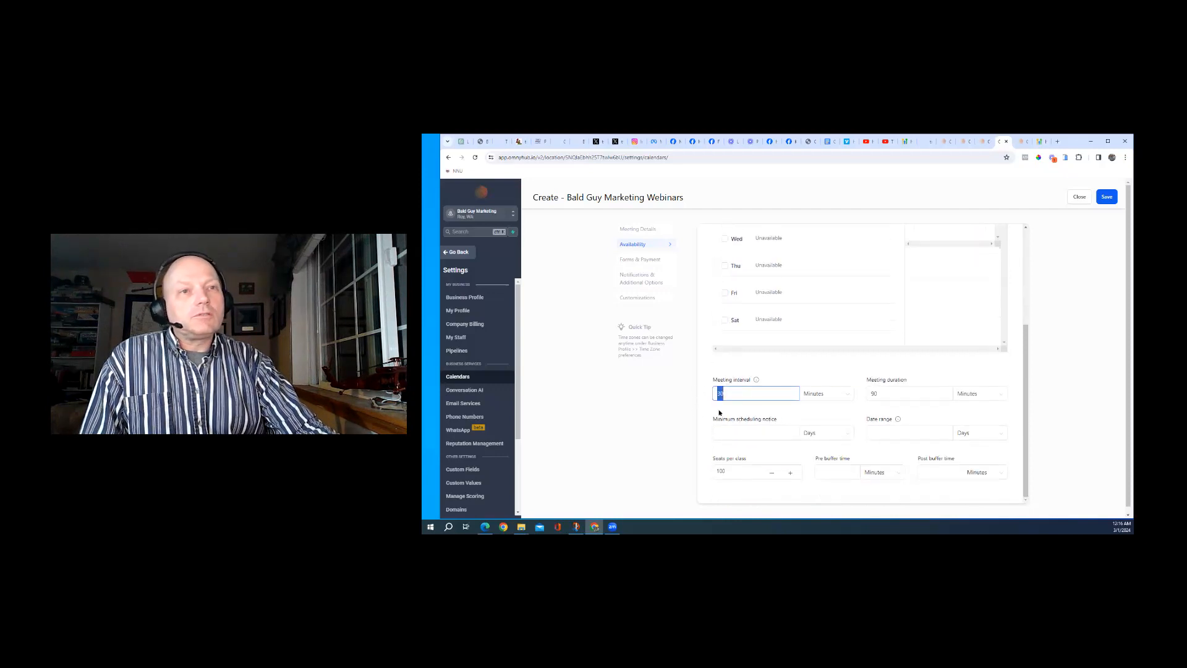
pyautogui.write('9')
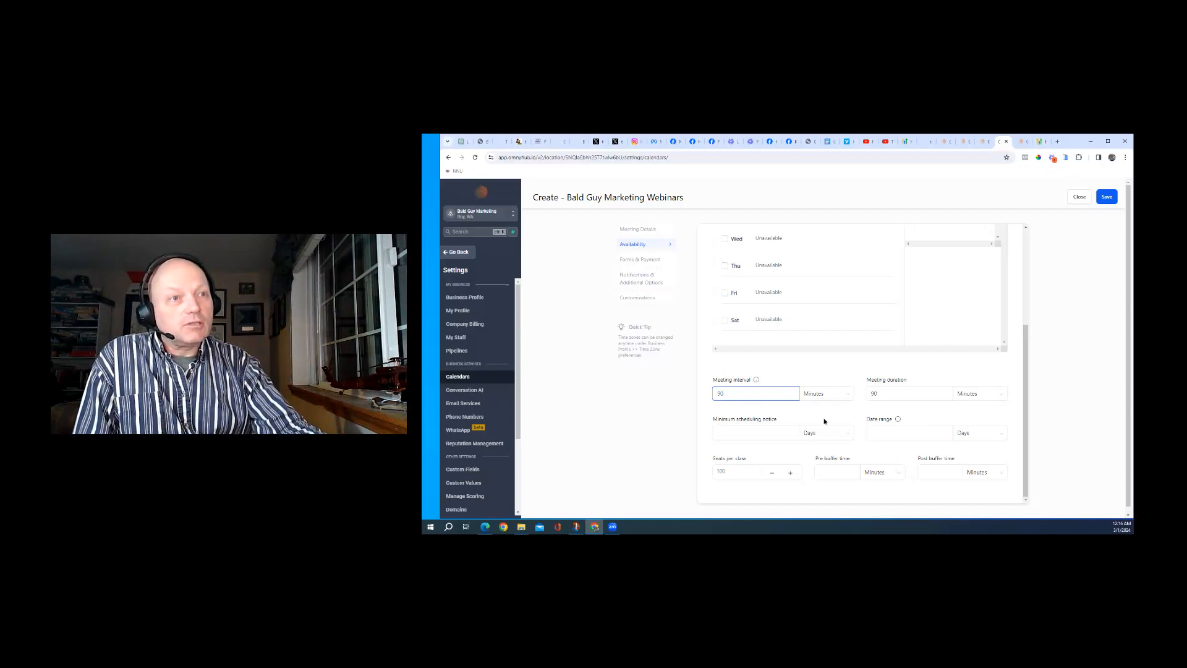
pyautogui.click(739, 431)
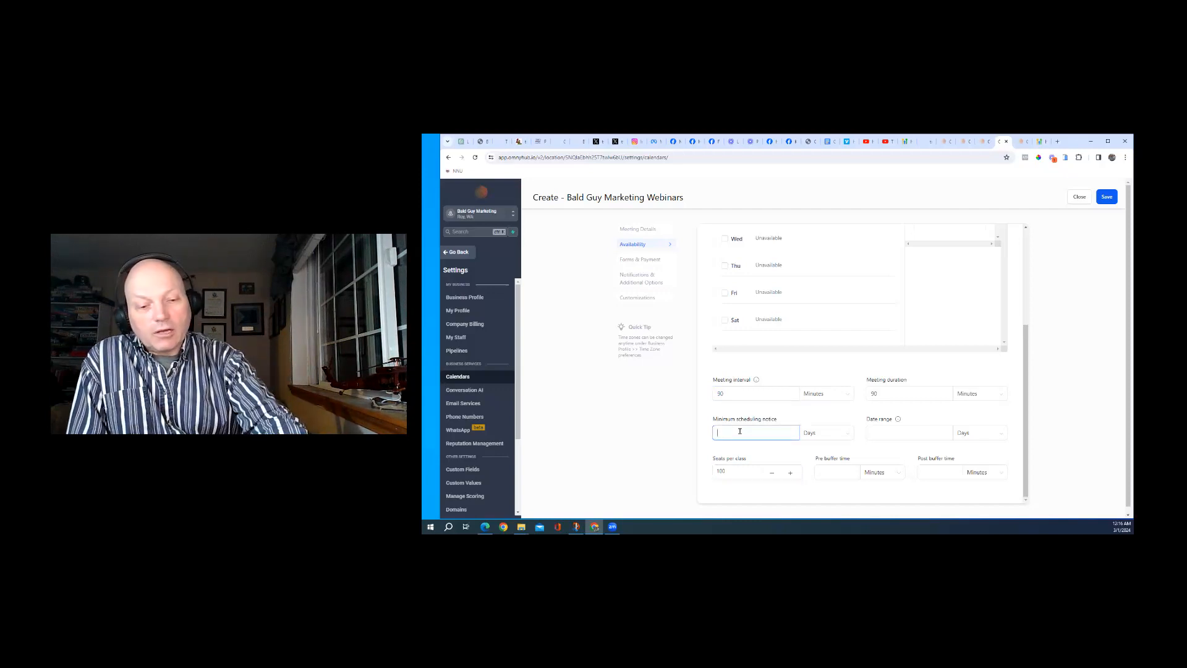
pyautogui.press('BackSpace')
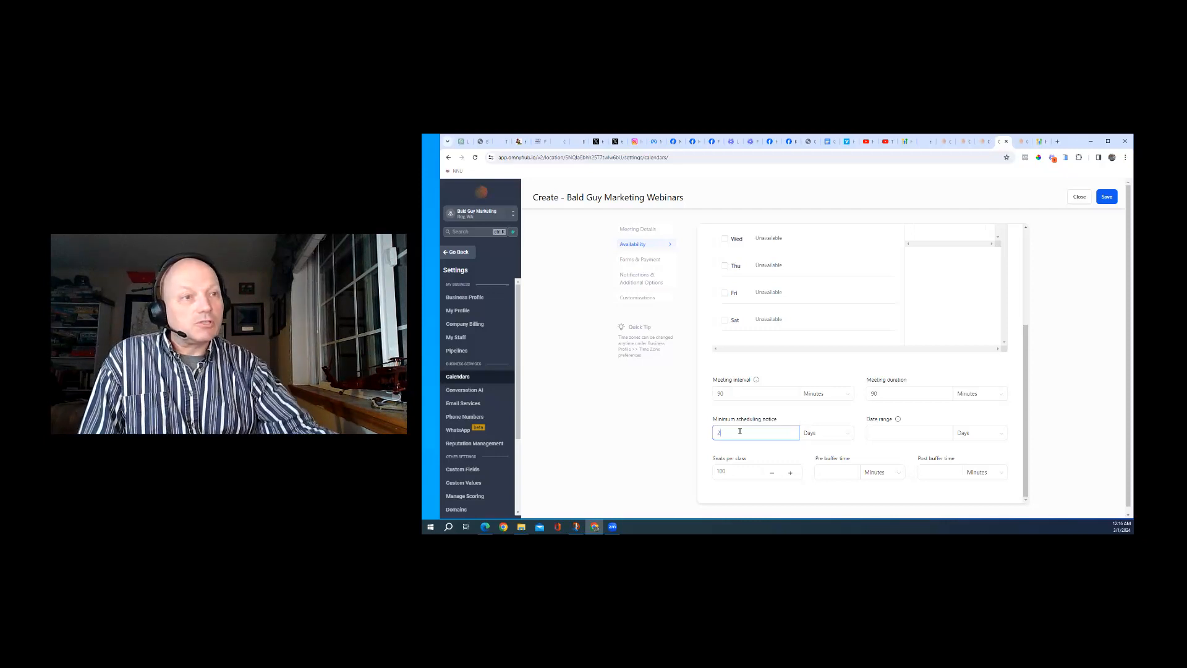
# Set the date range in which the webinars can be booked to 3 months
pyautogui.click(918, 437)
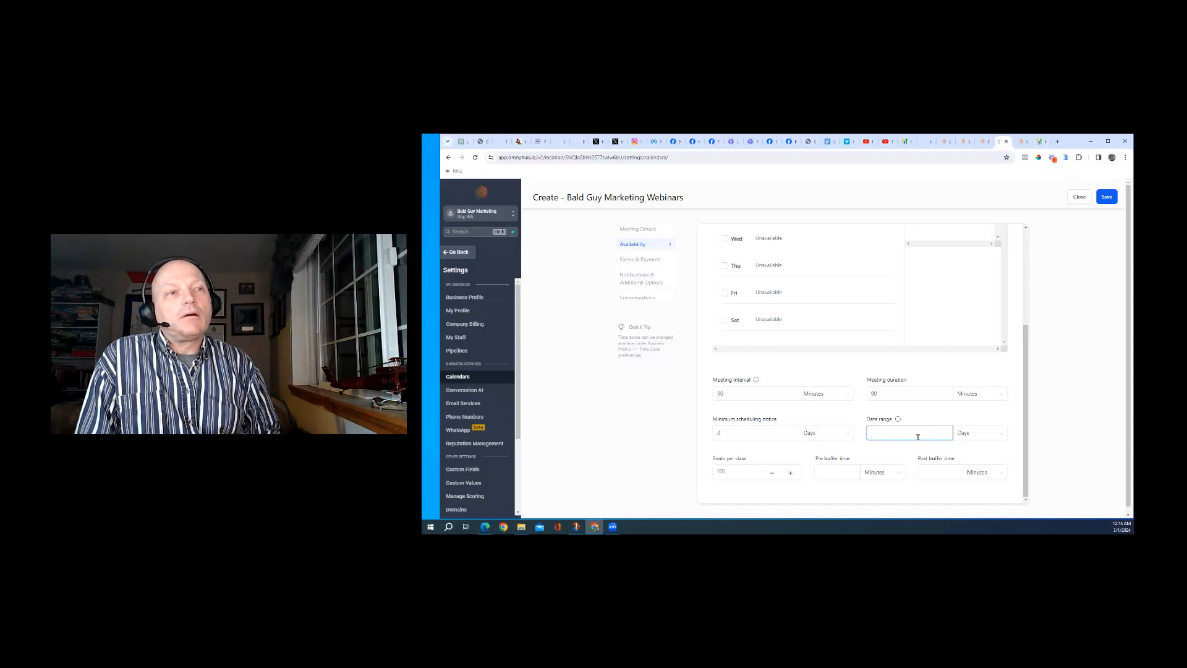
pyautogui.moveTo(898, 419)
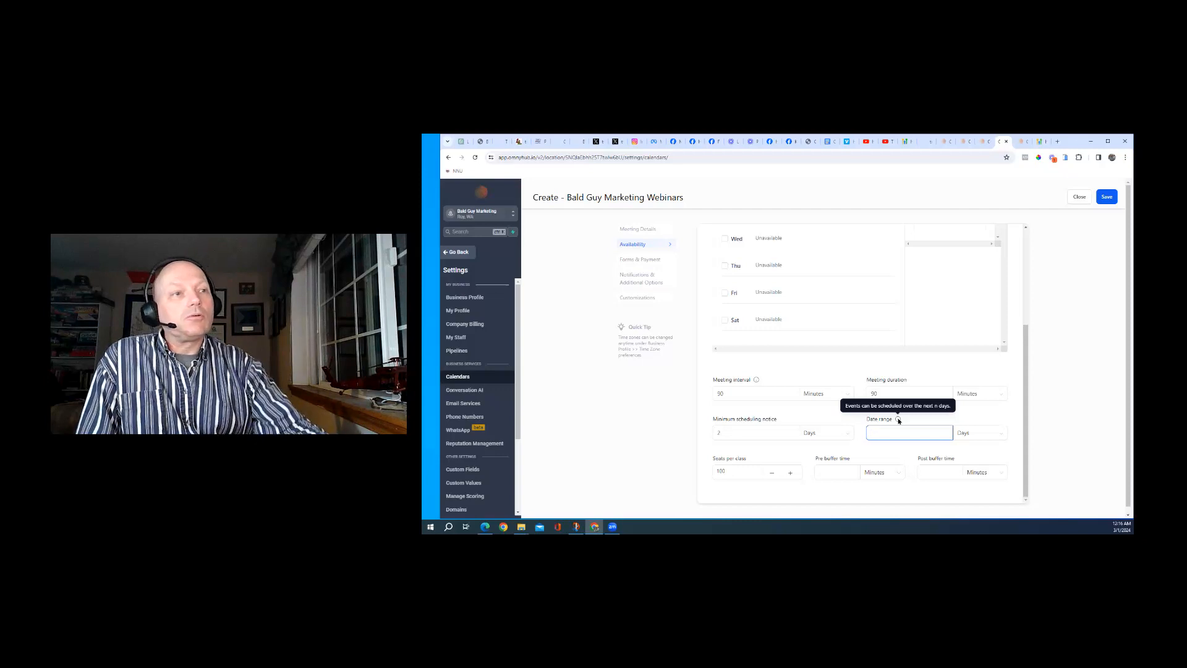
pyautogui.click(973, 439)
pyautogui.click(966, 473)
pyautogui.click(934, 436)
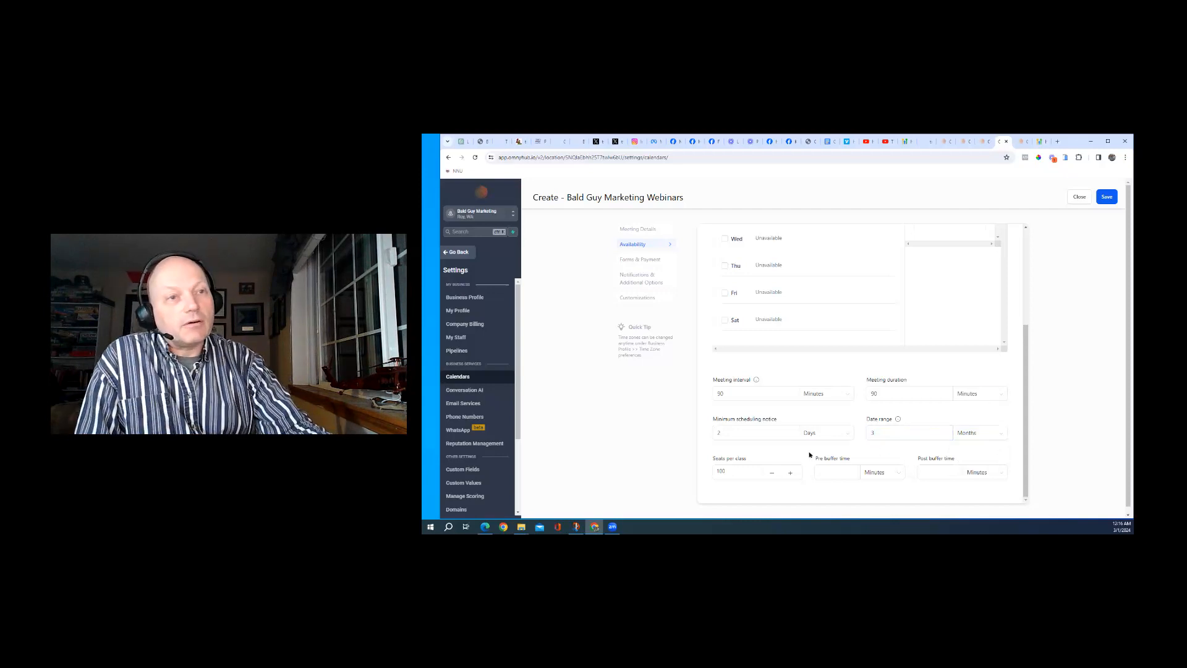
# Save the availability settings and continue to the forms and payment settings
pyautogui.click(798, 475)
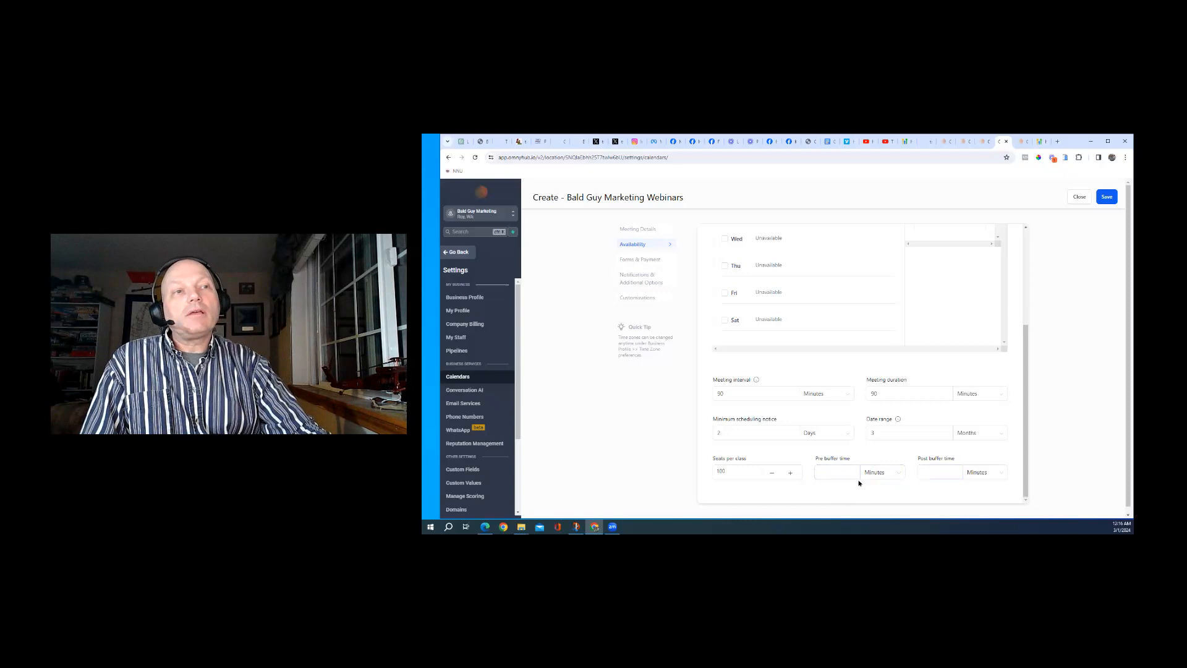
pyautogui.click(960, 472)
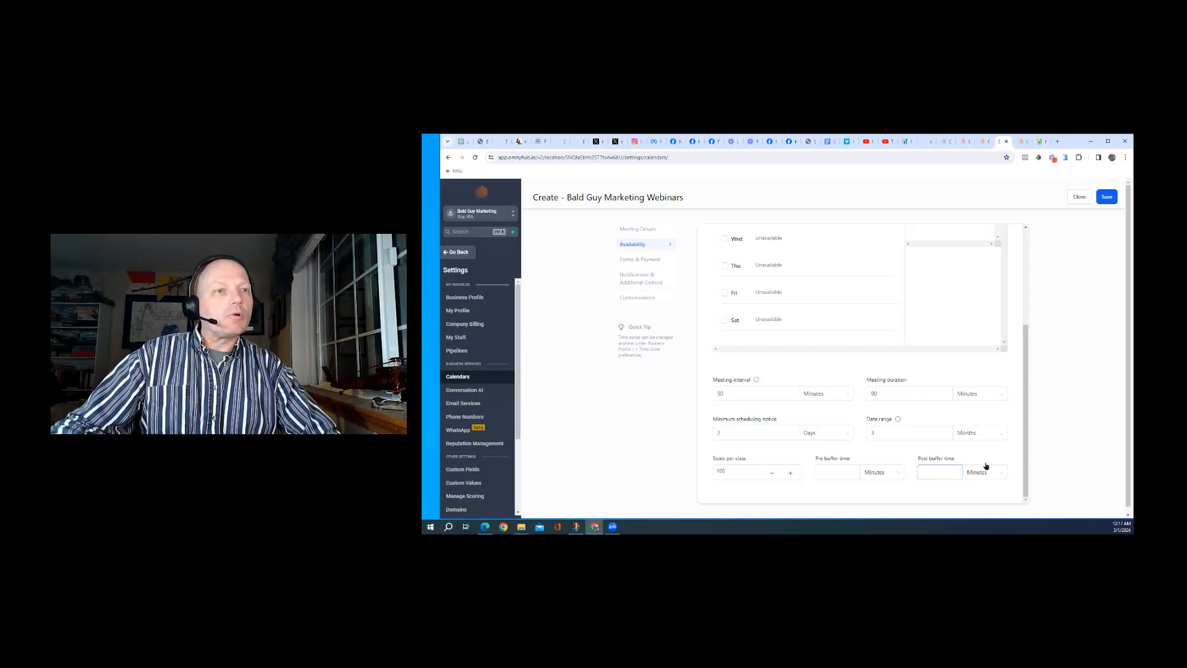
pyautogui.scroll(5, 985, 467)
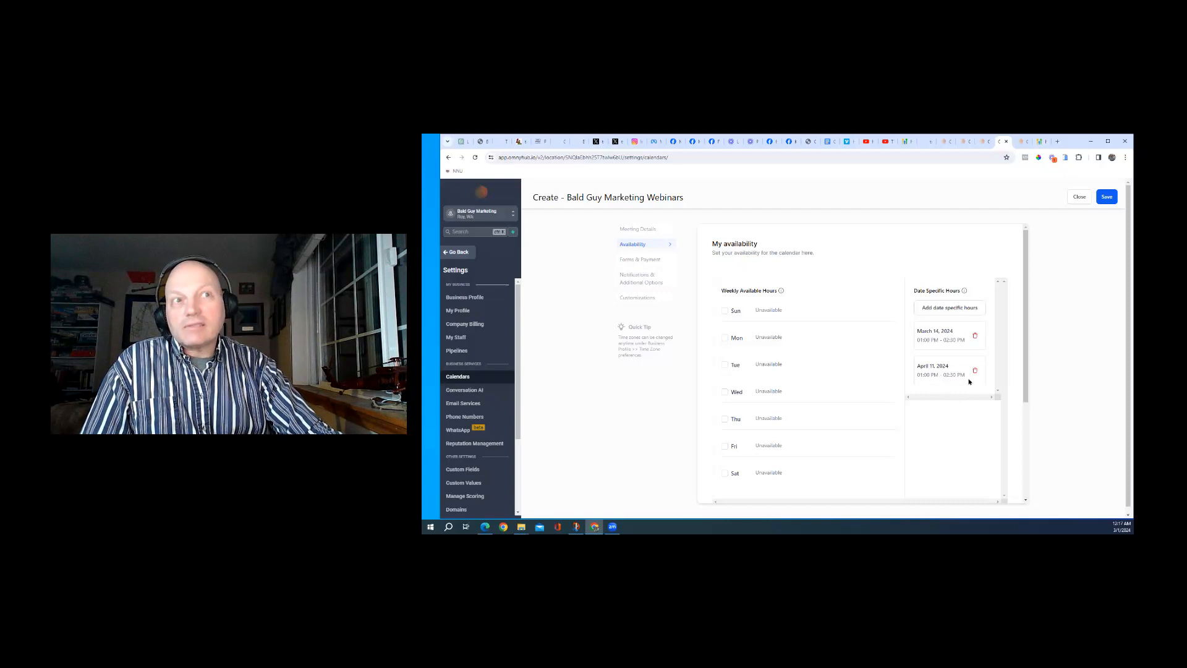
pyautogui.click(1108, 197)
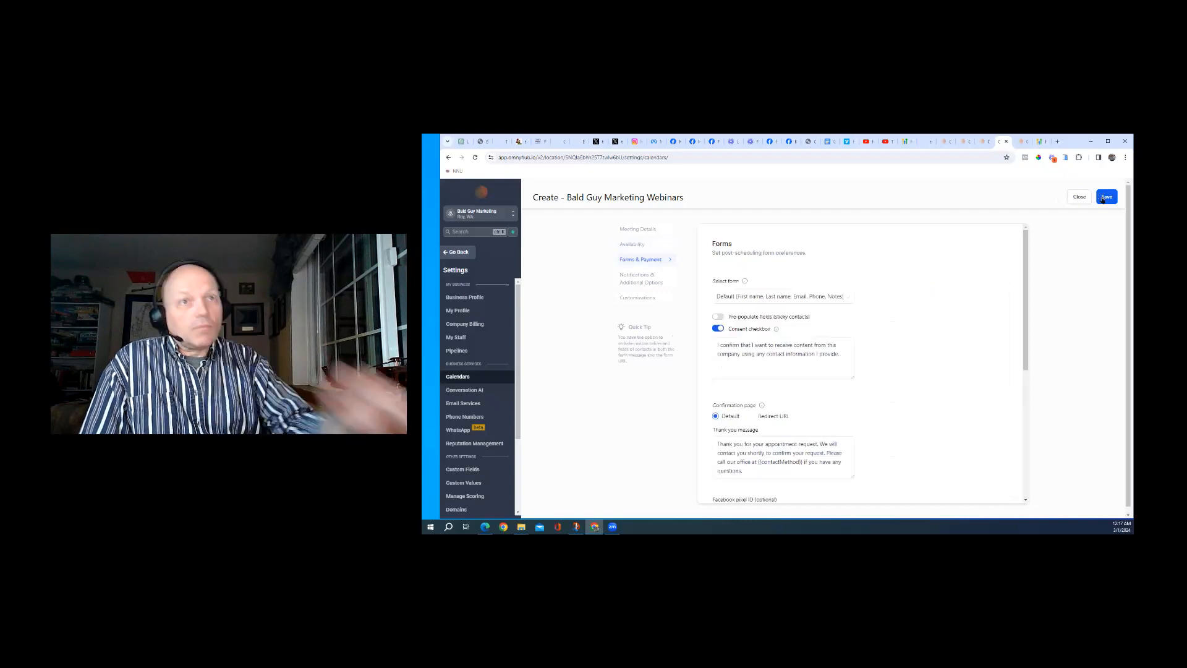
# Look through the existing forms that can be used for the calendar's booking form
pyautogui.click(768, 298)
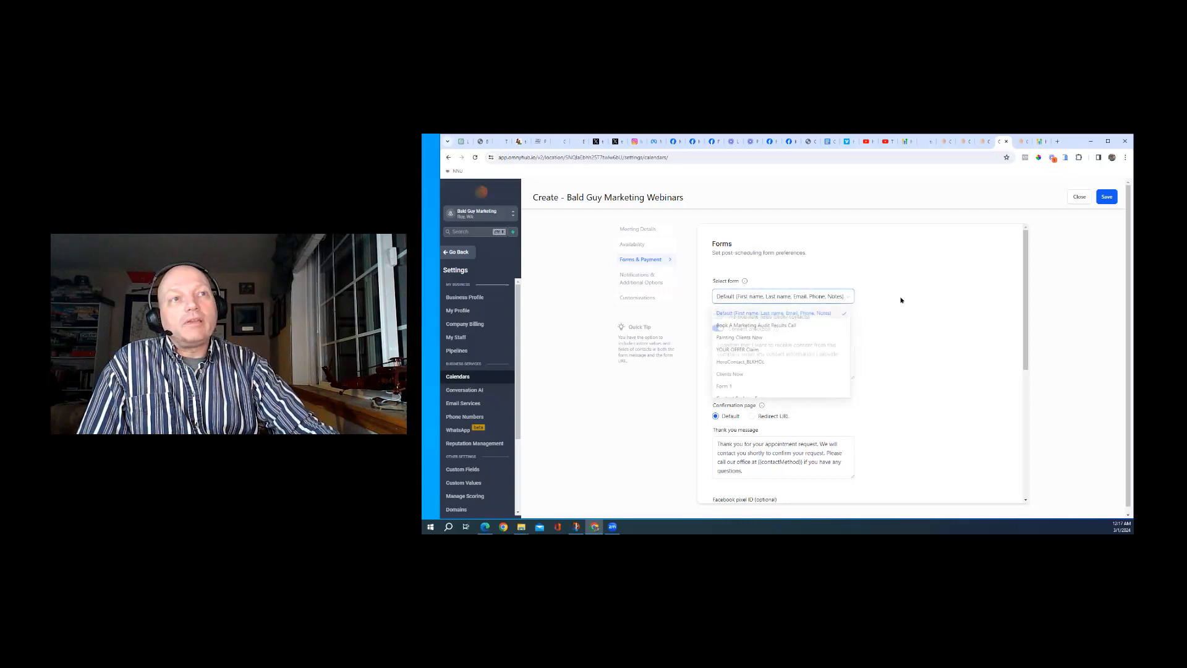
pyautogui.click(836, 298)
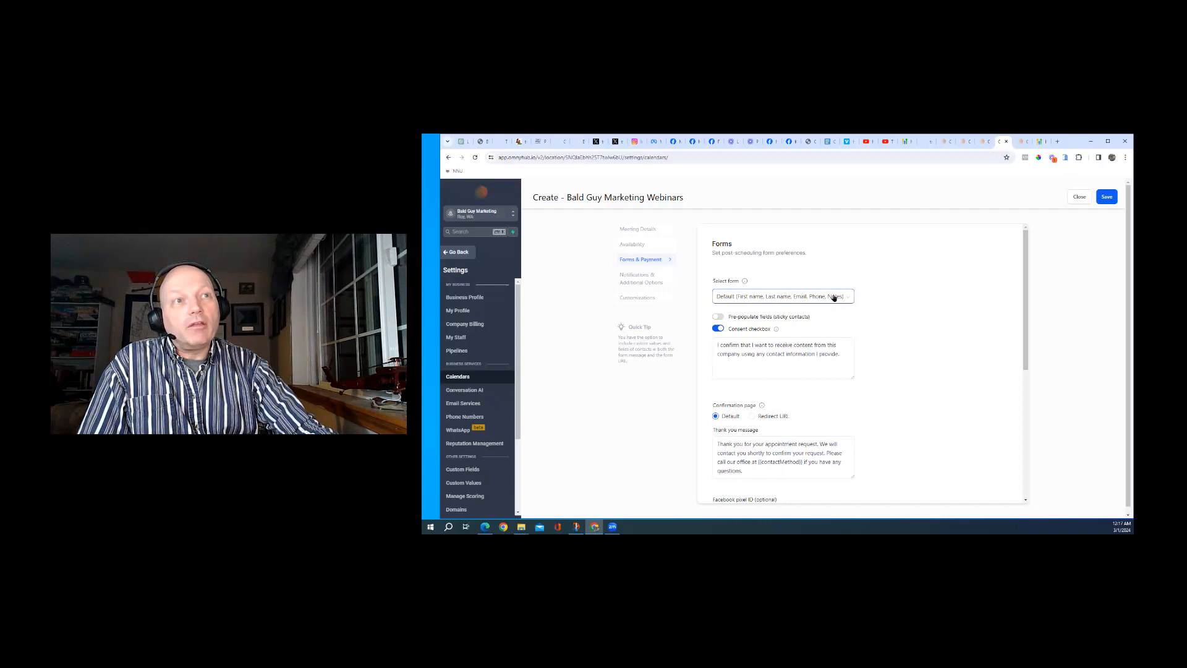
pyautogui.click(828, 297)
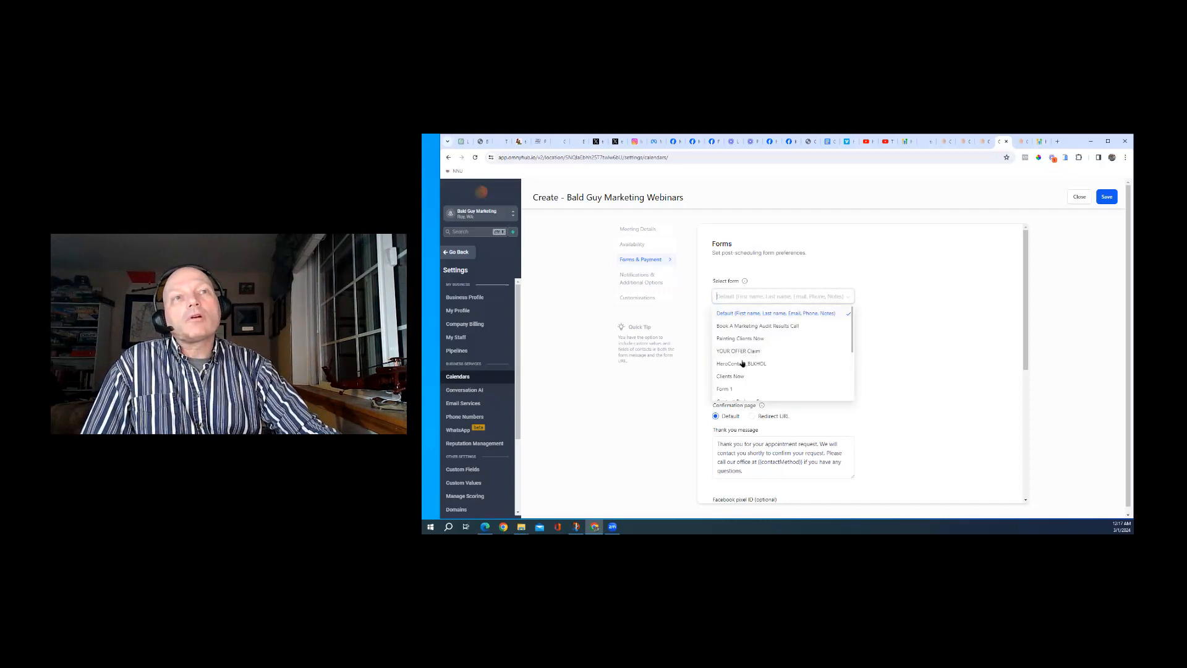
pyautogui.scroll(-5, 760, 349)
pyautogui.scroll(5, 763, 355)
pyautogui.click(905, 307)
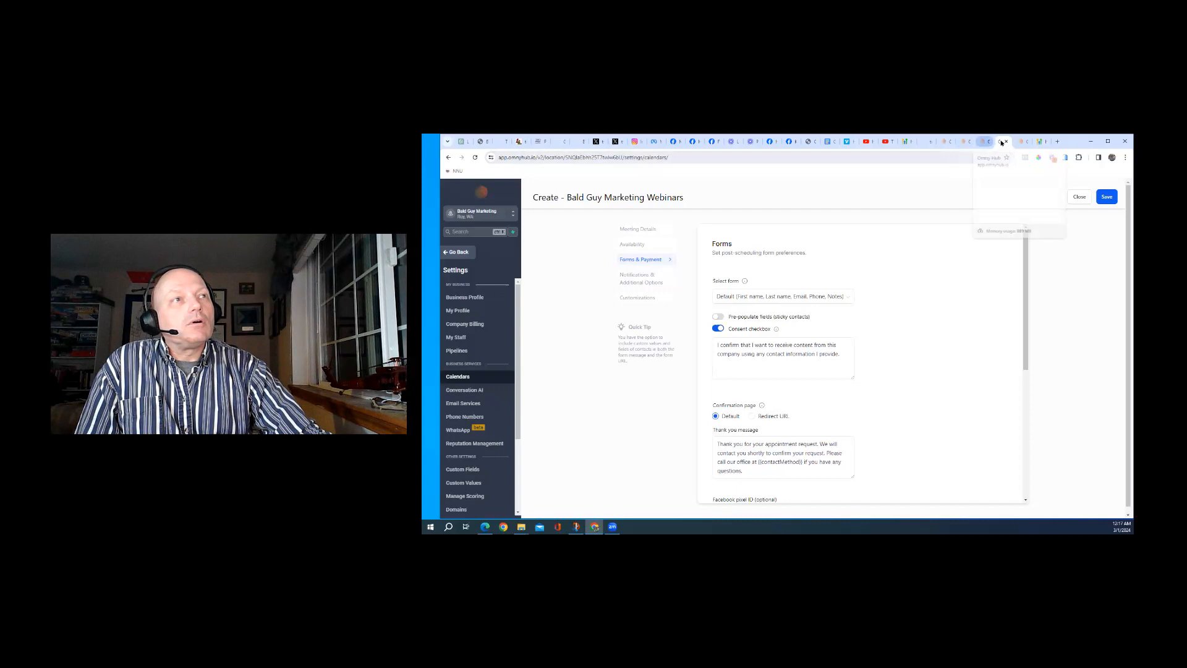
# Open the account in a separate browser tab and return from its settings to the main dashboard
pyautogui.rightClick(462, 314)
pyautogui.click(488, 321)
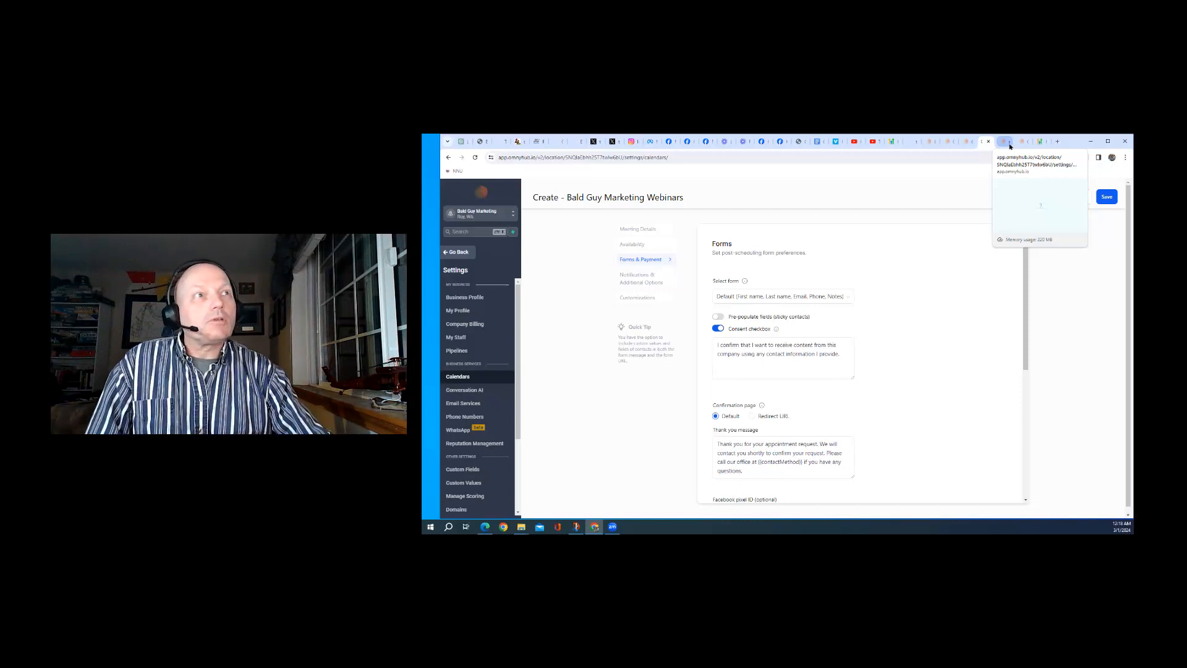
pyautogui.click(1008, 142)
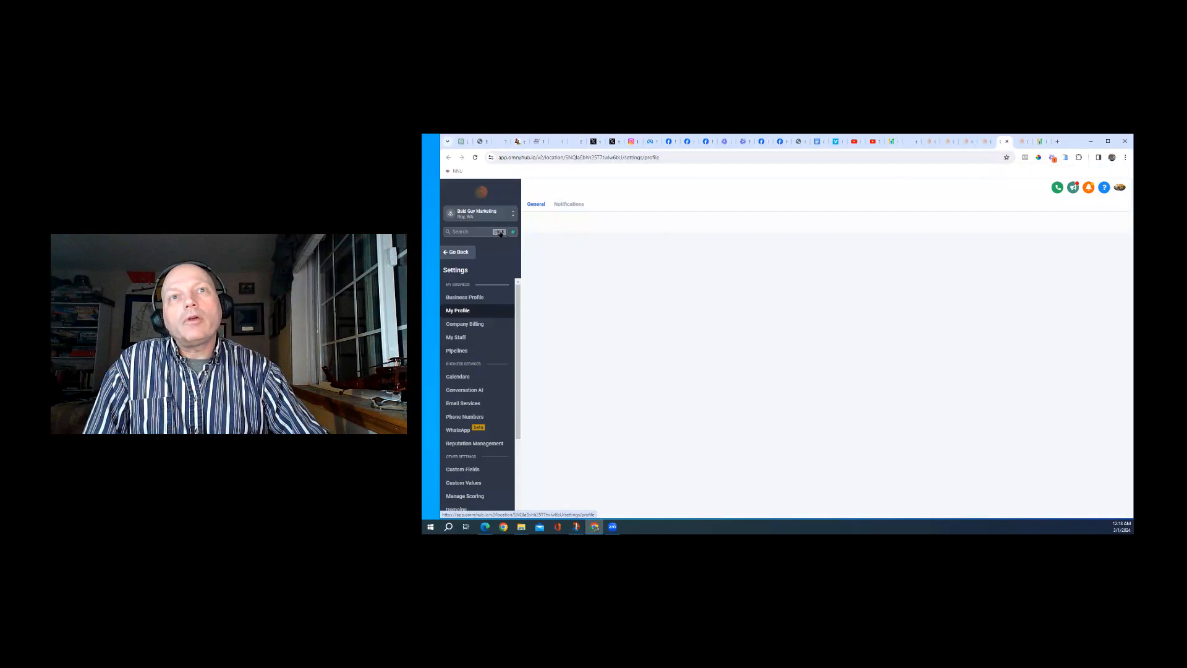
pyautogui.click(460, 254)
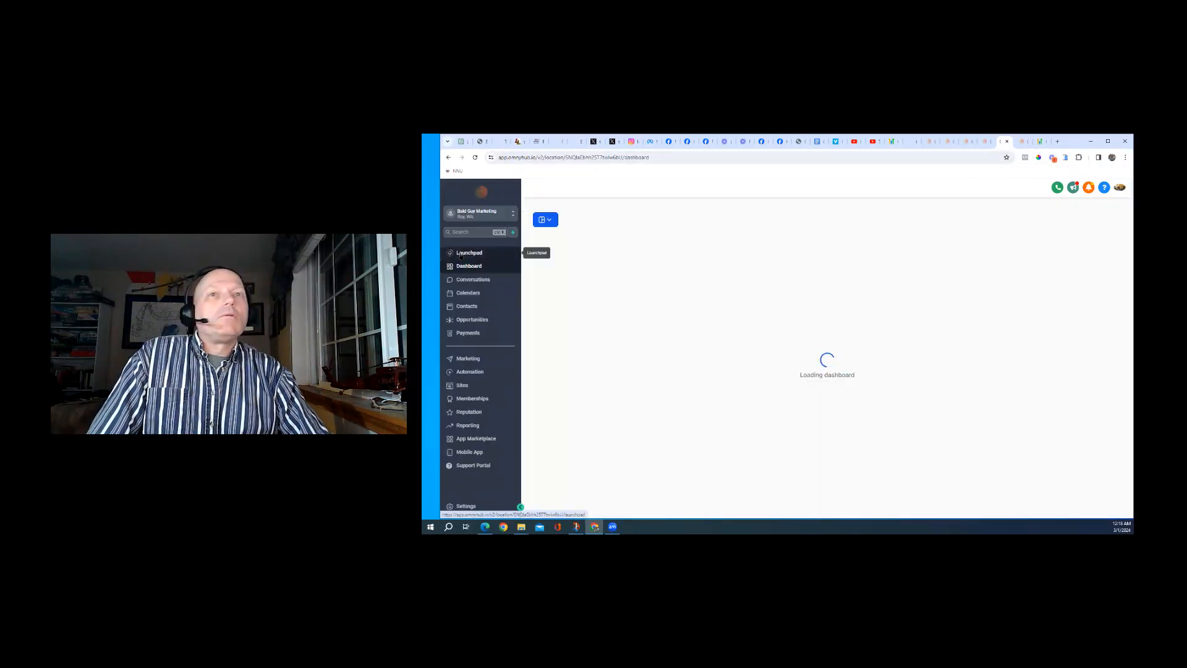
# Create a new form in the form builder of the Sites area
pyautogui.click(467, 385)
pyautogui.moveTo(705, 203)
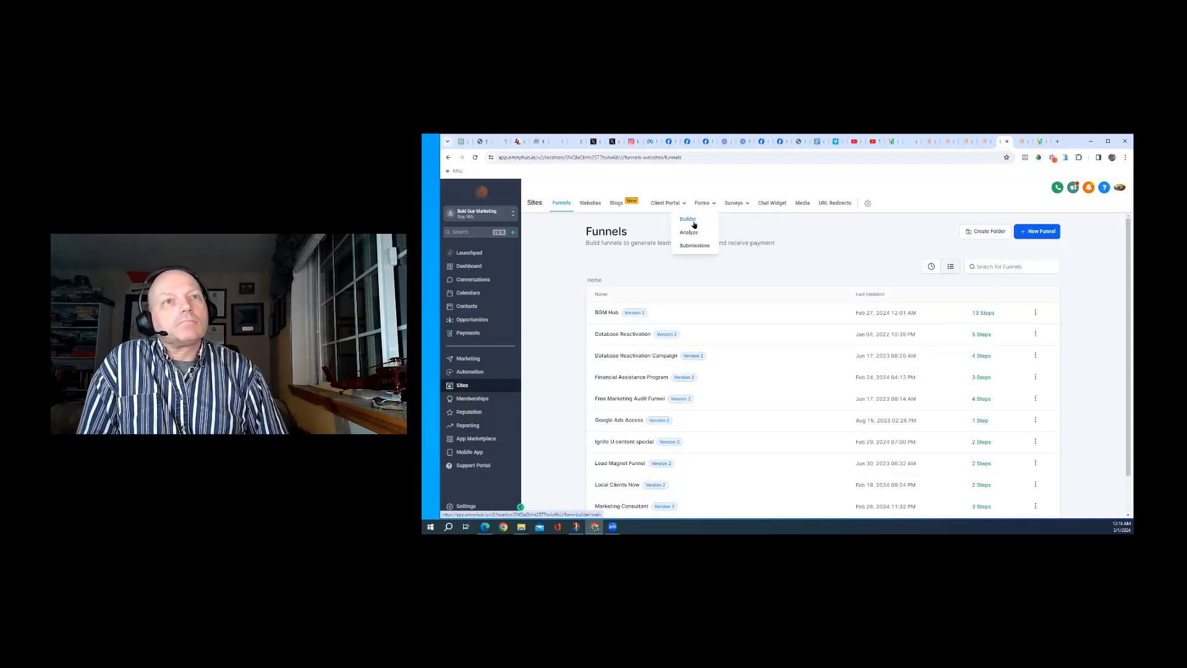
pyautogui.click(694, 223)
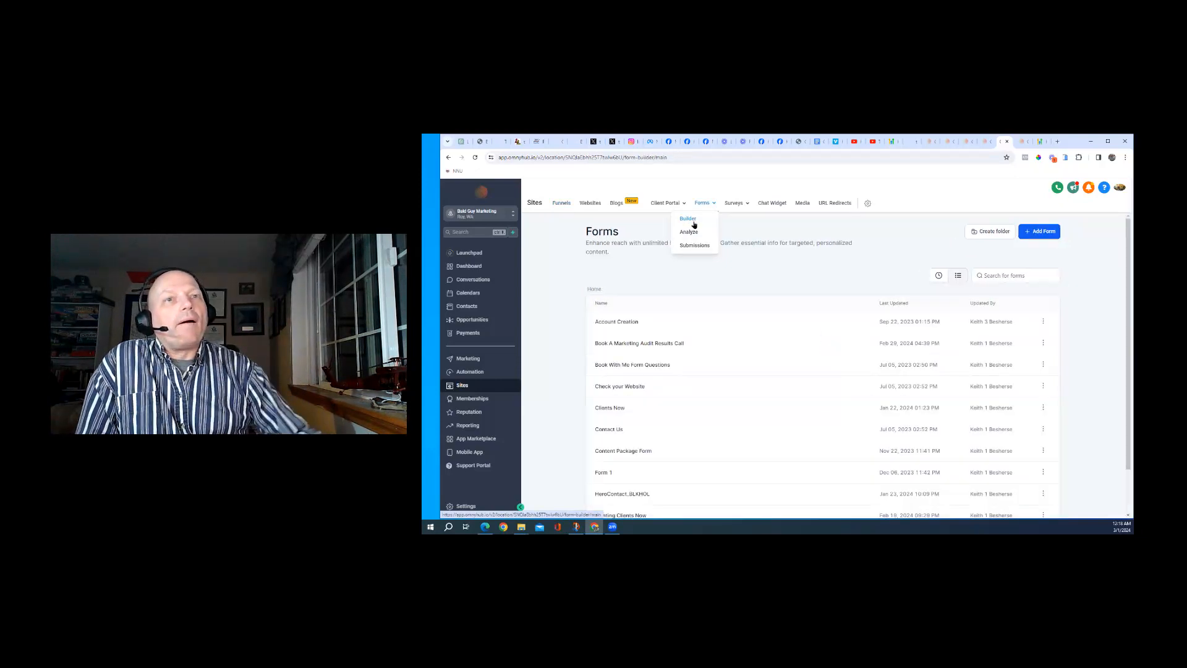
pyautogui.click(1045, 236)
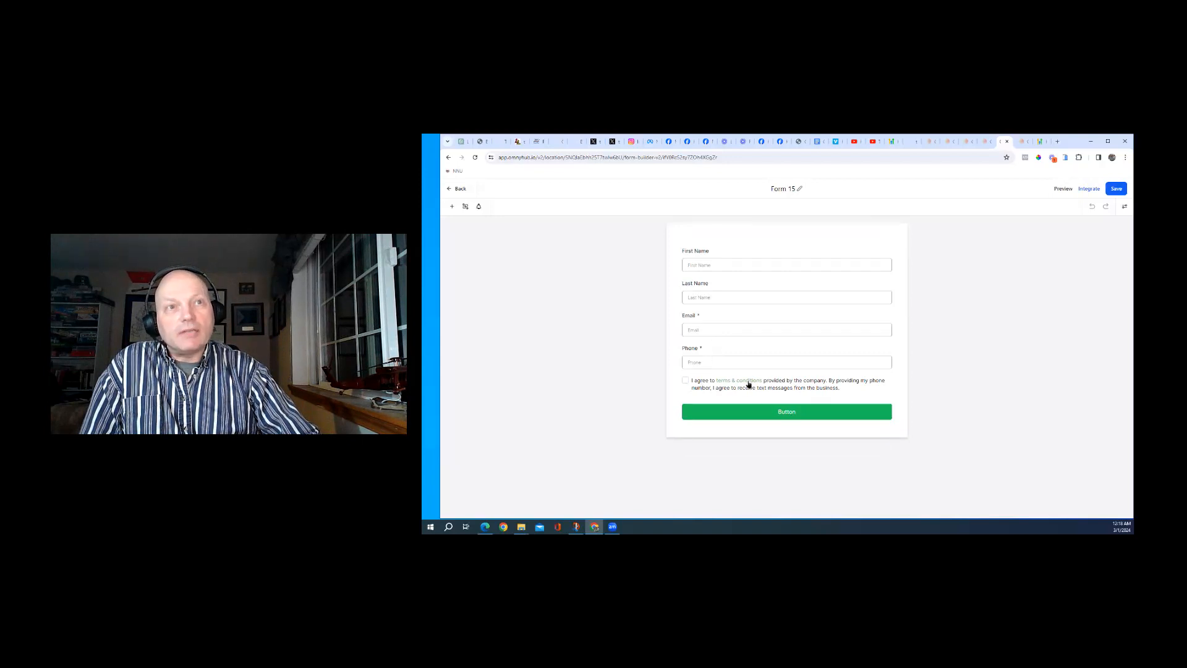
# Start a new custom field of the Checkbox type for the form
pyautogui.click(452, 207)
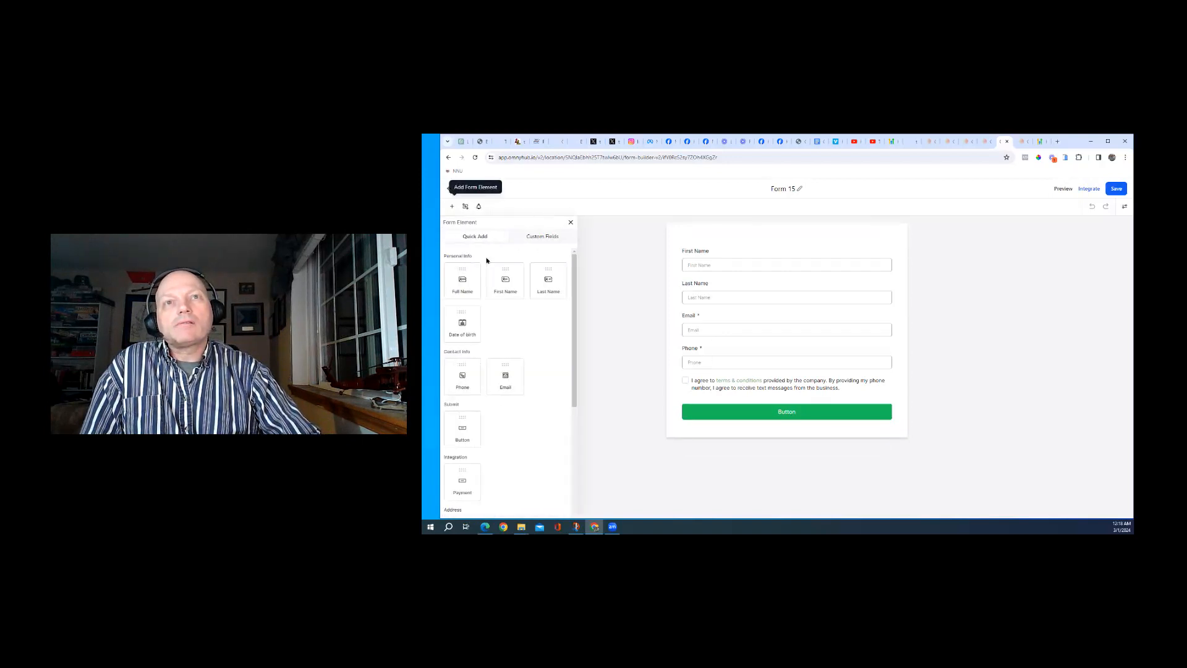
pyautogui.scroll(-2, 530, 328)
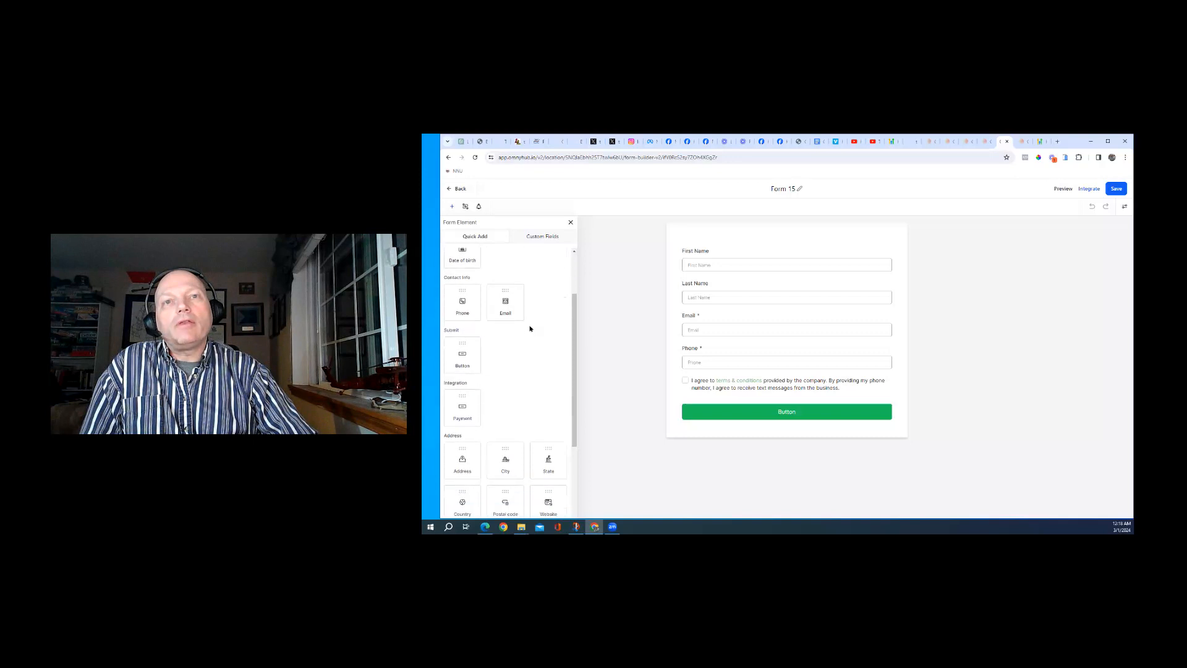
pyautogui.scroll(-4, 530, 328)
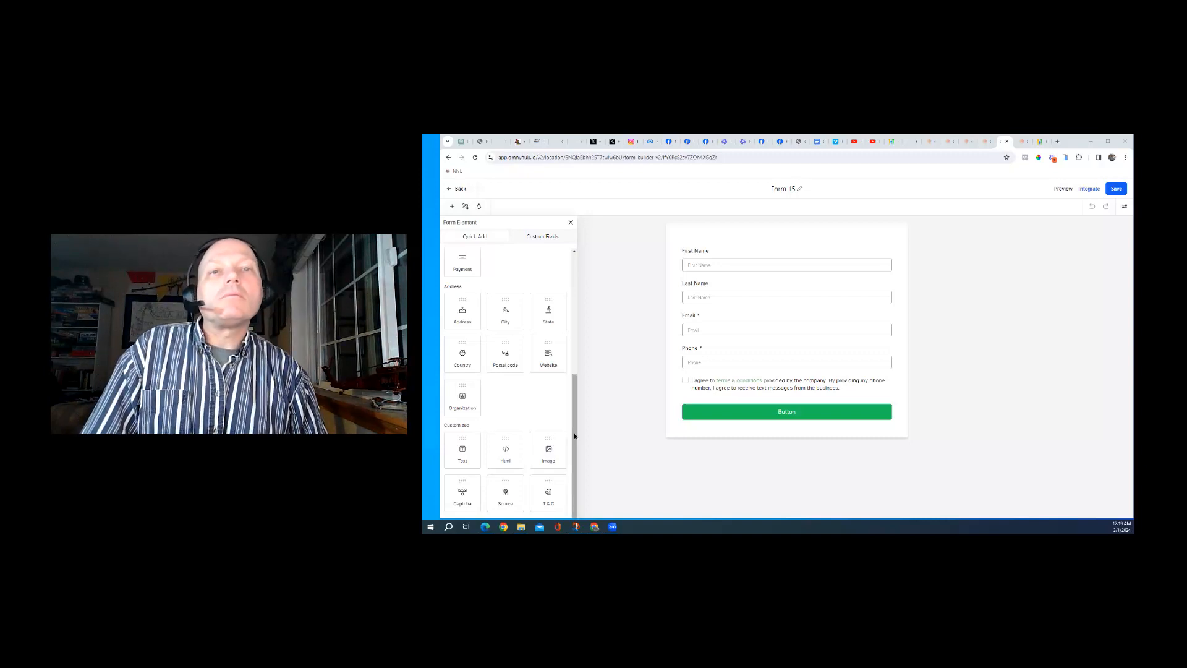
pyautogui.moveTo(572, 447); pyautogui.dragTo(574, 269)
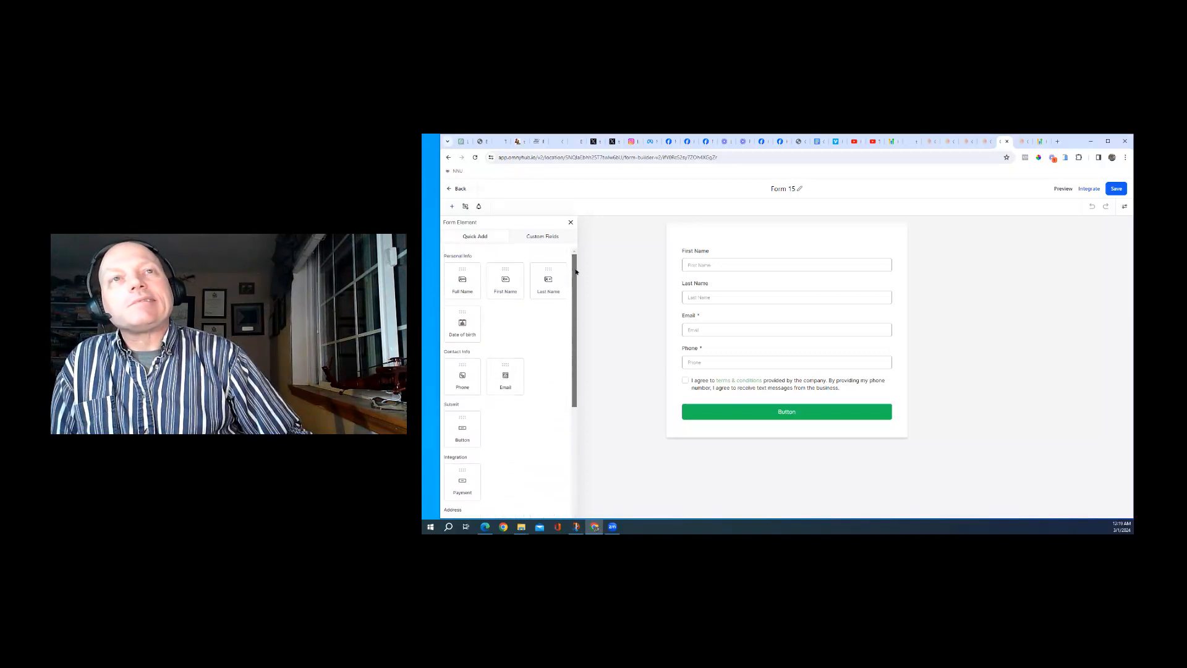
pyautogui.click(541, 237)
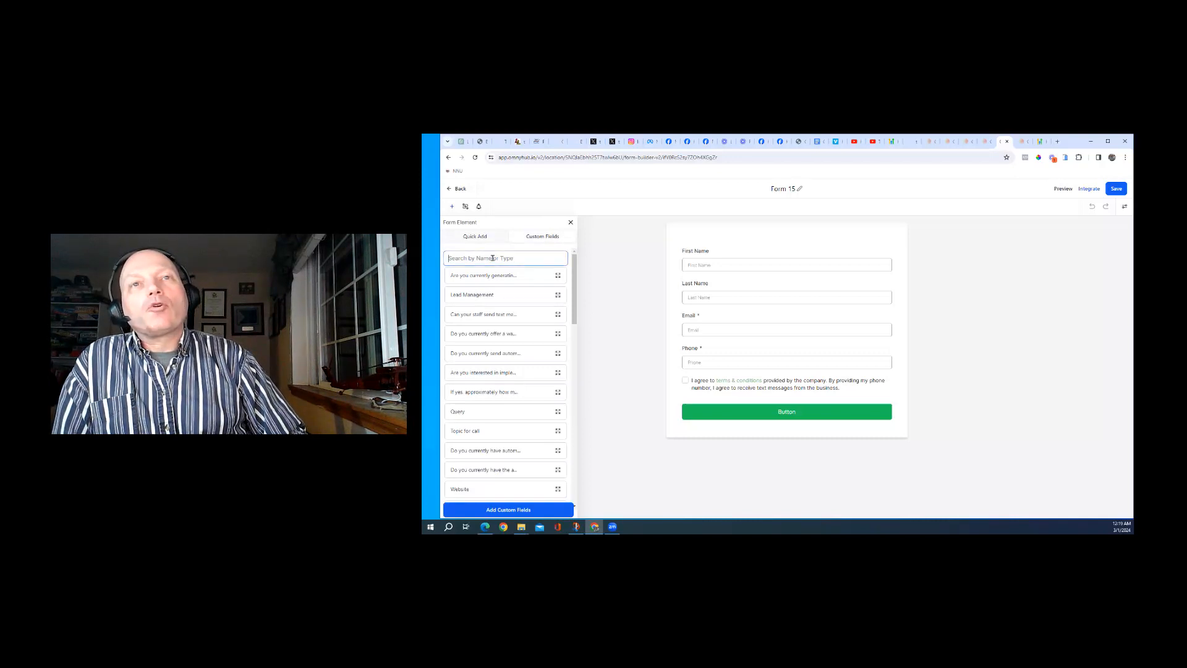
pyautogui.click(519, 510)
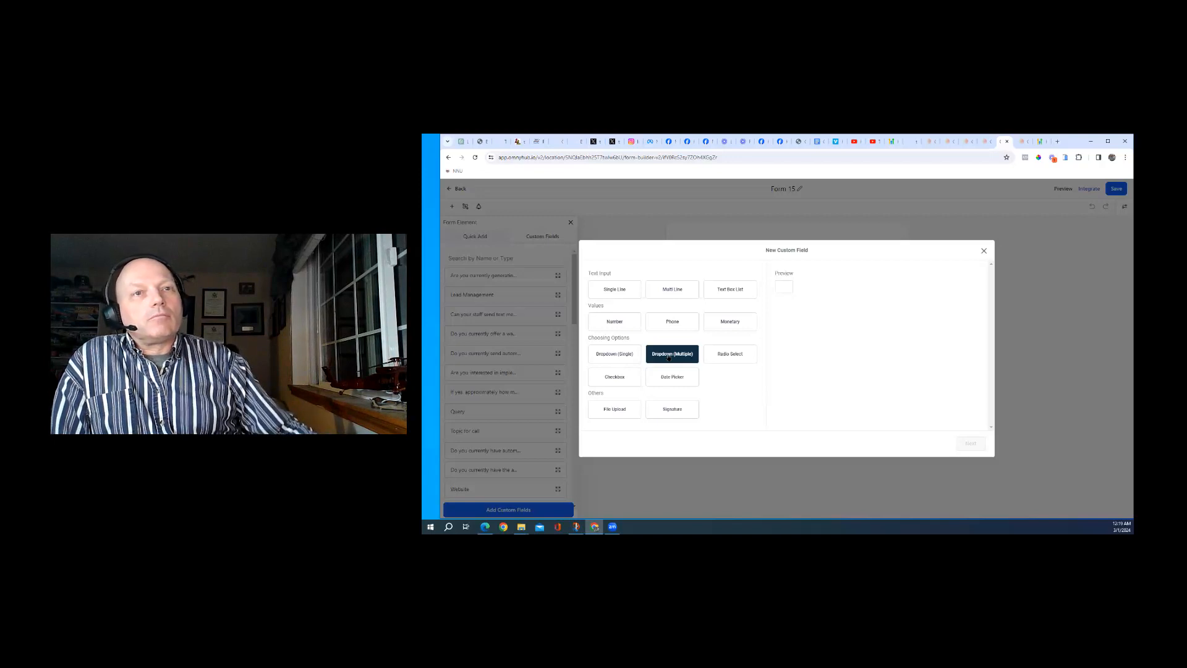
pyautogui.click(632, 377)
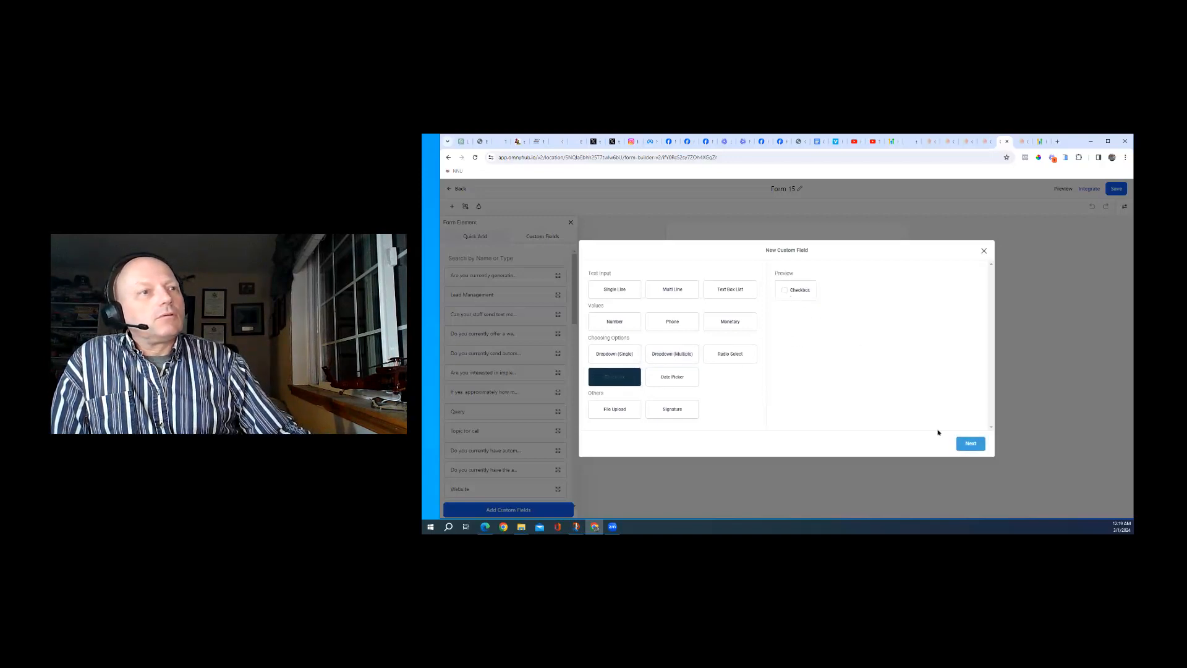
pyautogui.click(971, 443)
# Name the new checkbox field "craft items", with Contact as its object and Additional Info as its group
pyautogui.click(710, 314)
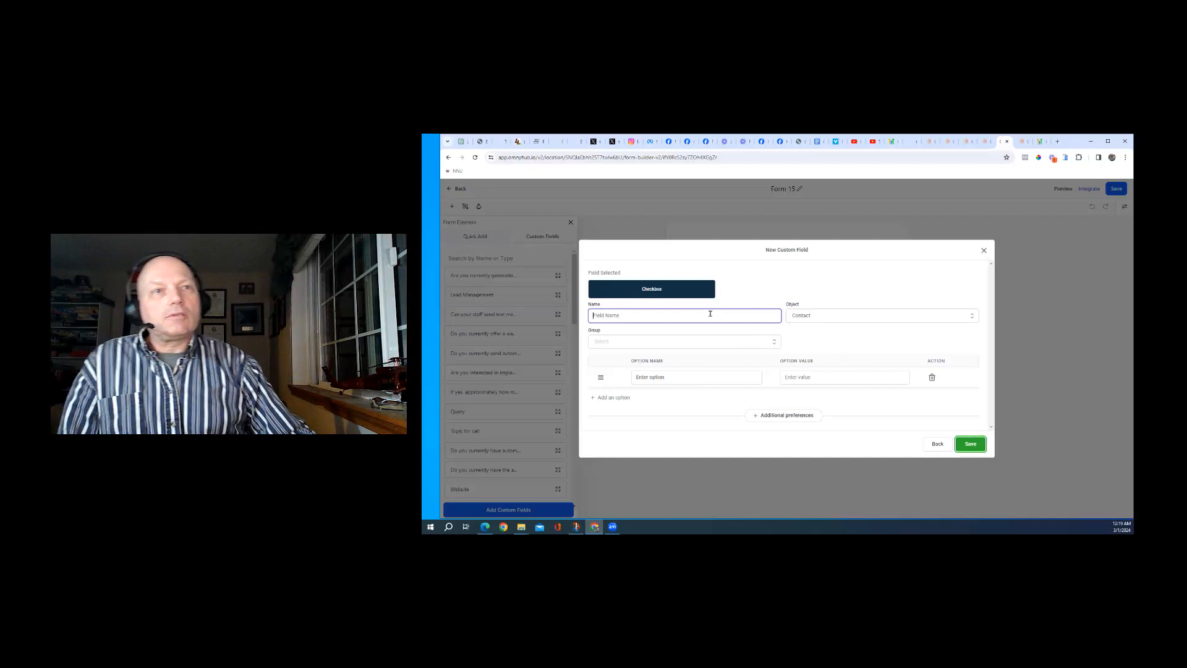
pyautogui.write('craft')
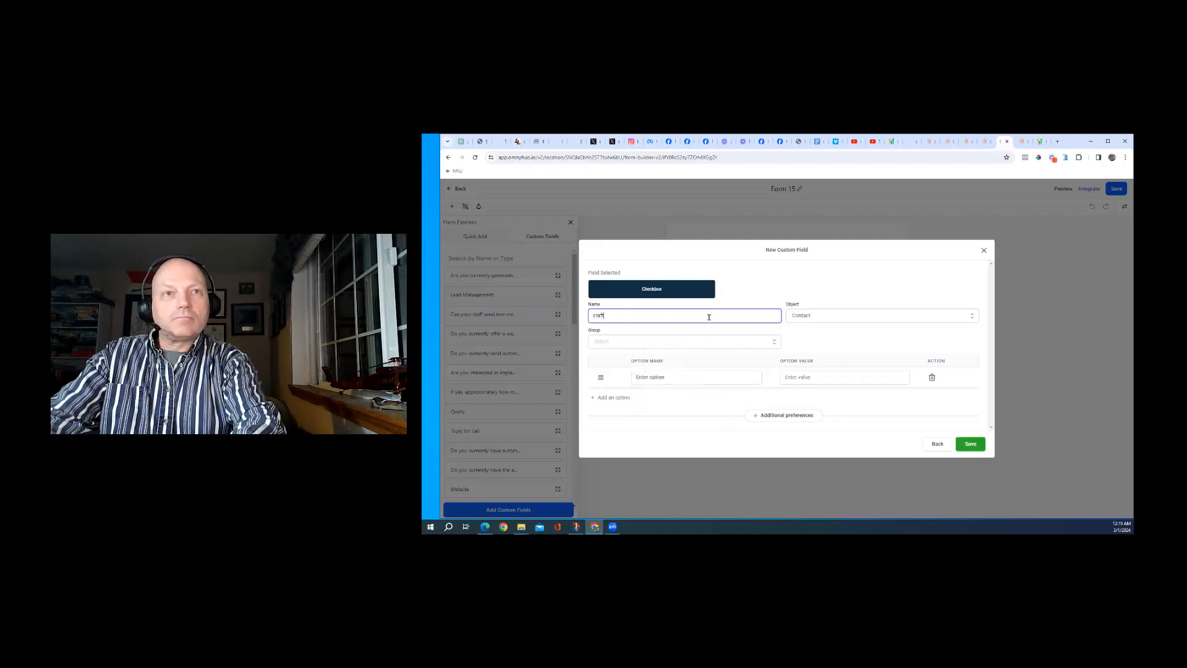
pyautogui.write(' items')
pyautogui.click(814, 319)
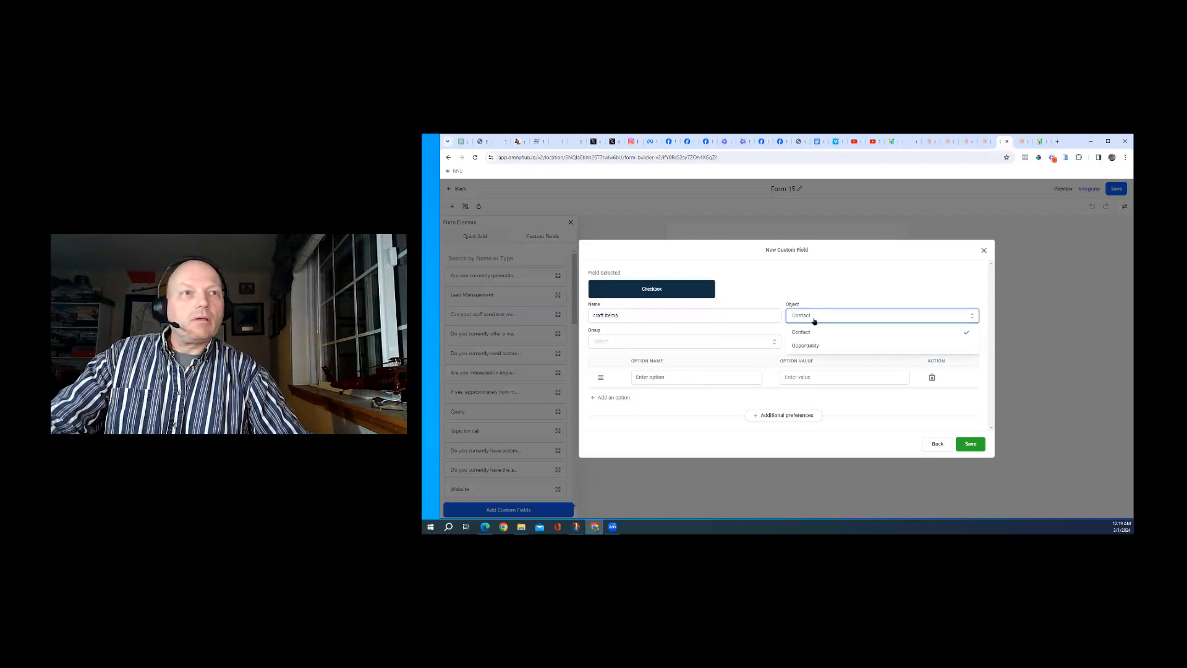
pyautogui.click(814, 332)
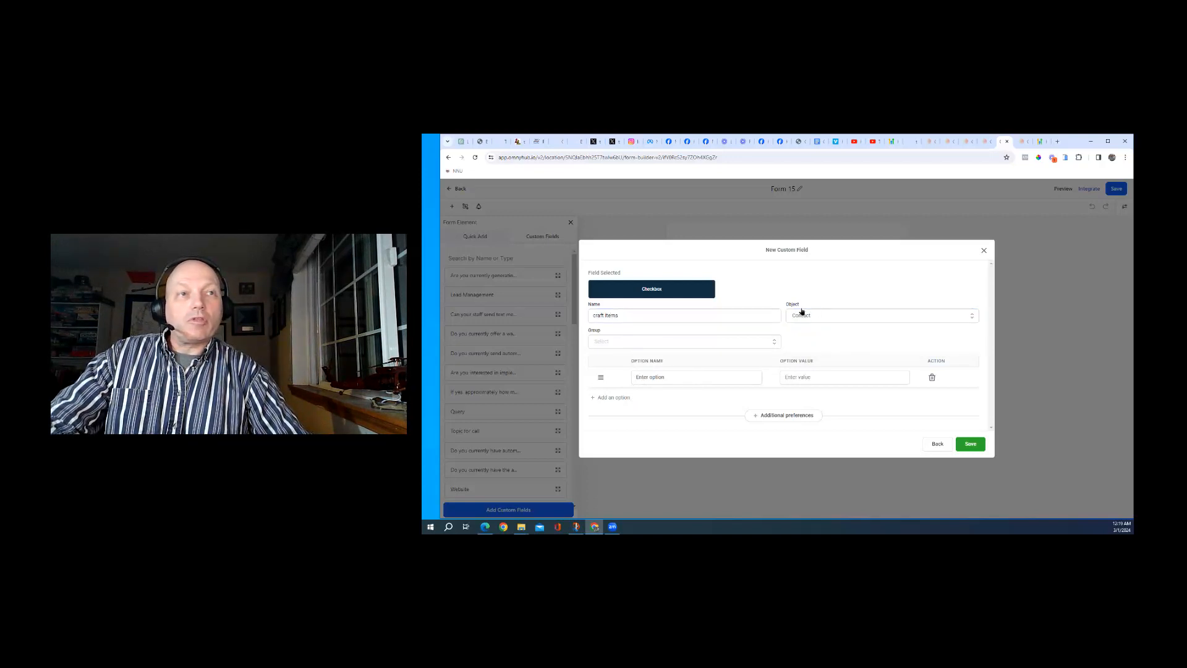
pyautogui.click(666, 343)
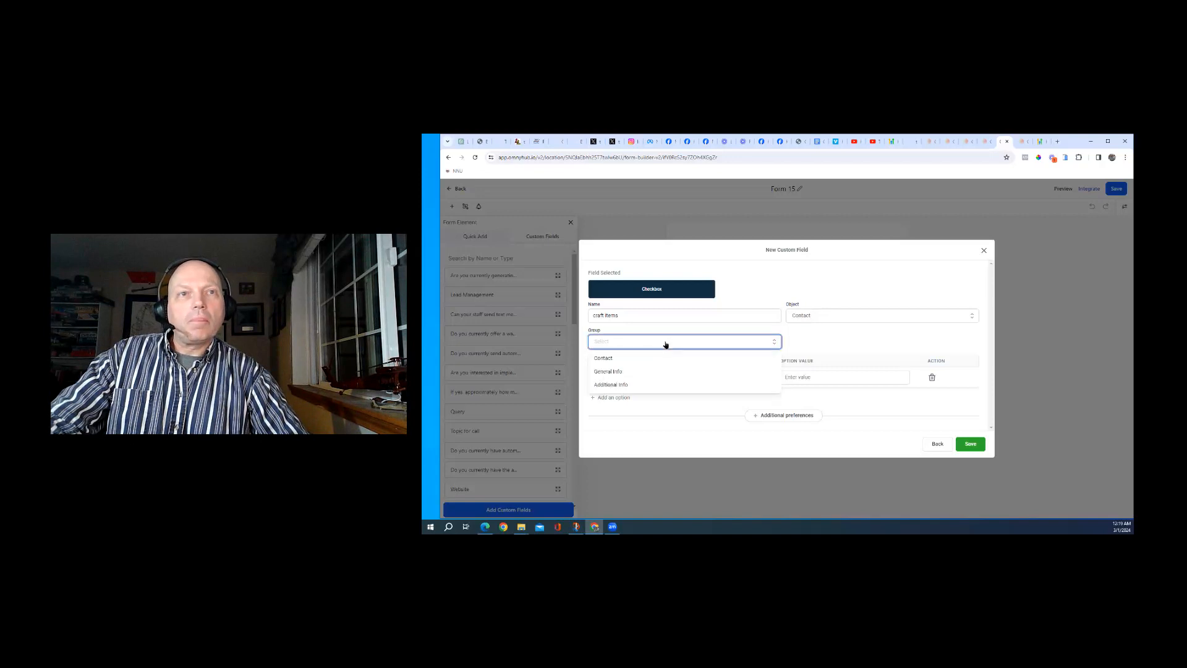
pyautogui.click(624, 388)
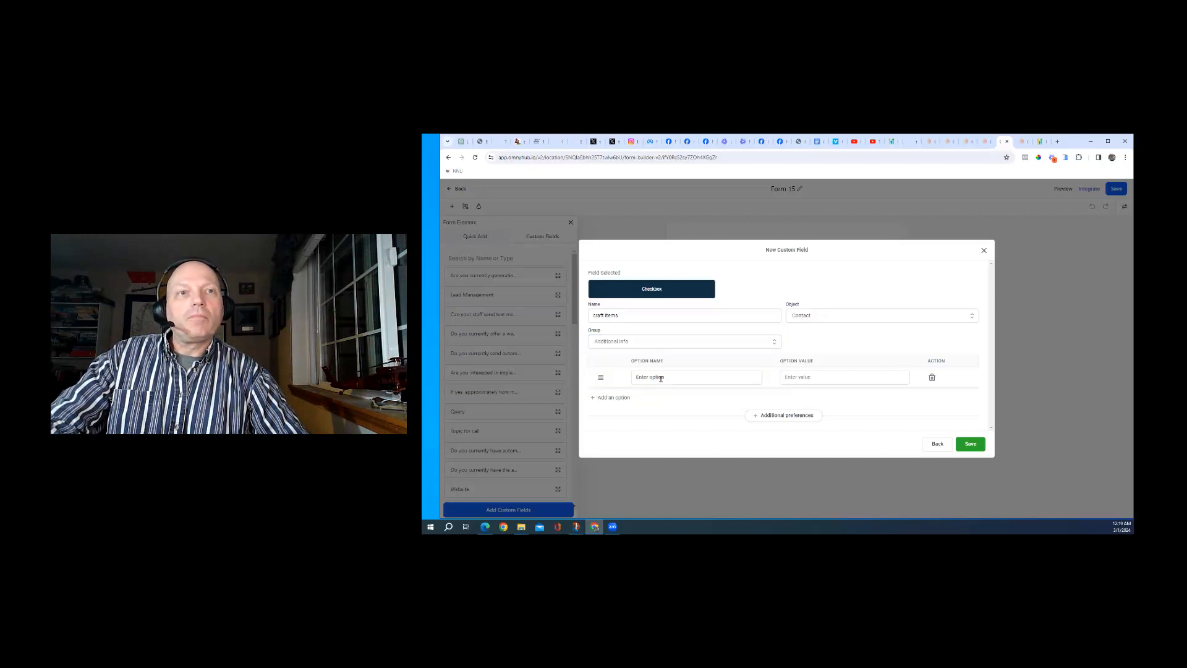
# Enter the checkbox options sewing machine, rotary cutter and pencil, and close the custom field without saving it
pyautogui.click(660, 379)
pyautogui.write('sw')
pyautogui.press('BackSpace')
pyautogui.write('ewing machin')
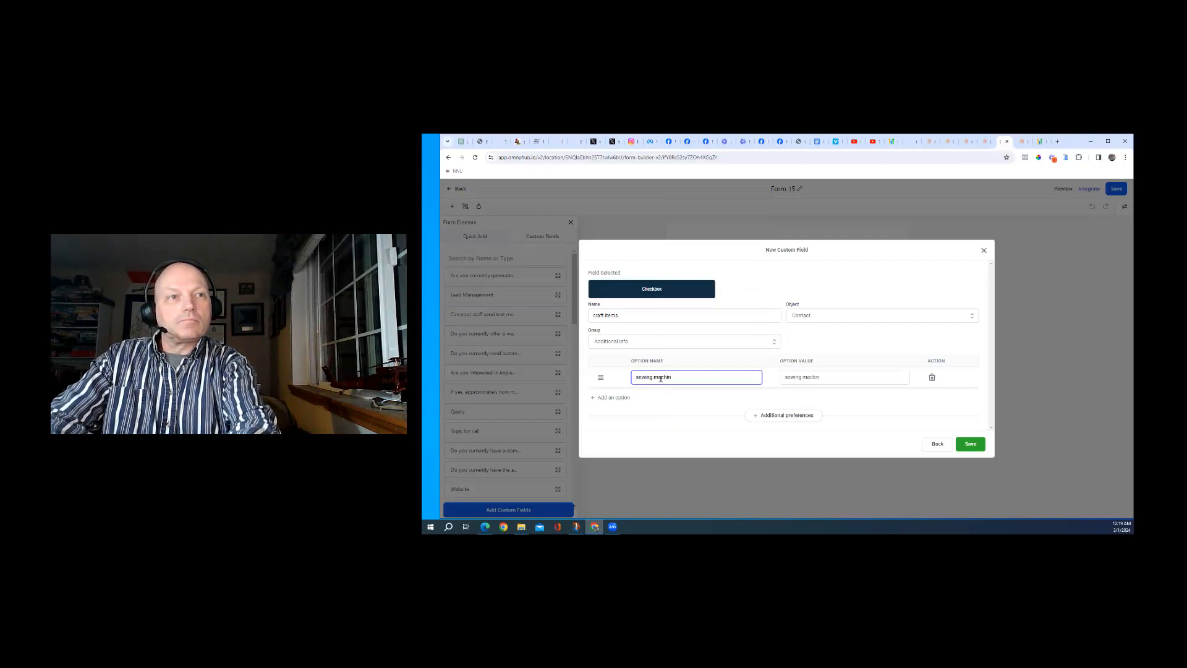
pyautogui.click(606, 399)
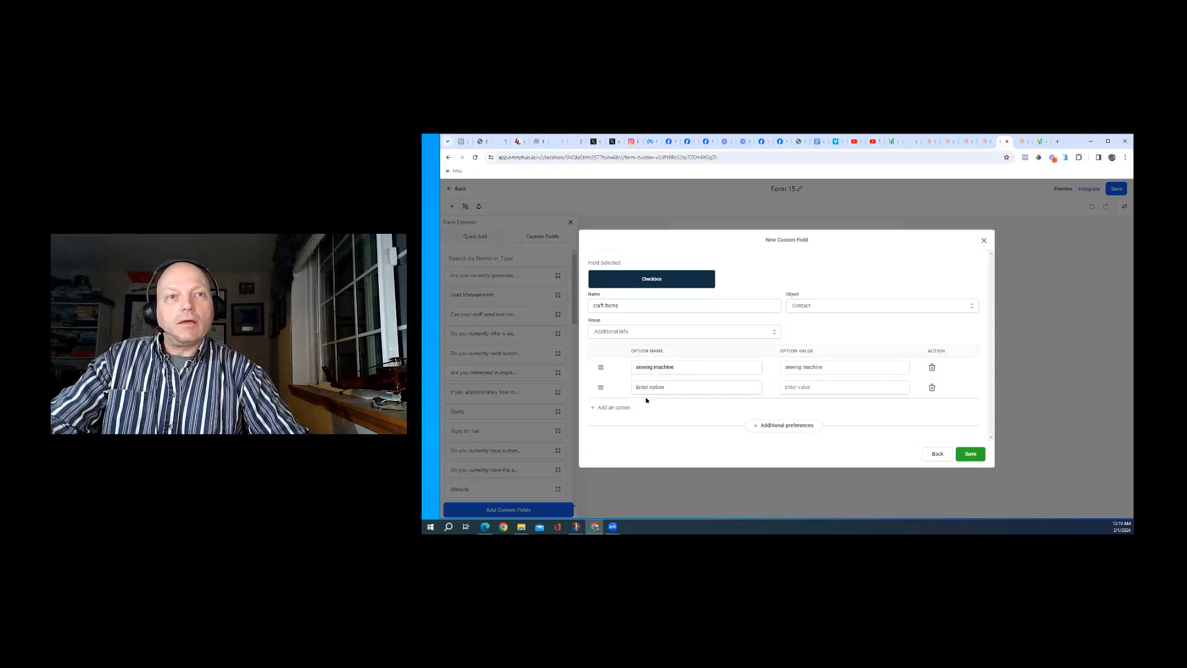
pyautogui.click(669, 384)
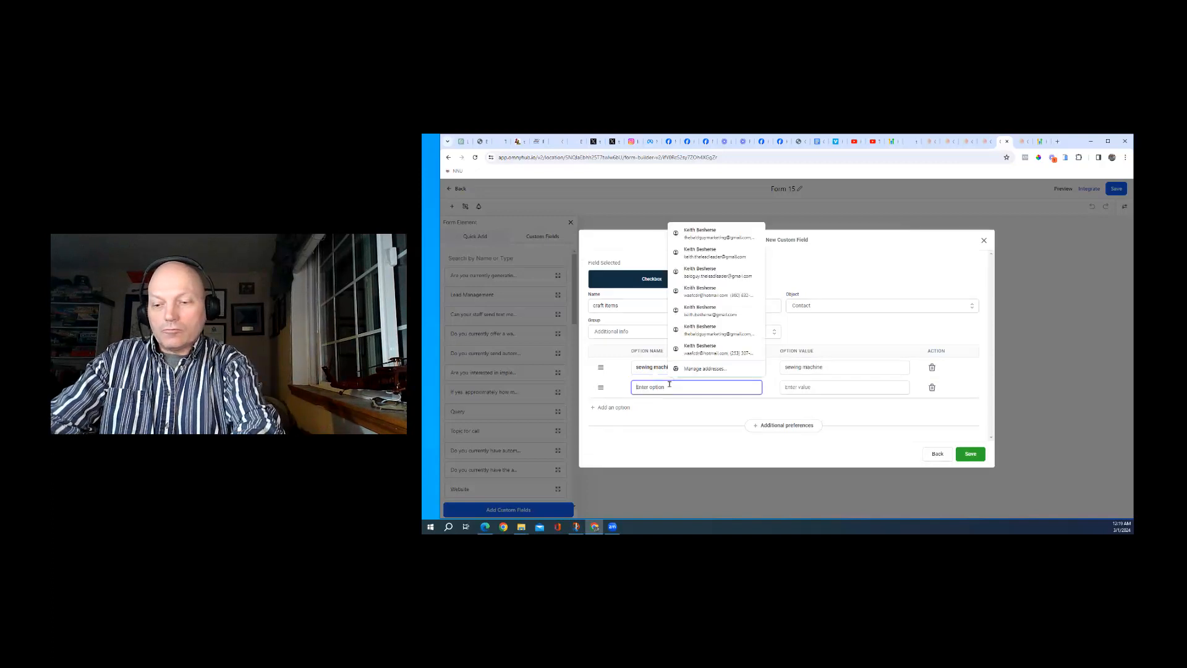
pyautogui.write('rotary cutter')
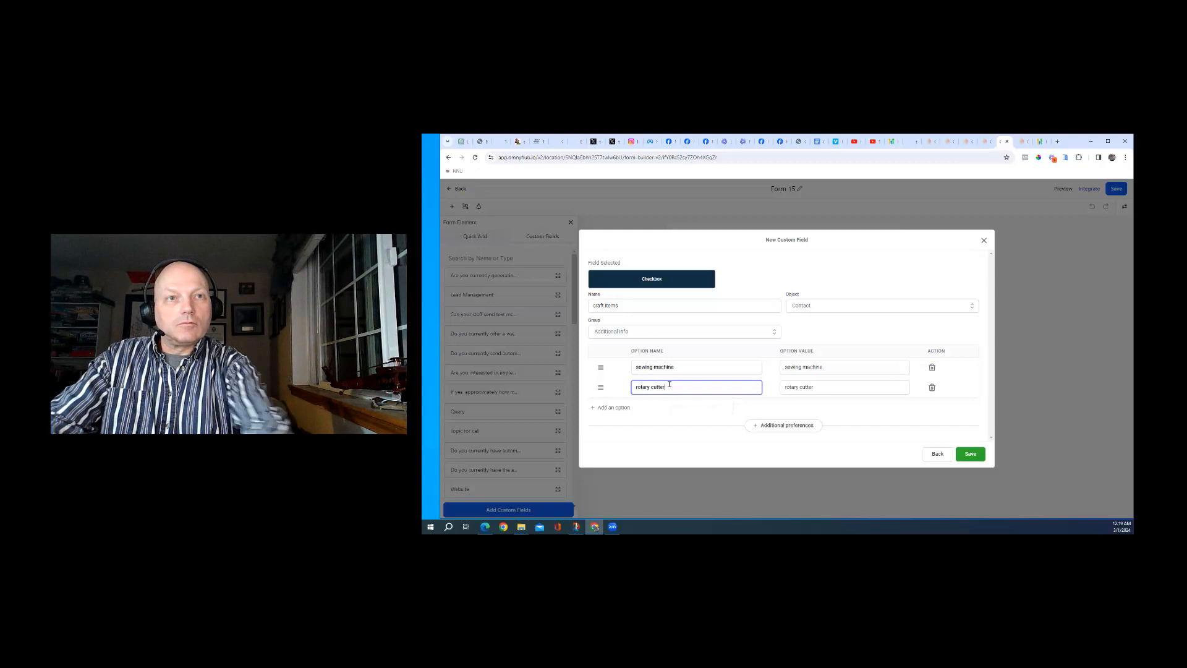
pyautogui.click(610, 408)
pyautogui.click(675, 397)
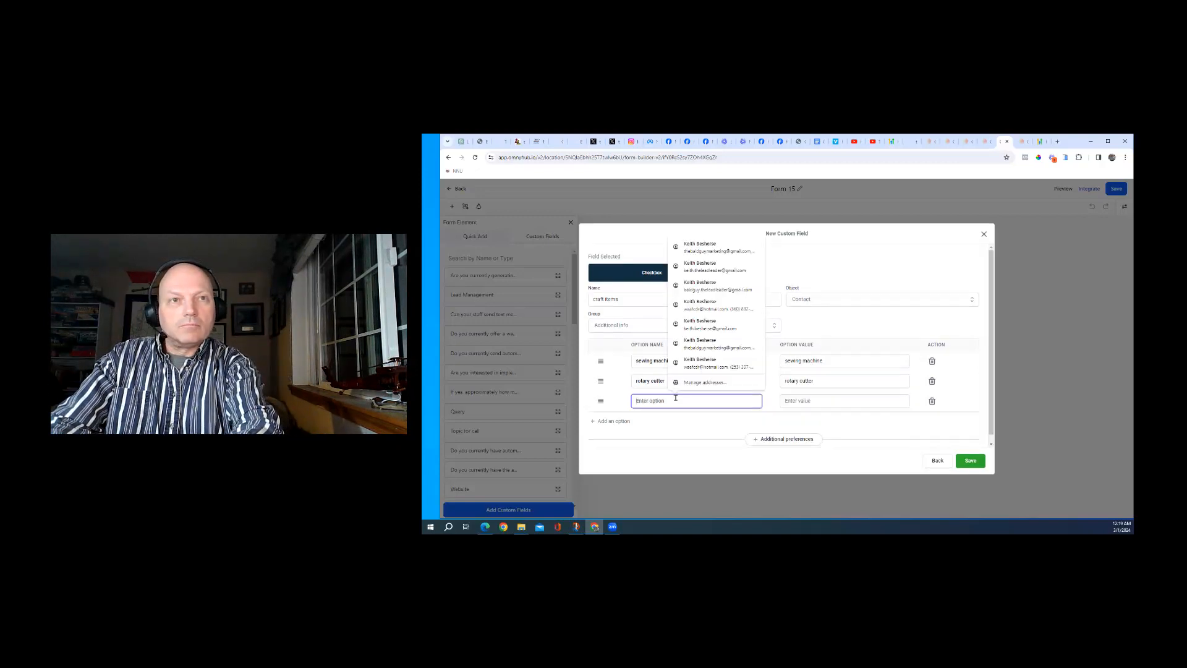
pyautogui.write('siz')
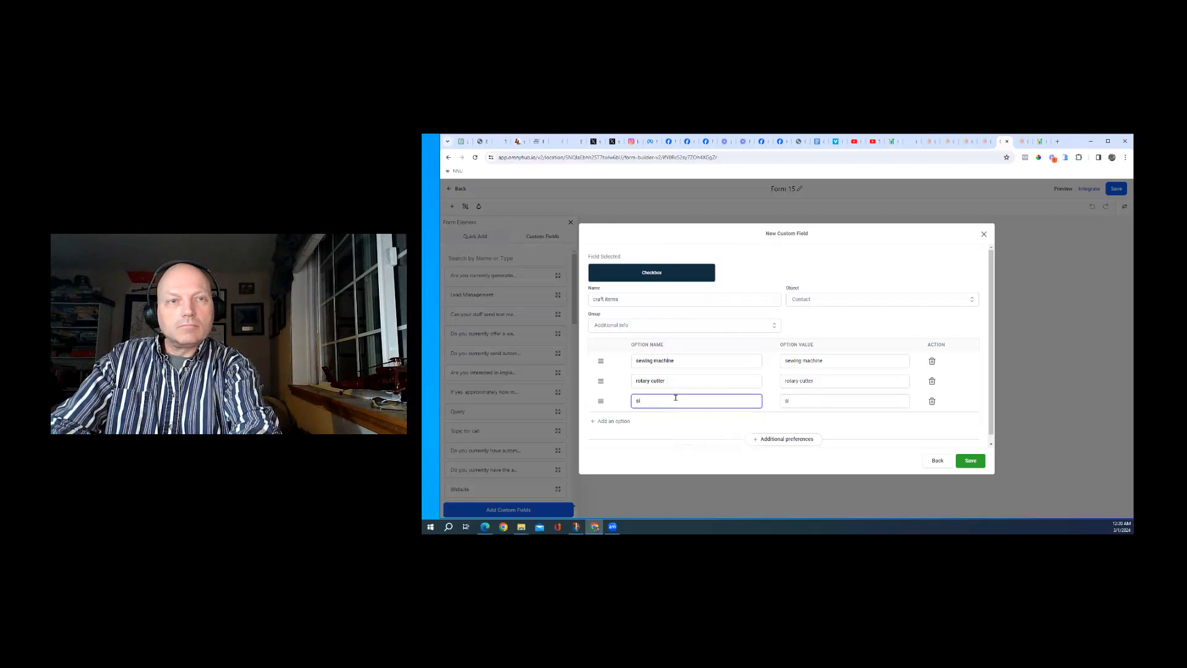
pyautogui.press('BackSpace')
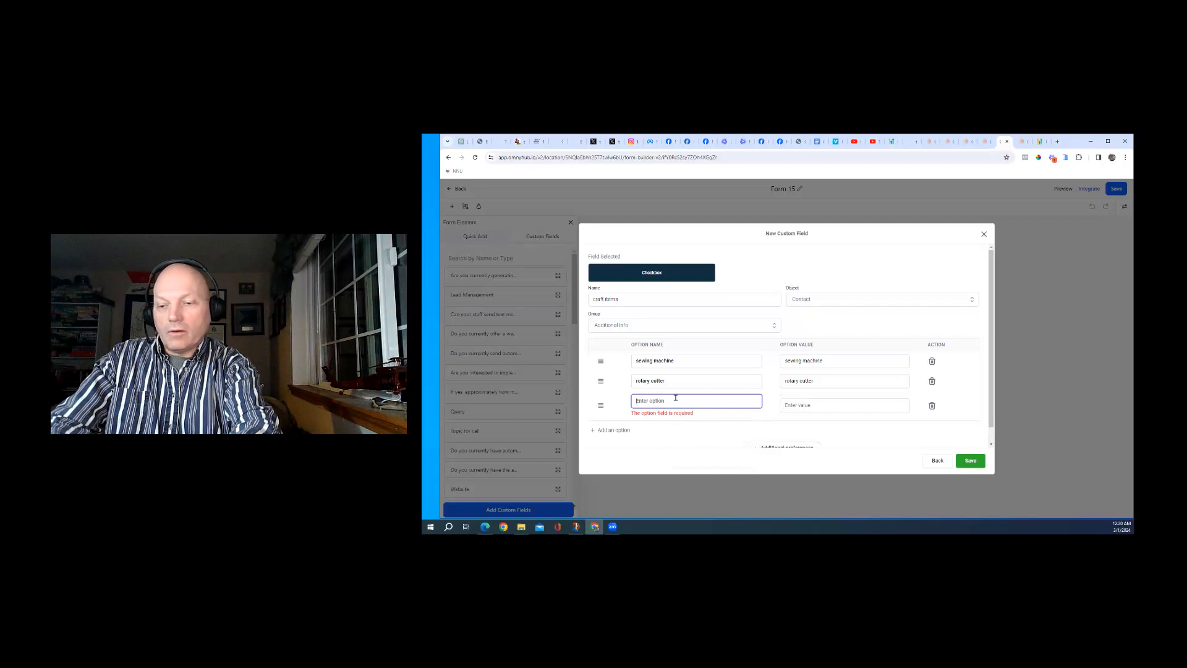
pyautogui.write('pencil')
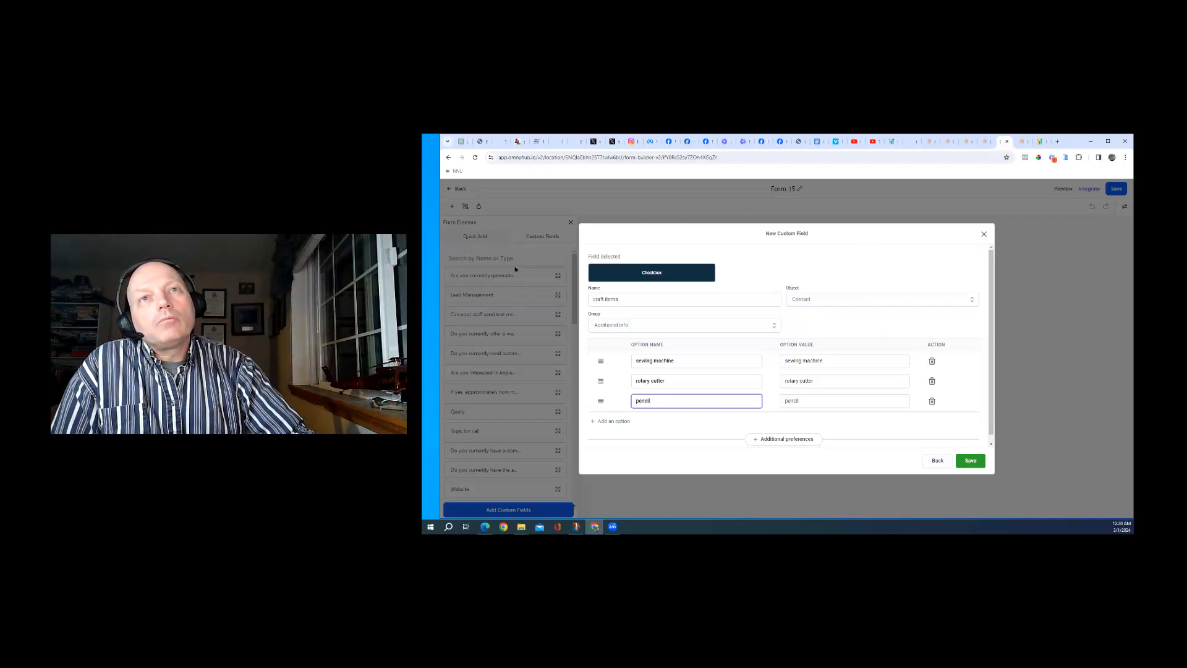
pyautogui.click(984, 233)
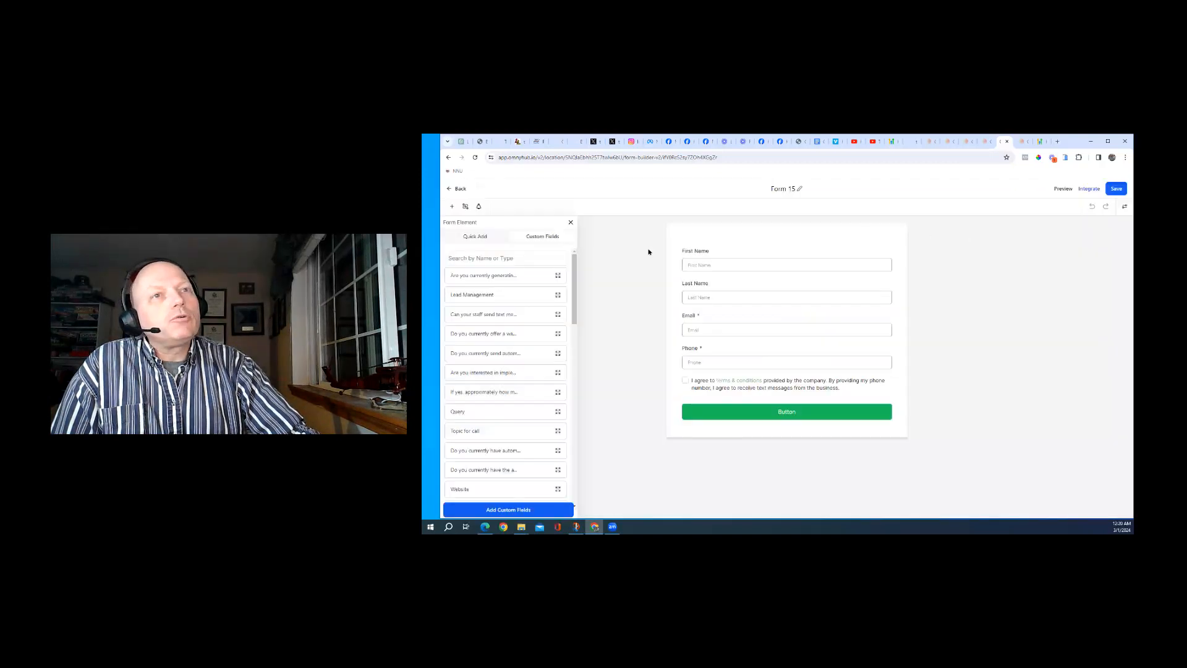
# Add the existing Lead Management, online booking and steady lead flow questions to the form, and leave the builder discarding the changes
pyautogui.moveTo(494, 294); pyautogui.dragTo(751, 406)
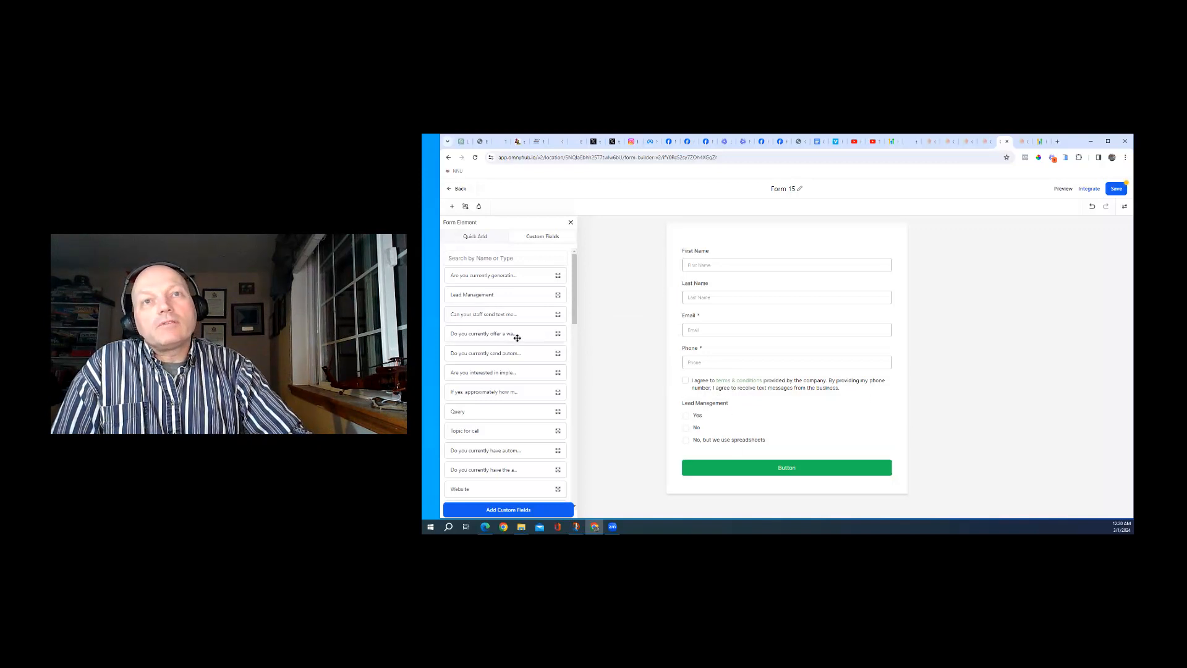
pyautogui.moveTo(514, 334); pyautogui.dragTo(748, 468)
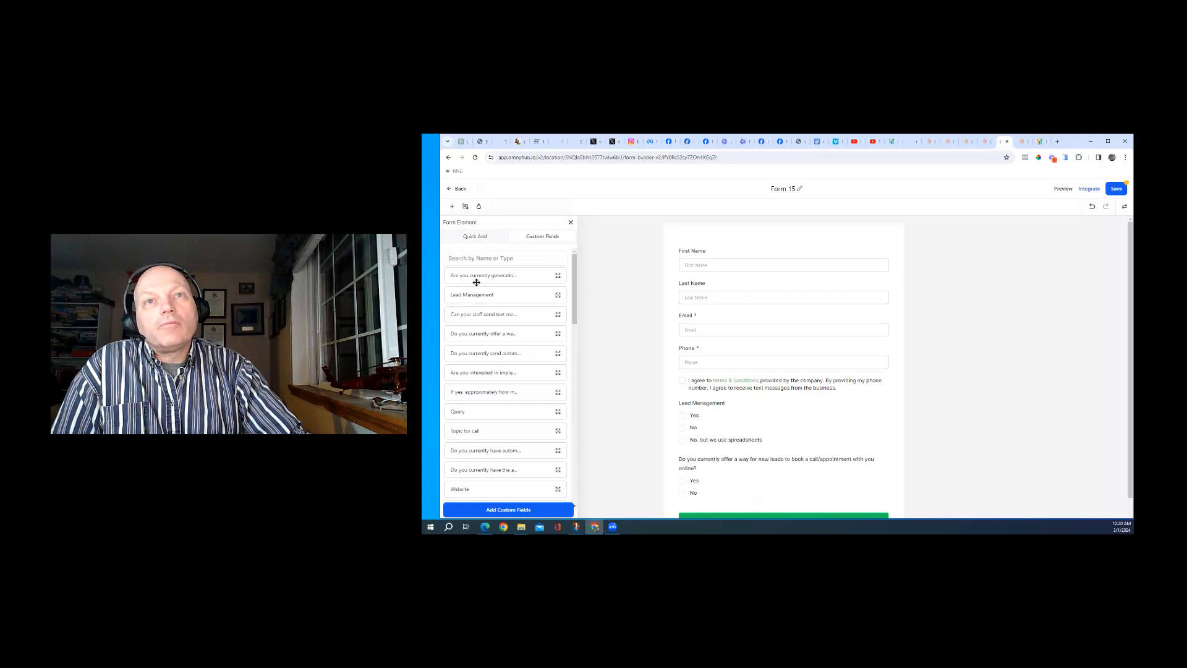
pyautogui.moveTo(477, 277); pyautogui.dragTo(733, 461)
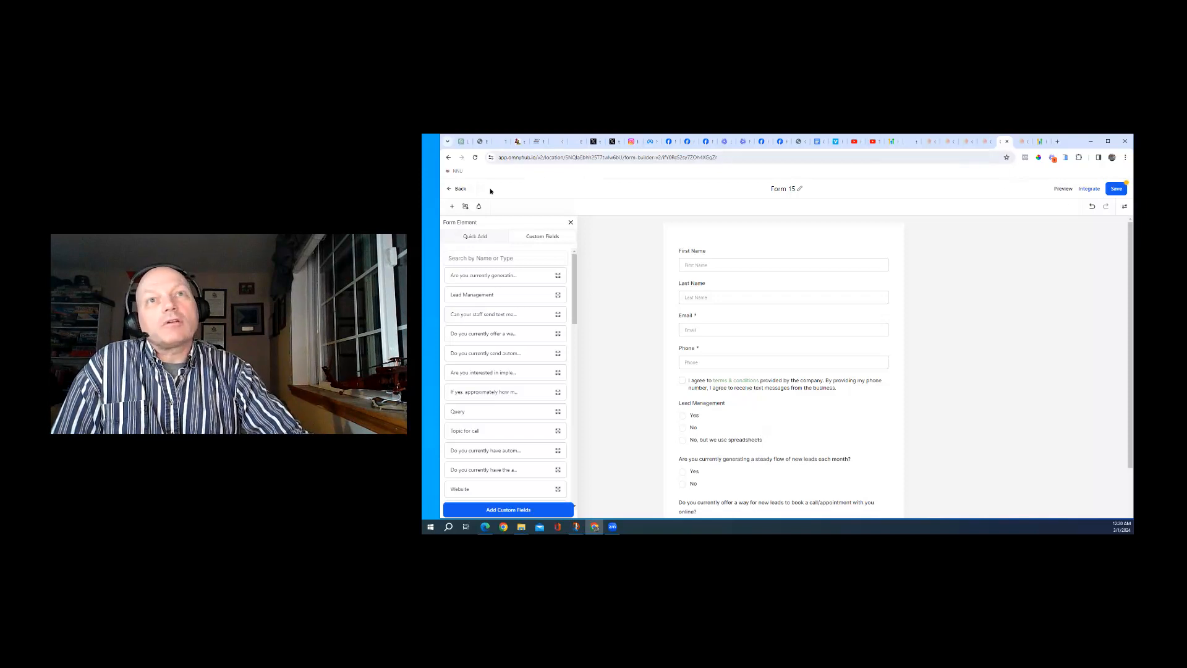
pyautogui.click(461, 190)
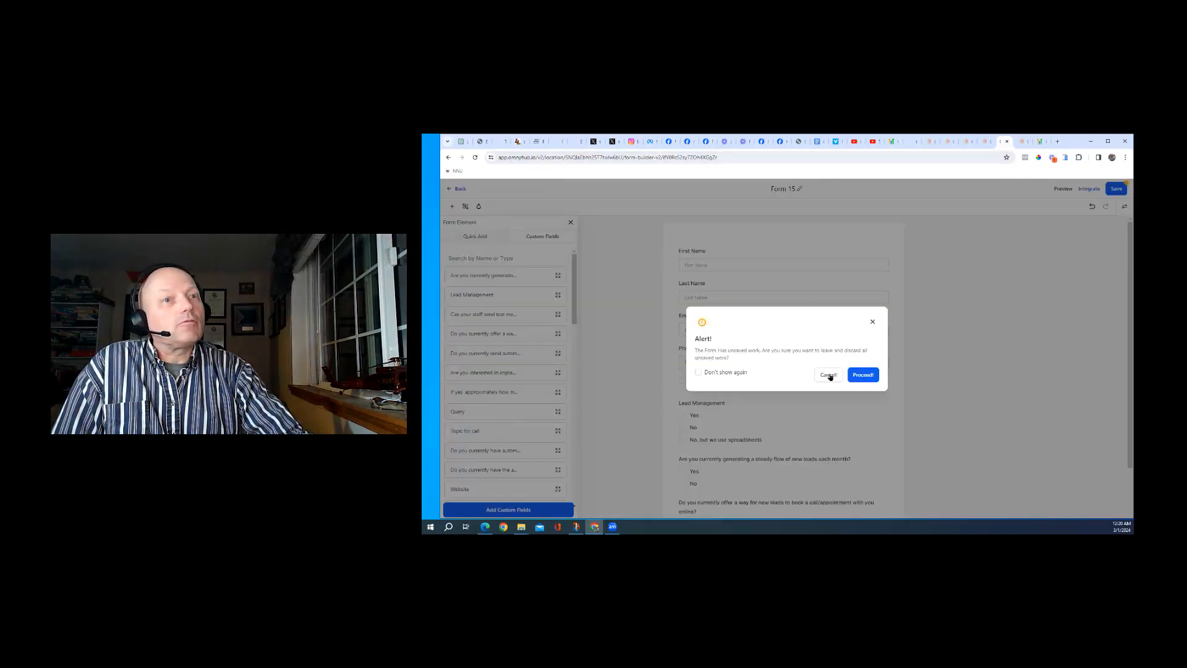
pyautogui.click(872, 377)
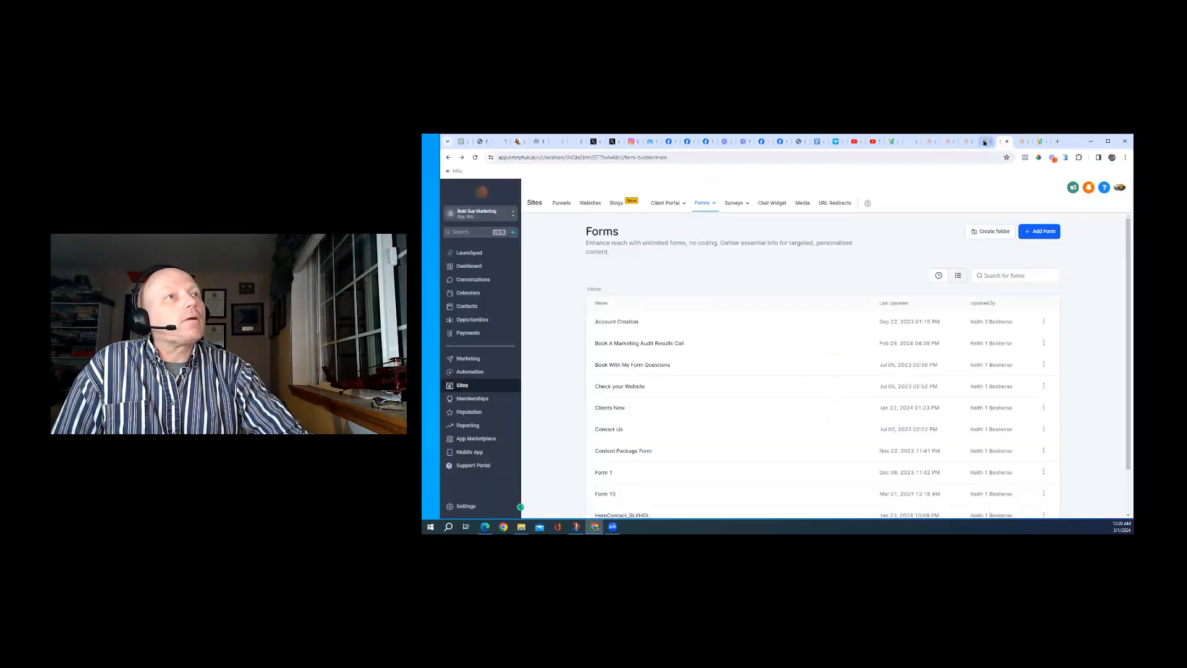
# Return to the calendar setup's browser tab, try the Clients Now form and set the booking form to Default
pyautogui.click(985, 142)
pyautogui.click(741, 295)
pyautogui.click(738, 378)
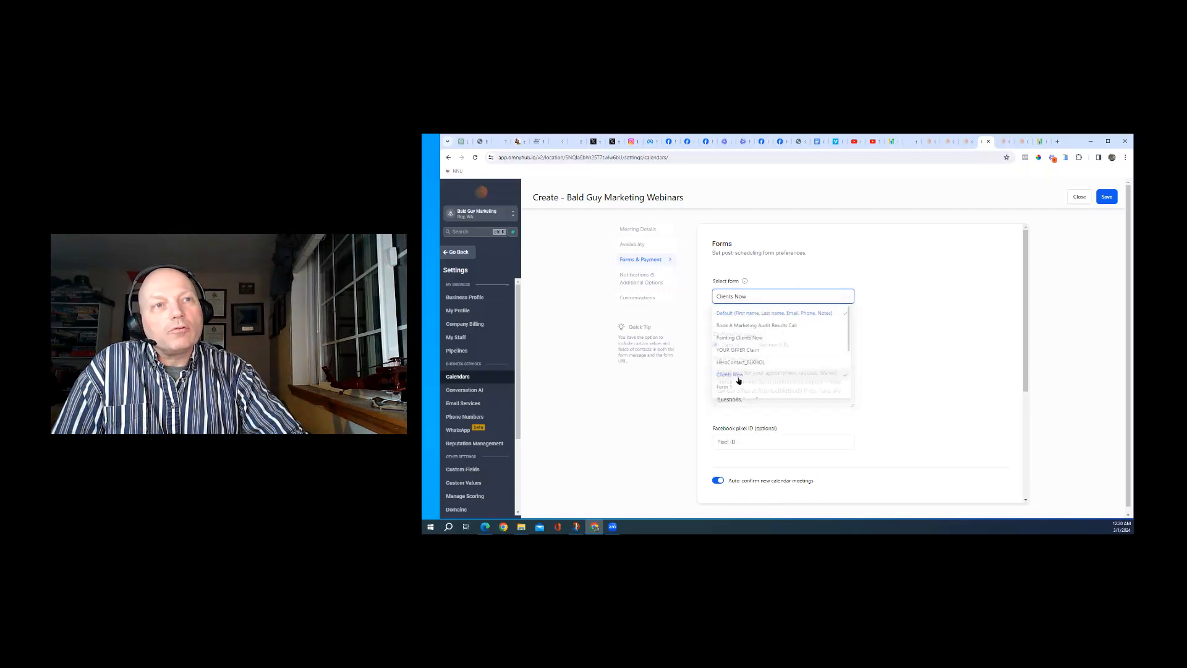
pyautogui.click(772, 297)
pyautogui.click(762, 315)
pyautogui.scroll(-3, 878, 323)
pyautogui.scroll(2, 865, 321)
pyautogui.click(777, 308)
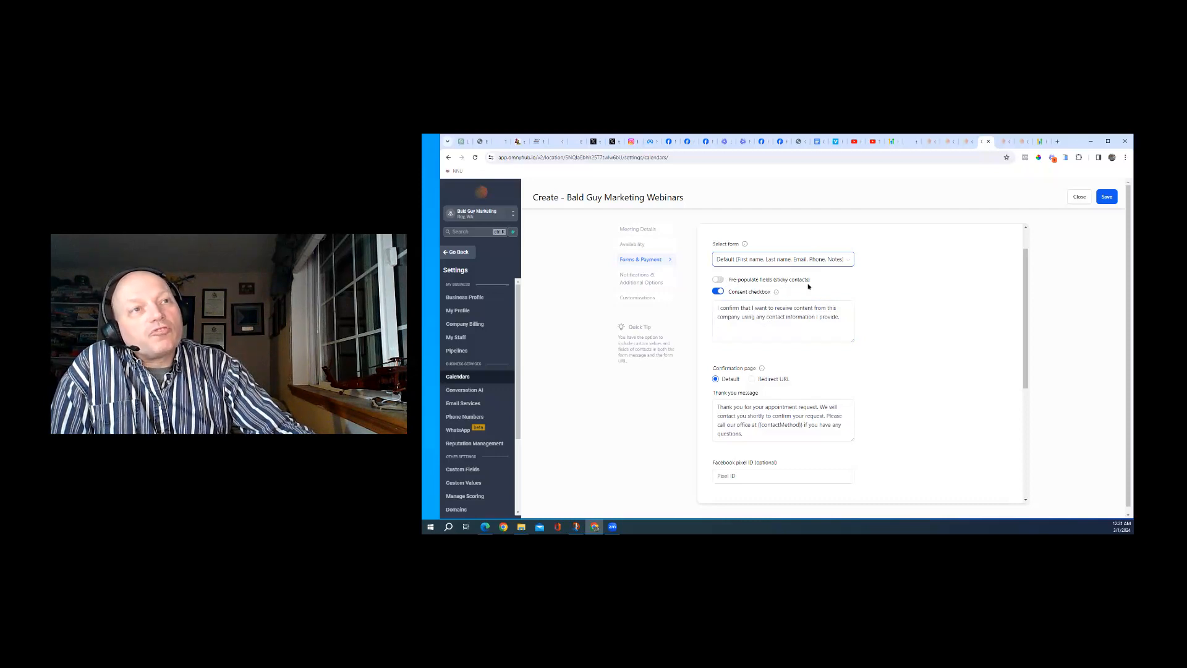
# Examine the sticky contacts option and the thank-you message with its contactMethod placeholder on the confirmation page
pyautogui.moveTo(807, 280); pyautogui.dragTo(730, 283)
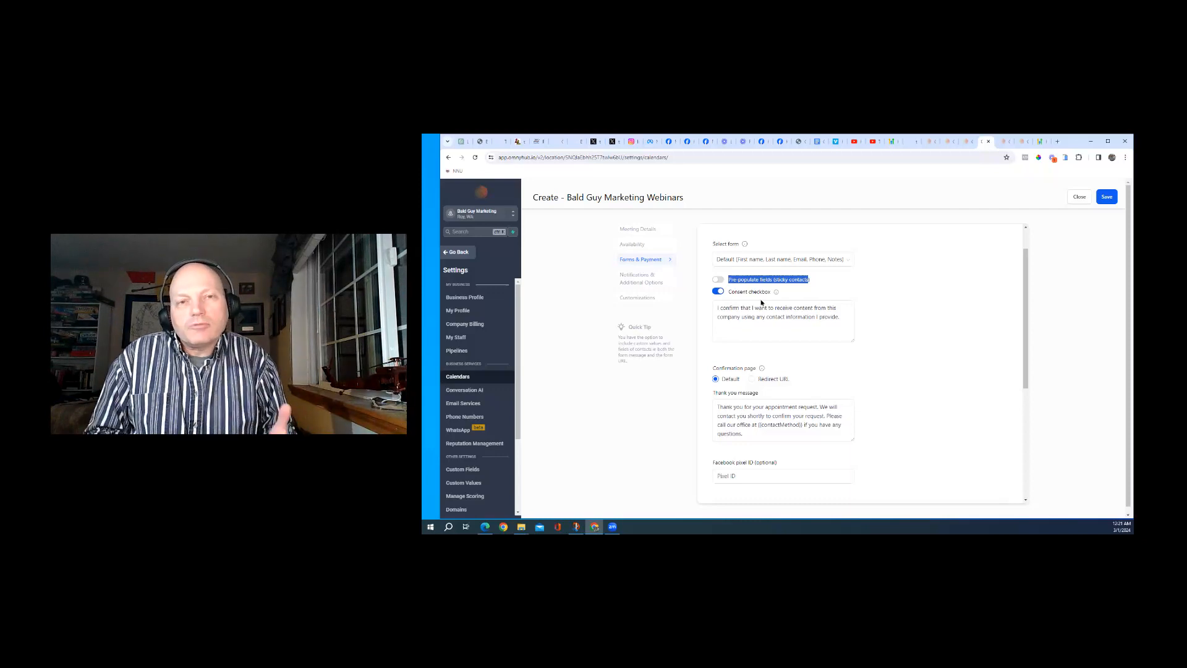
pyautogui.scroll(-3, 772, 333)
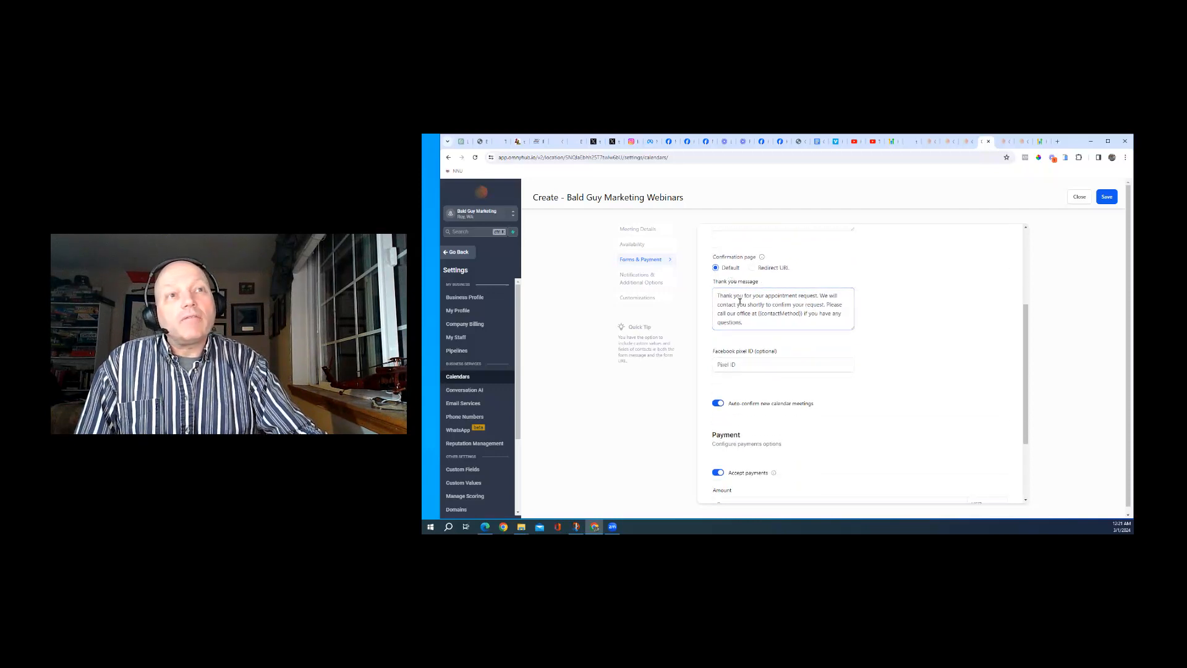
pyautogui.moveTo(726, 295); pyautogui.dragTo(778, 327)
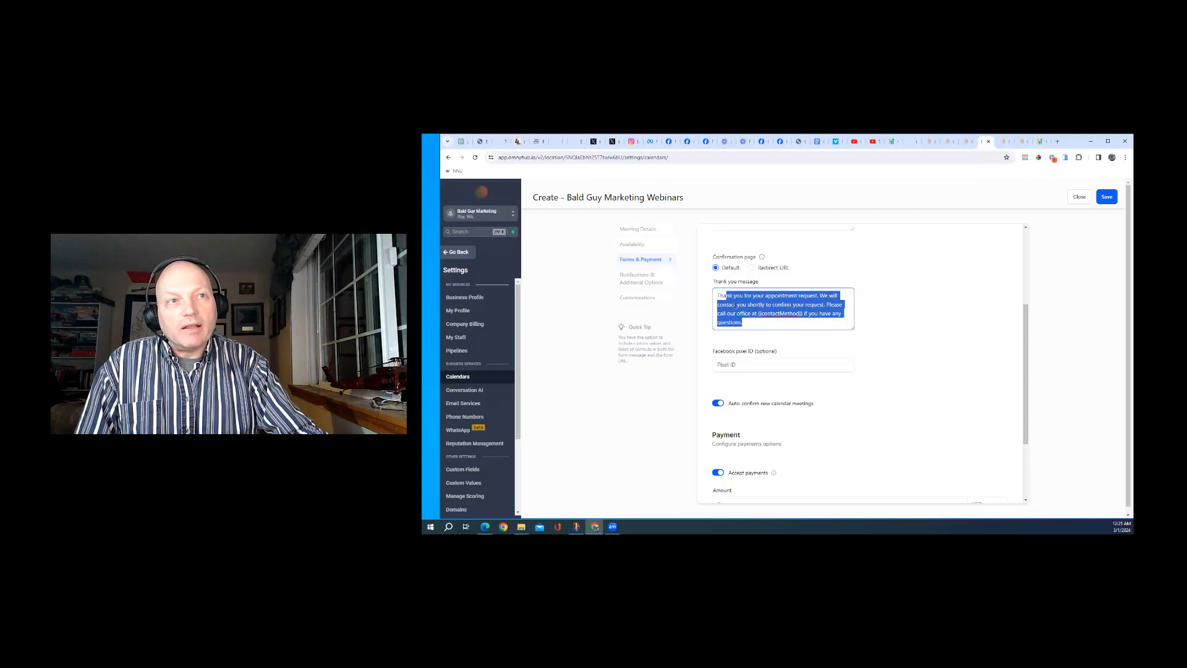
pyautogui.click(759, 313)
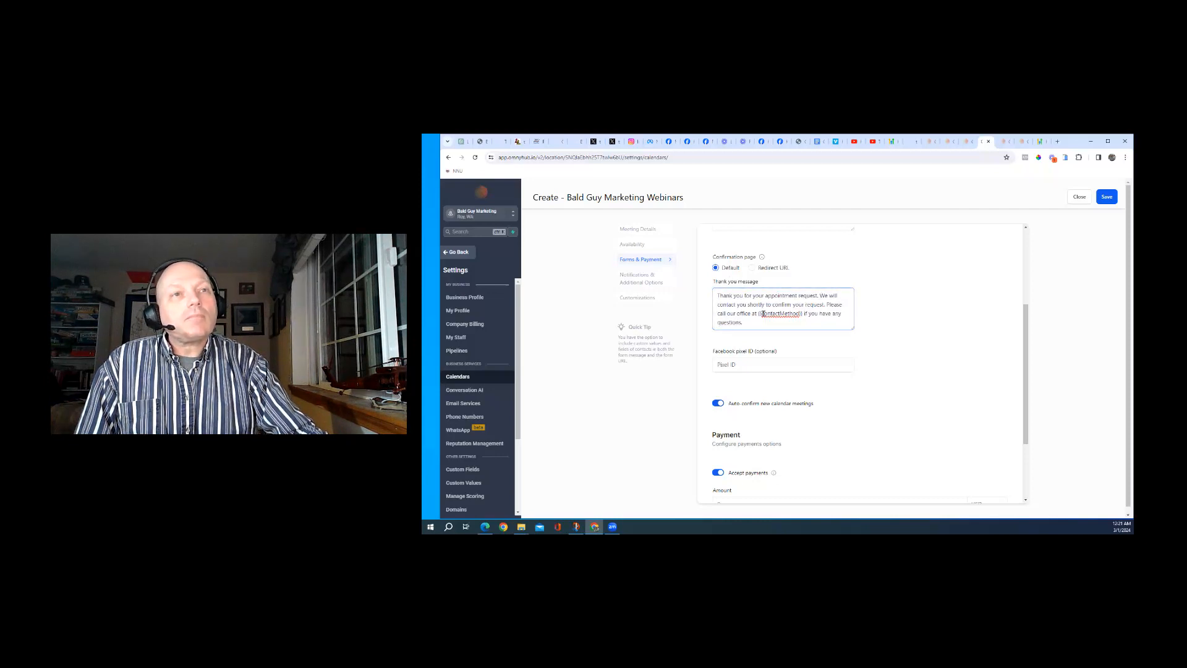
pyautogui.moveTo(759, 314); pyautogui.dragTo(802, 314)
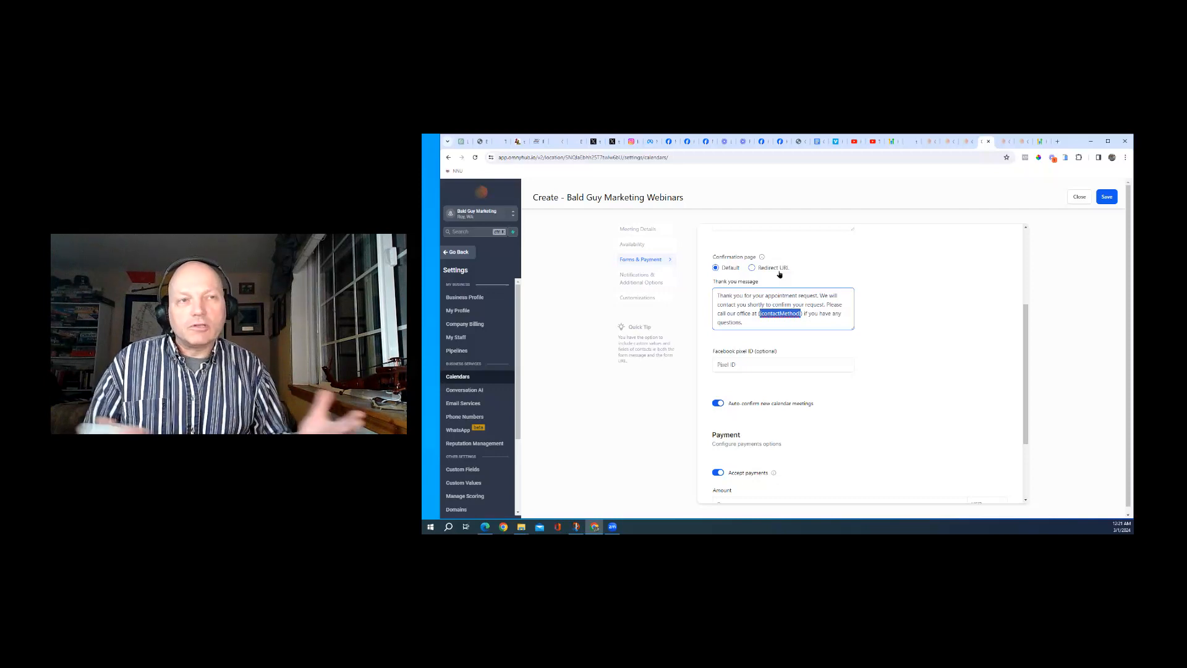
# Check the auto-confirm and payment options, and save the calendar's Forms & Payment settings
pyautogui.scroll(-3, 773, 276)
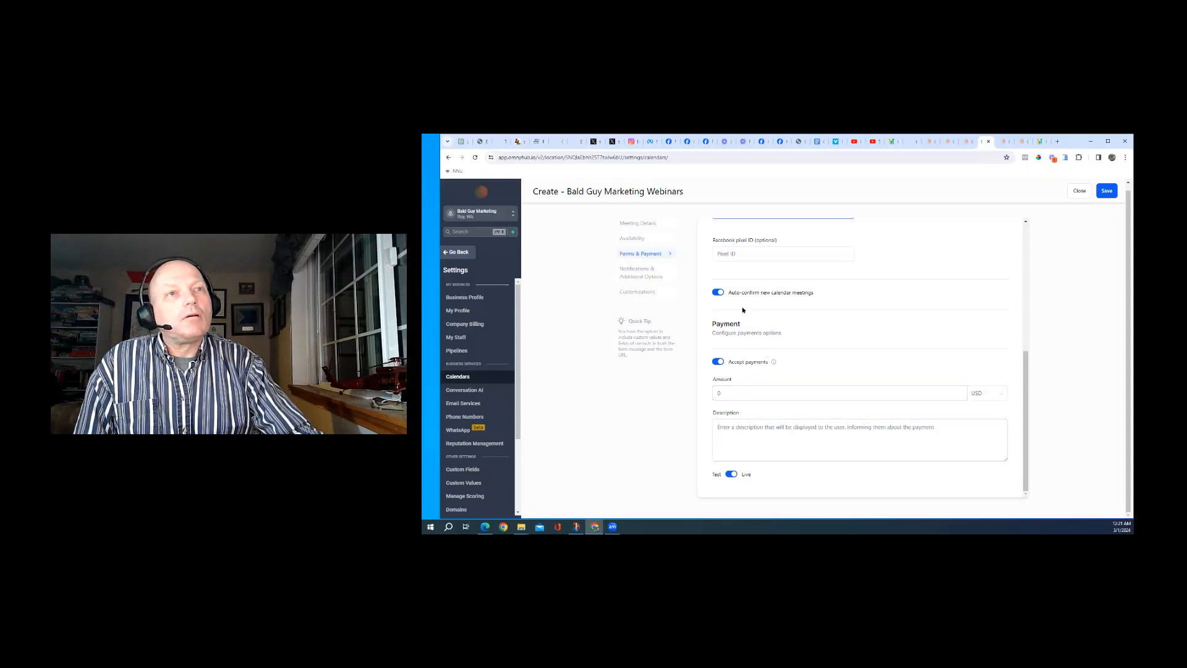
pyautogui.scroll(1, 756, 387)
pyautogui.scroll(-1, 759, 389)
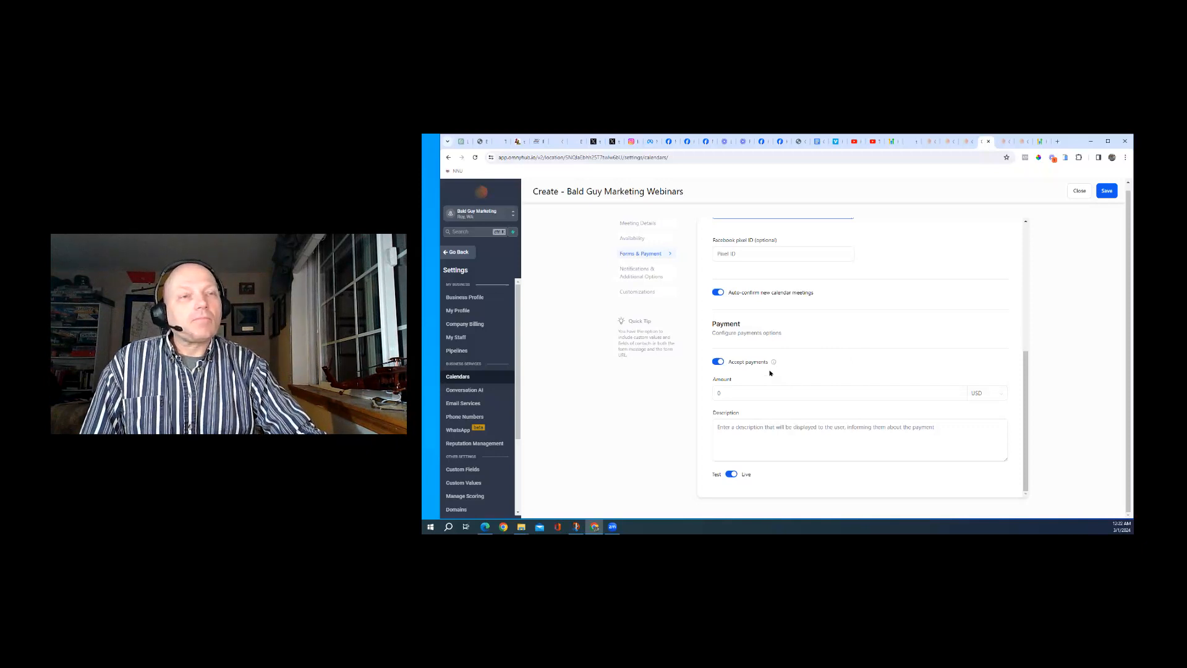
pyautogui.click(722, 427)
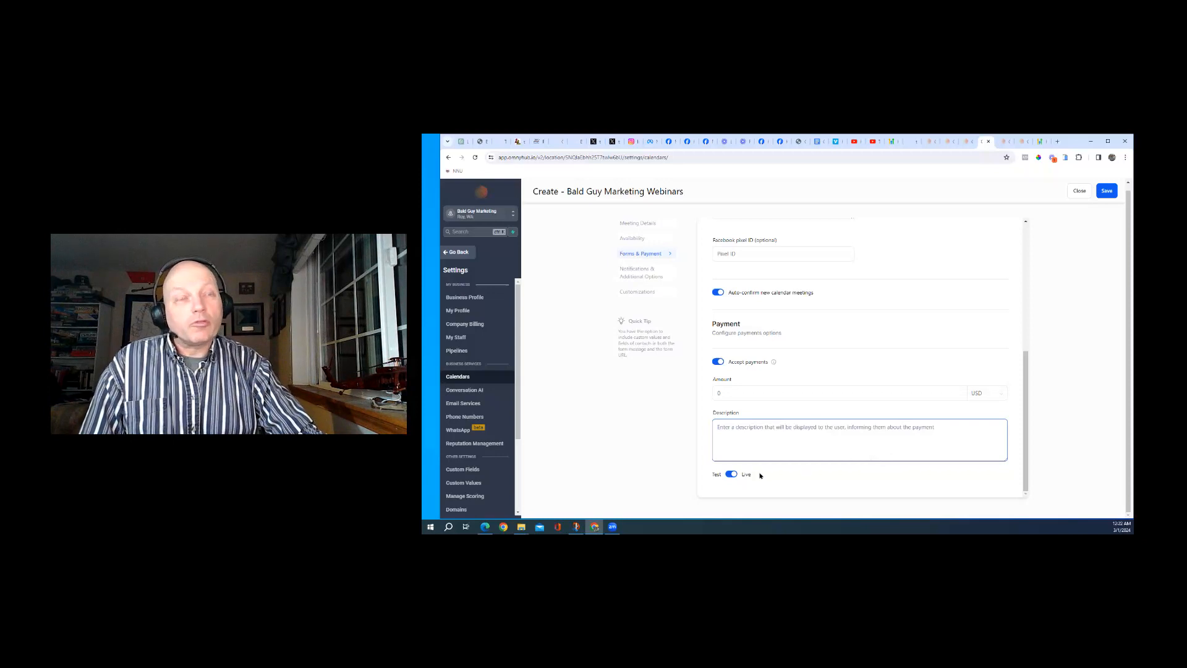
pyautogui.click(1107, 191)
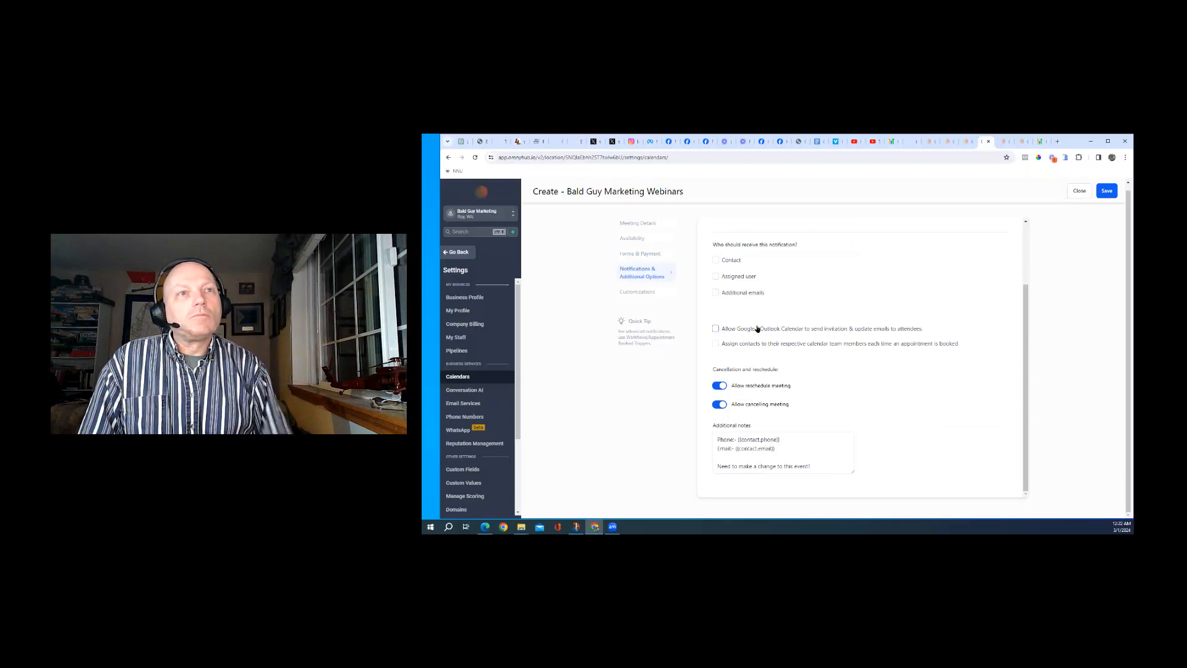
# Examine the calendar's notification types, recipients, Google/Outlook invitation option, cancellation and reschedule settings, and additional notes
pyautogui.scroll(3, 757, 329)
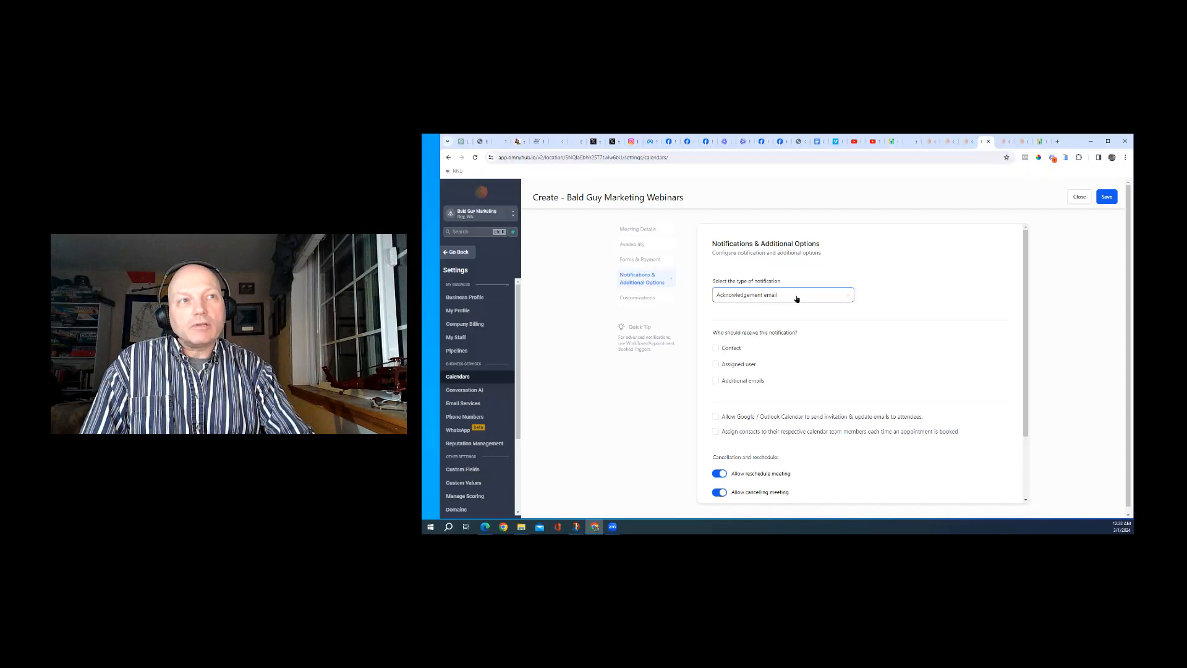
pyautogui.click(845, 298)
pyautogui.click(888, 281)
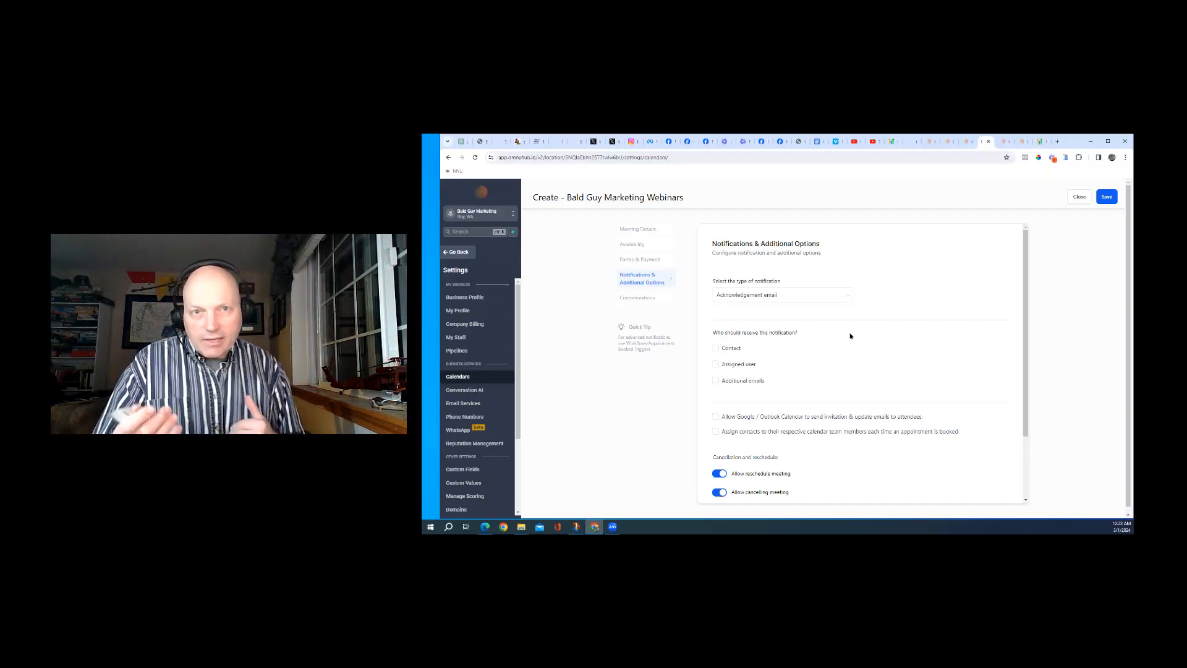
pyautogui.scroll(-2, 843, 340)
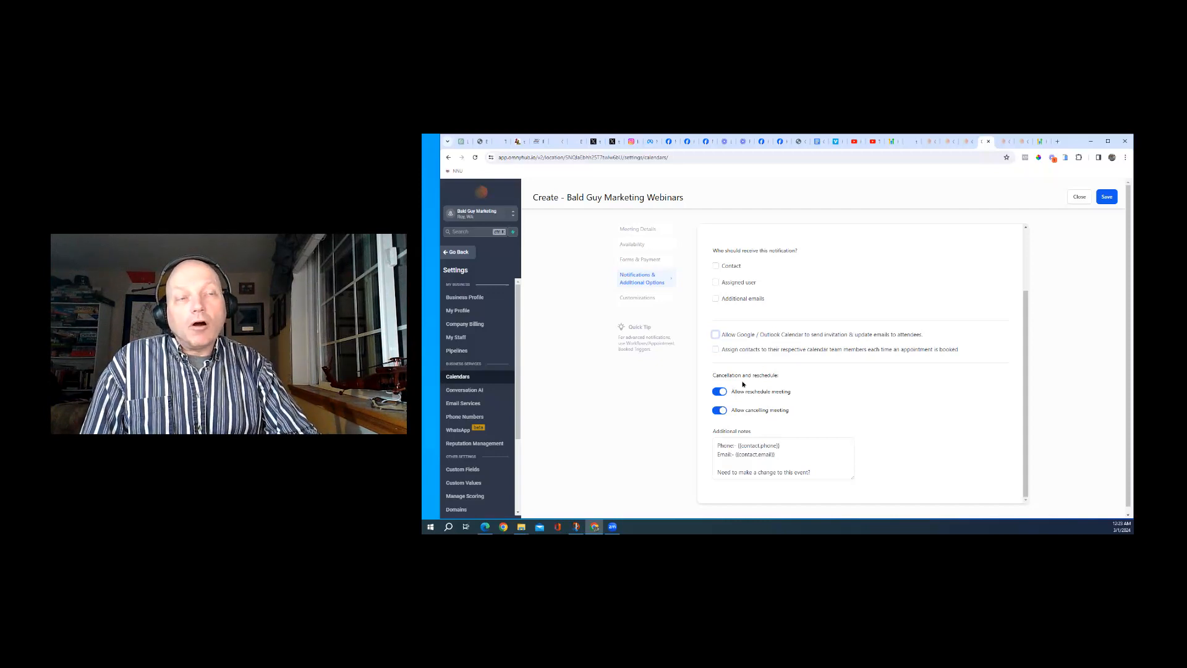
pyautogui.scroll(-2, 789, 446)
pyautogui.scroll(2, 798, 452)
pyautogui.scroll(-2, 773, 447)
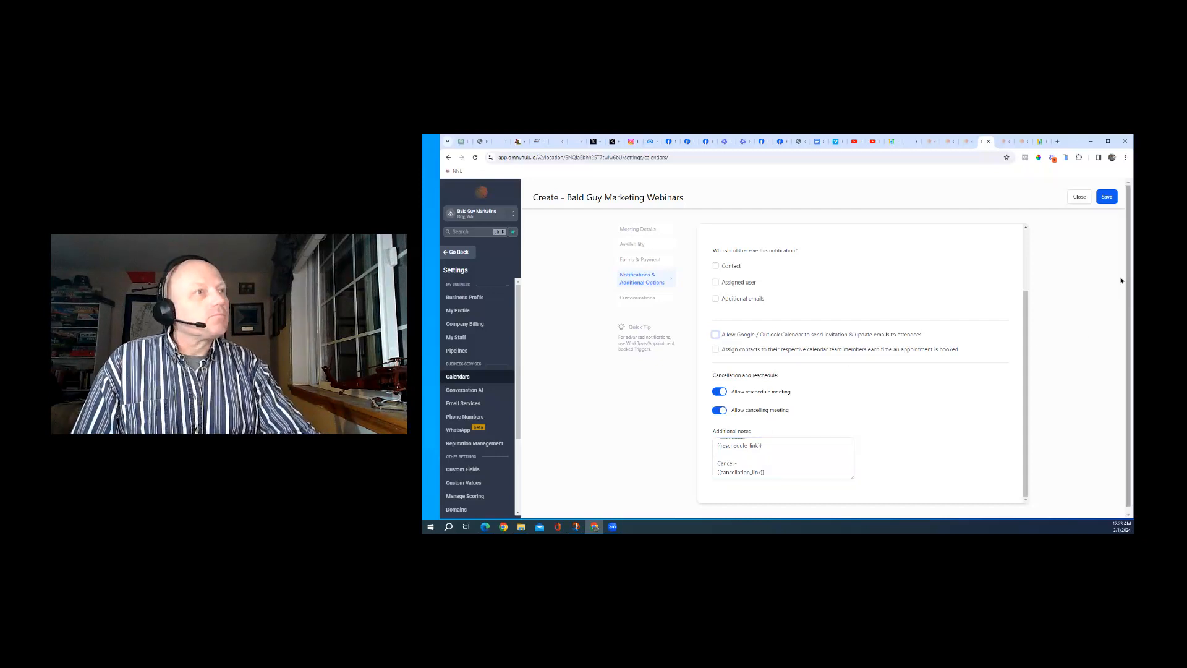
# Save the notification settings, and examine the cover image, widget style, colours, button text, custom code and seats-per-slot options under Customizations
pyautogui.click(1107, 197)
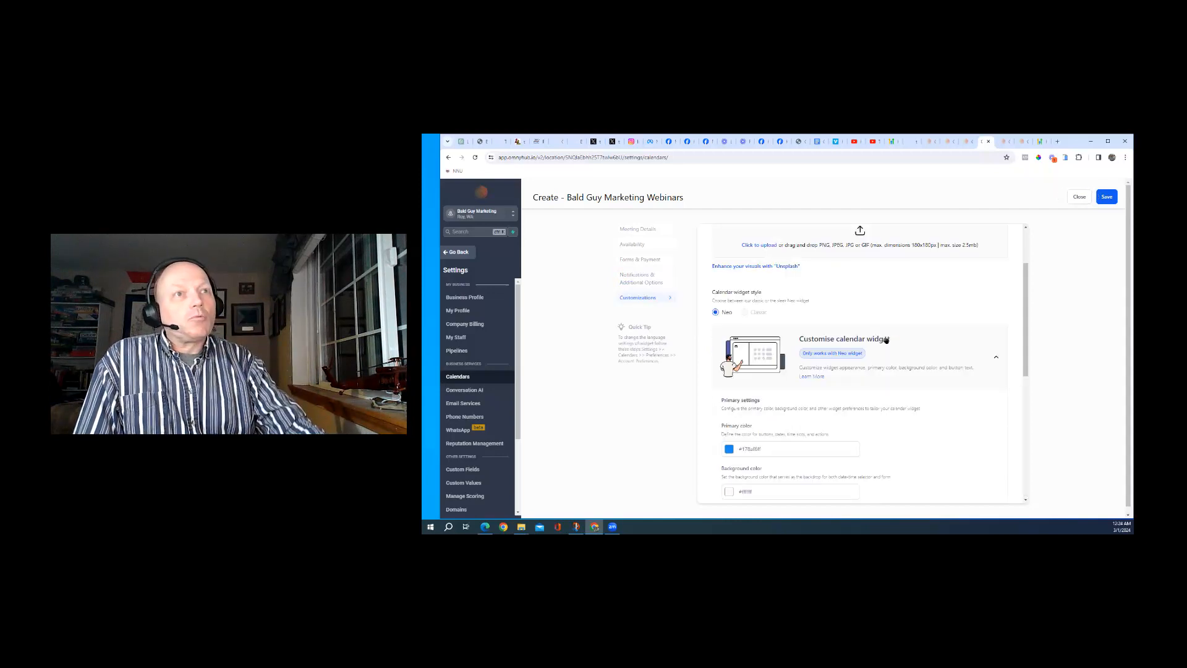
pyautogui.scroll(2, 886, 339)
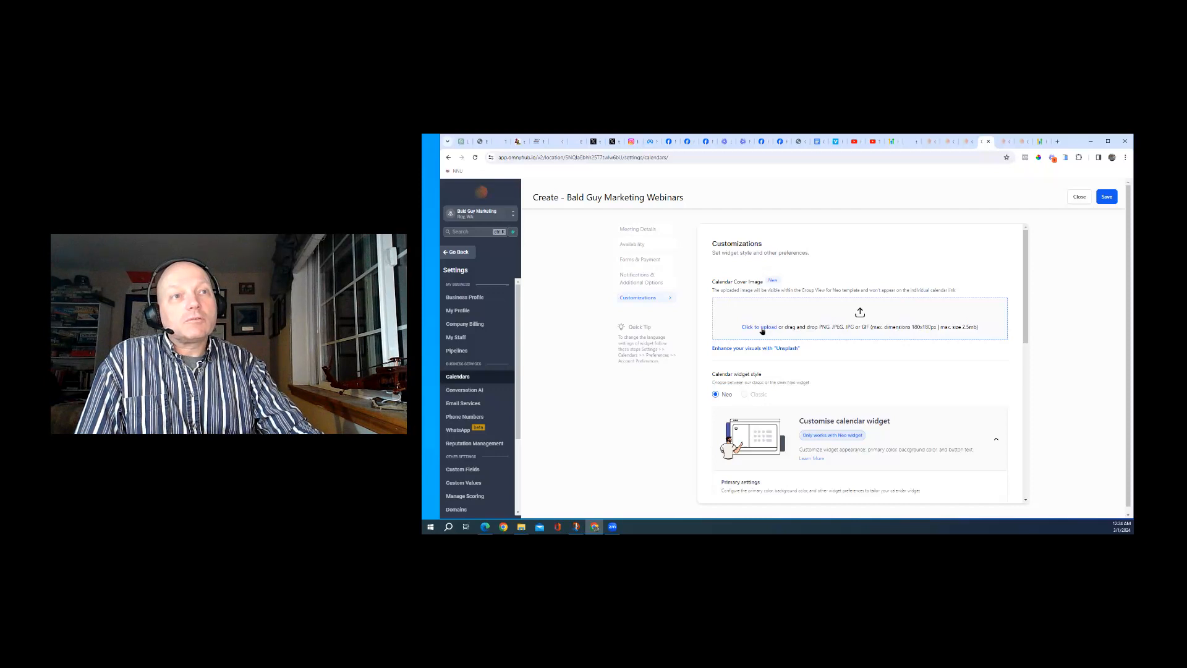
pyautogui.scroll(-3, 754, 386)
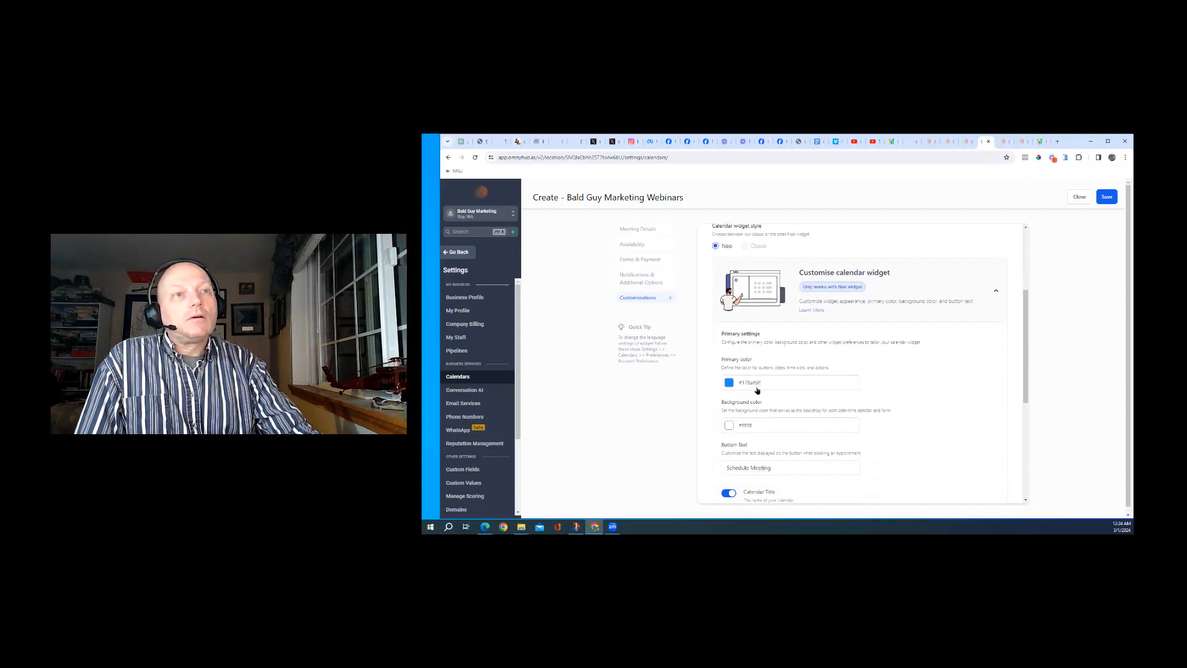
pyautogui.scroll(-2, 756, 297)
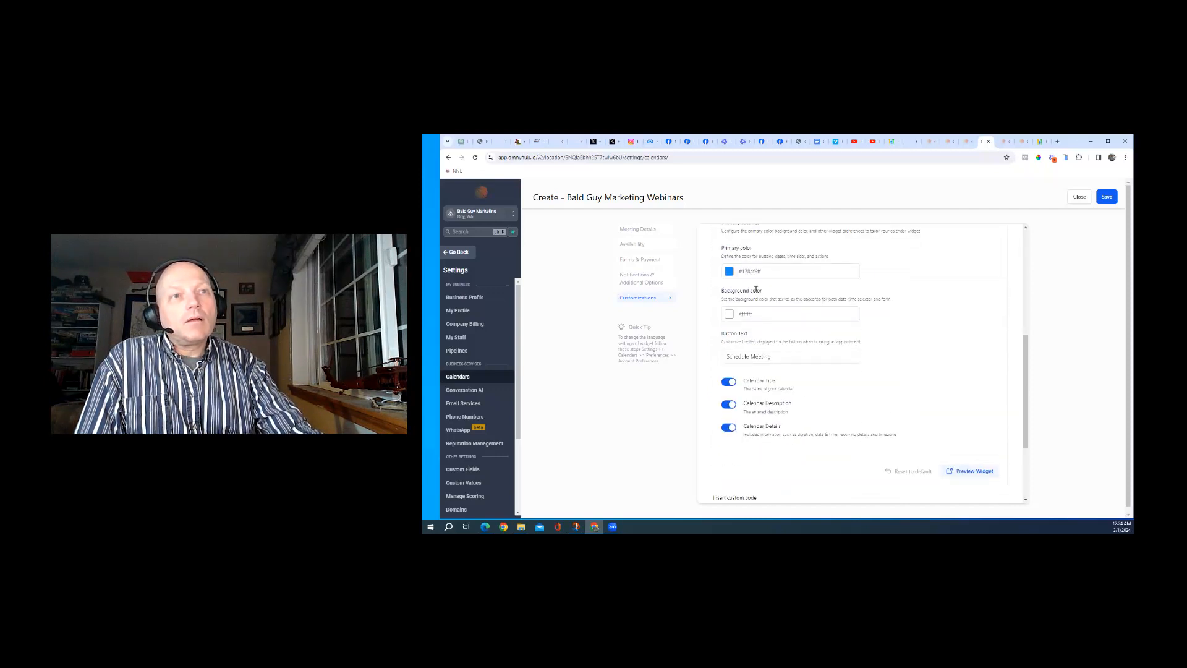
pyautogui.moveTo(767, 355); pyautogui.dragTo(724, 358)
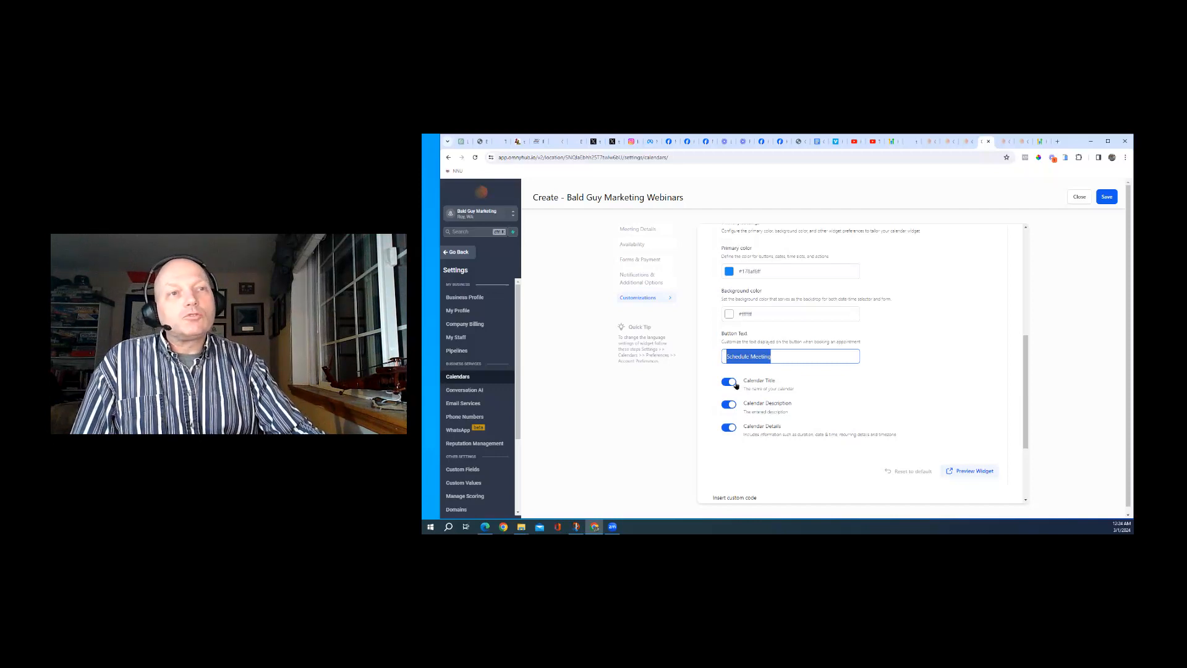
pyautogui.scroll(4, 766, 392)
pyautogui.scroll(-5, 772, 396)
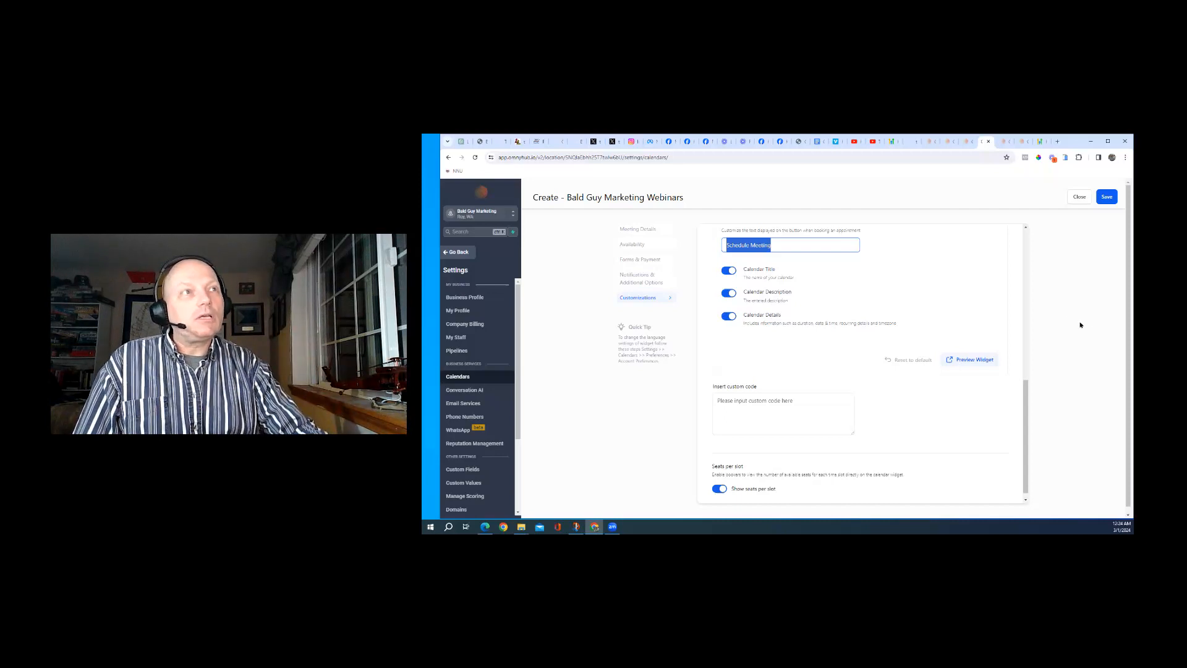
# Preview the booking widget, and check its webinar details and the available slots for March, April and May 2024
pyautogui.click(955, 361)
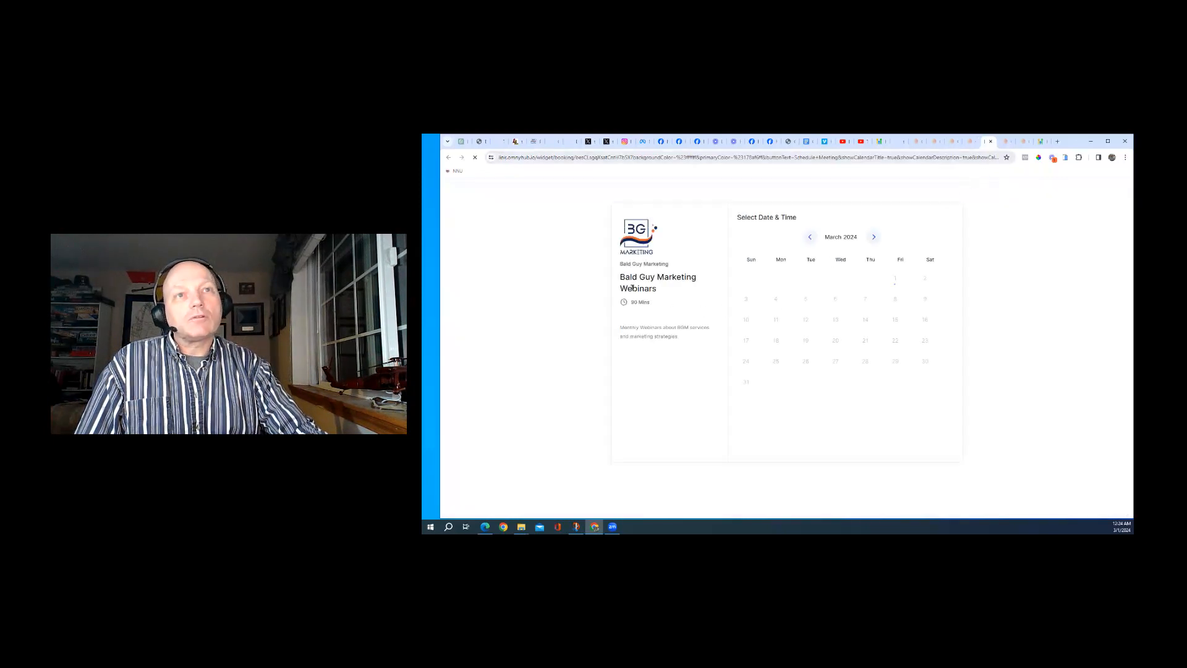
pyautogui.moveTo(602, 262); pyautogui.dragTo(714, 276)
pyautogui.moveTo(647, 327); pyautogui.dragTo(609, 301)
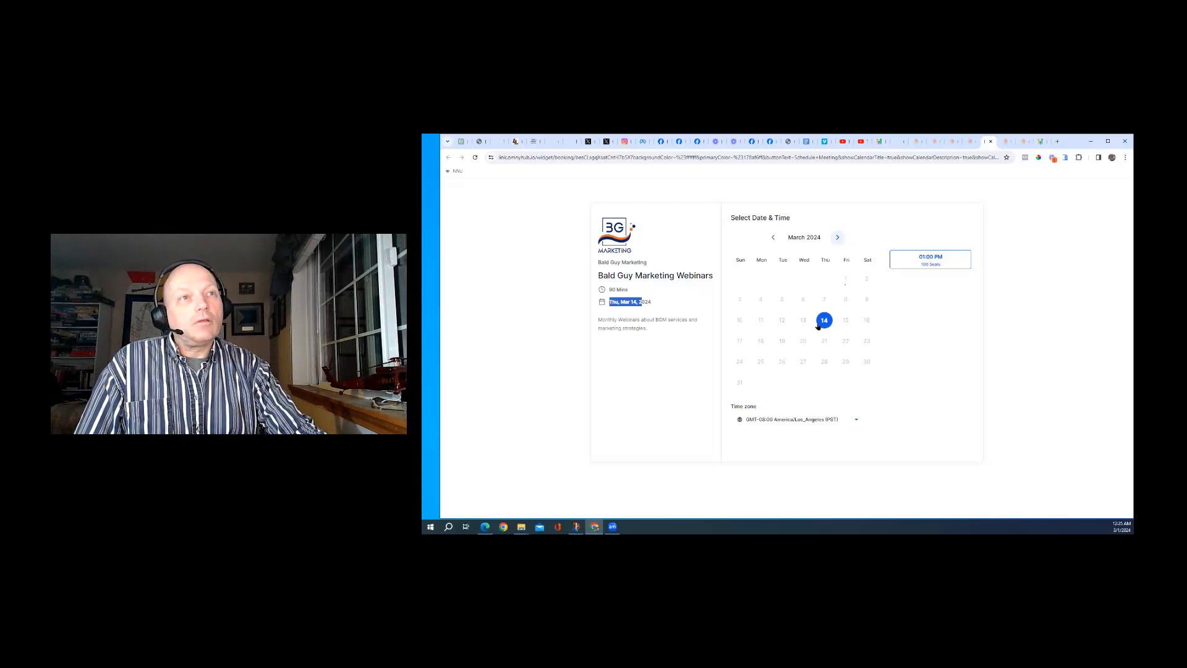
pyautogui.click(839, 237)
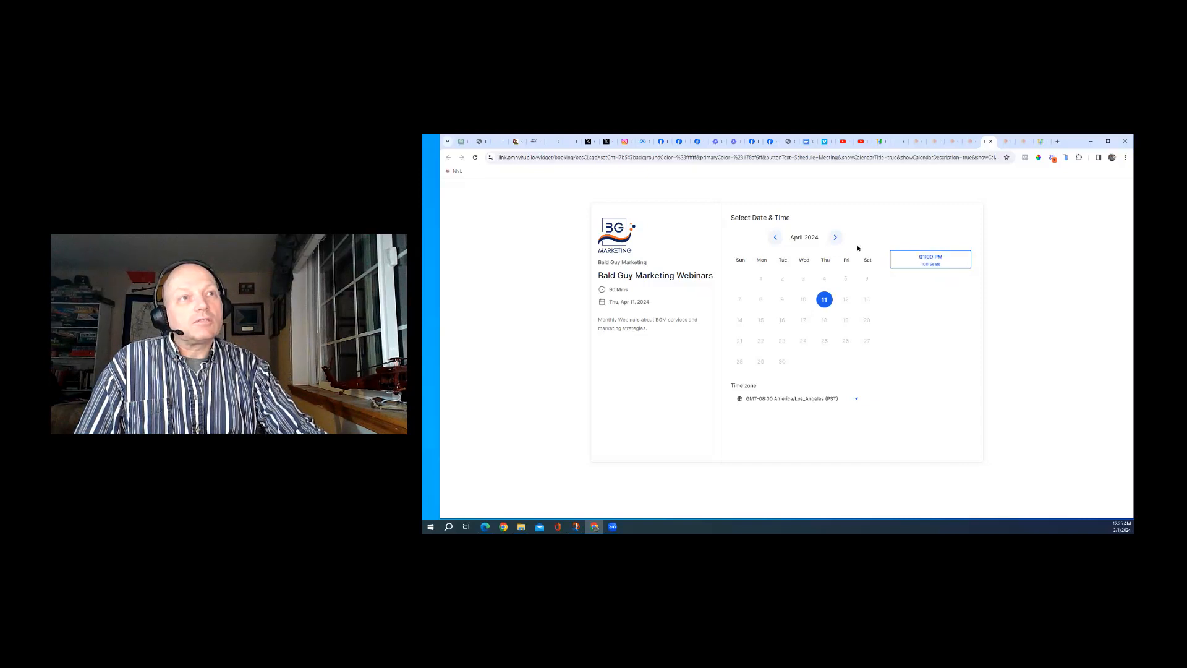
pyautogui.click(835, 238)
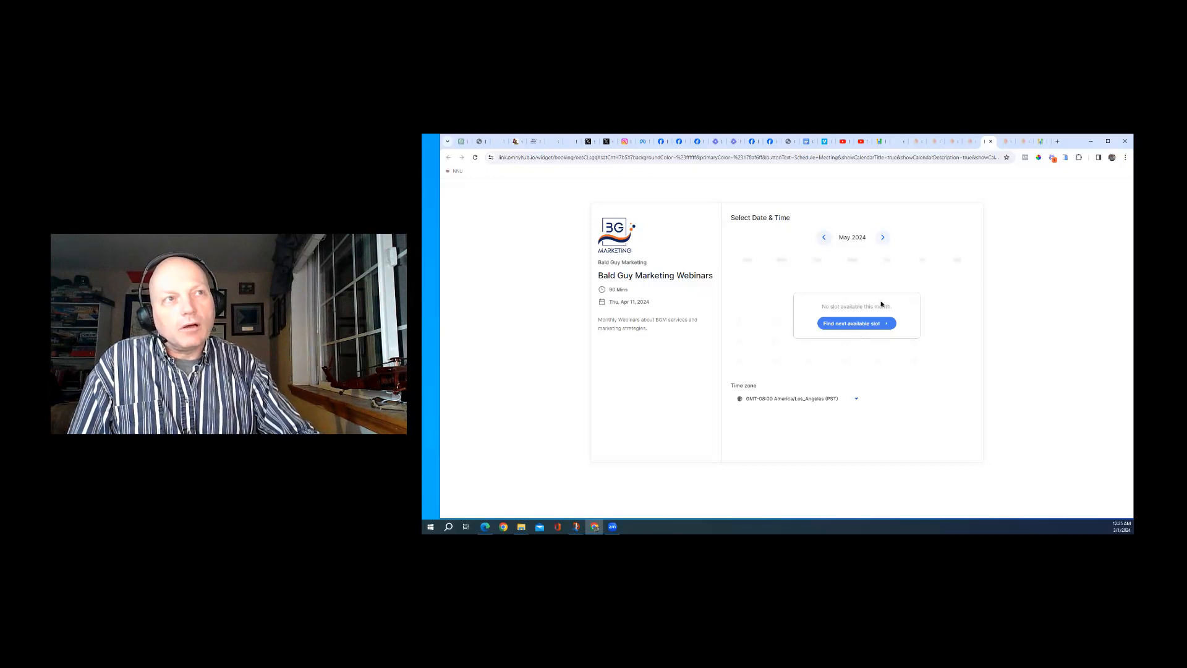
pyautogui.click(824, 237)
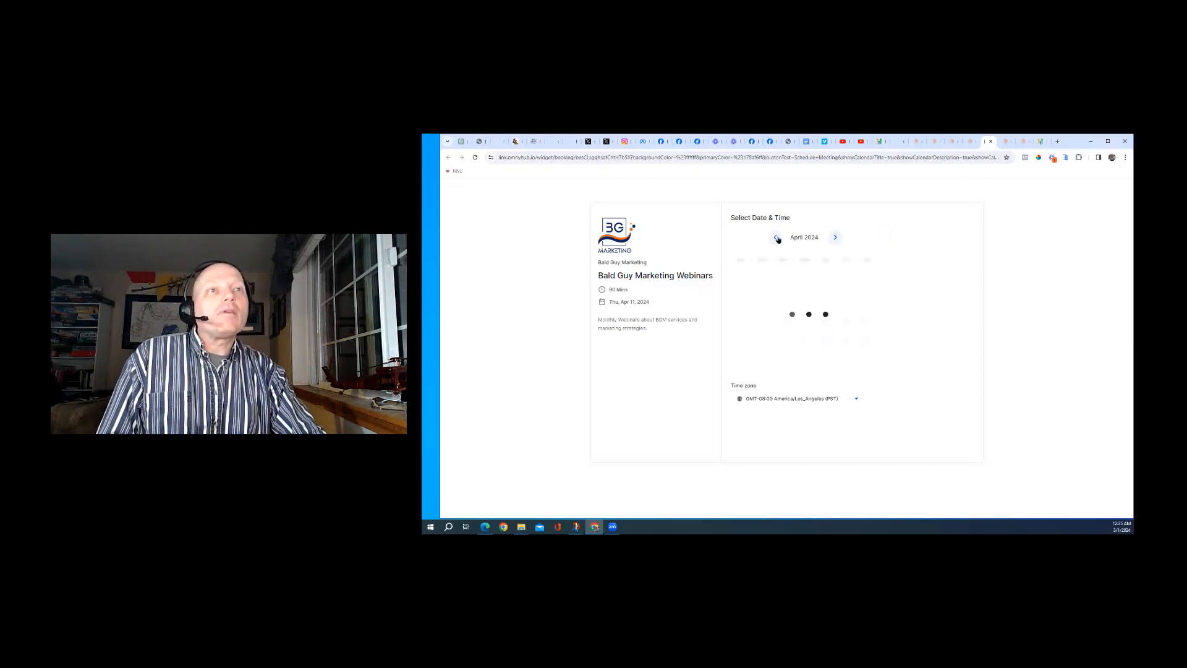
pyautogui.click(777, 238)
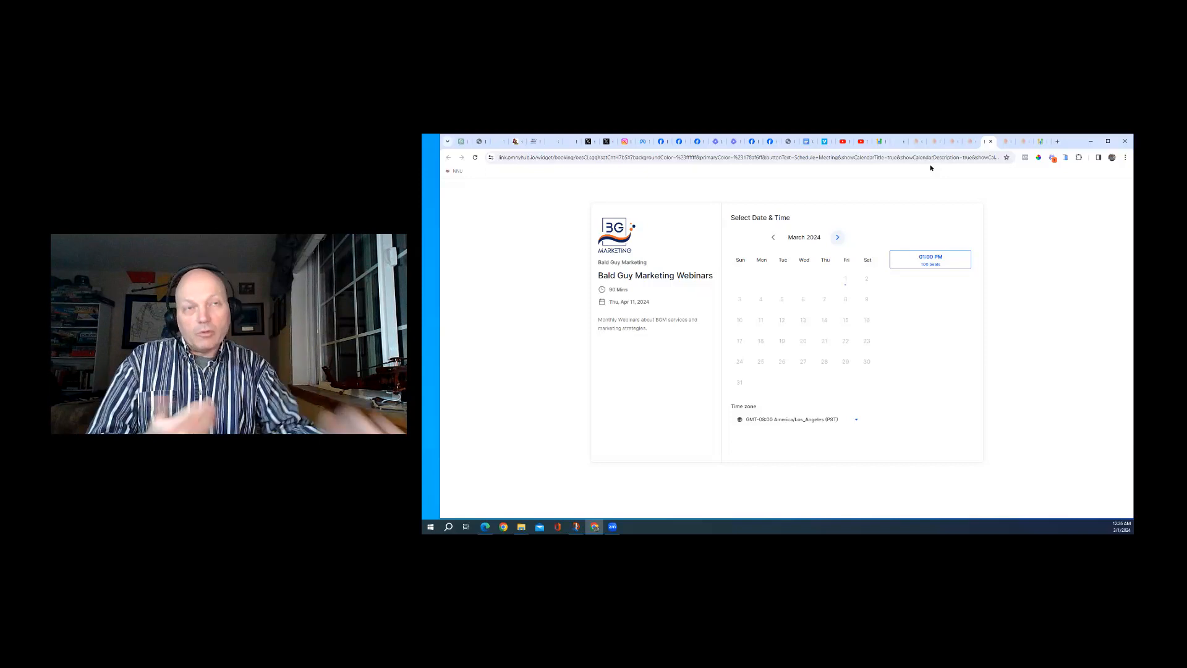
# Return to the calendar setup's browser tab and review its weekly and date-specific availability
pyautogui.click(966, 142)
pyautogui.click(642, 245)
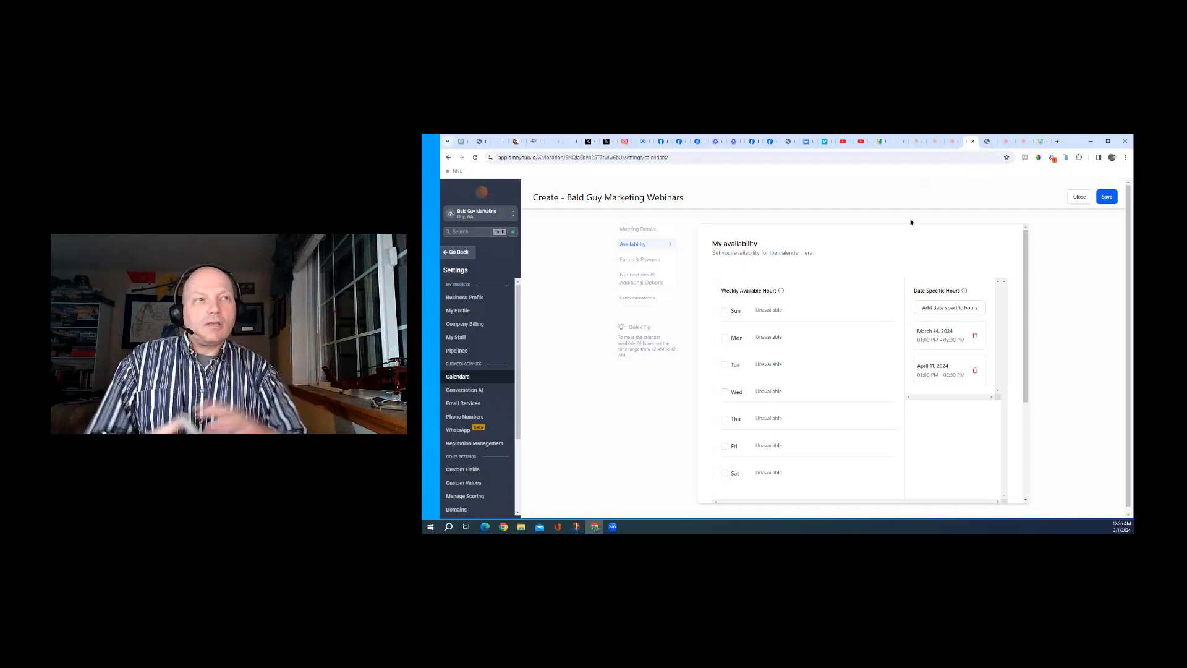
# Switch to the My Staff browser tab, open the agency owner's staff record and examine the User Availability meeting location, time zone and hours
pyautogui.click(1007, 142)
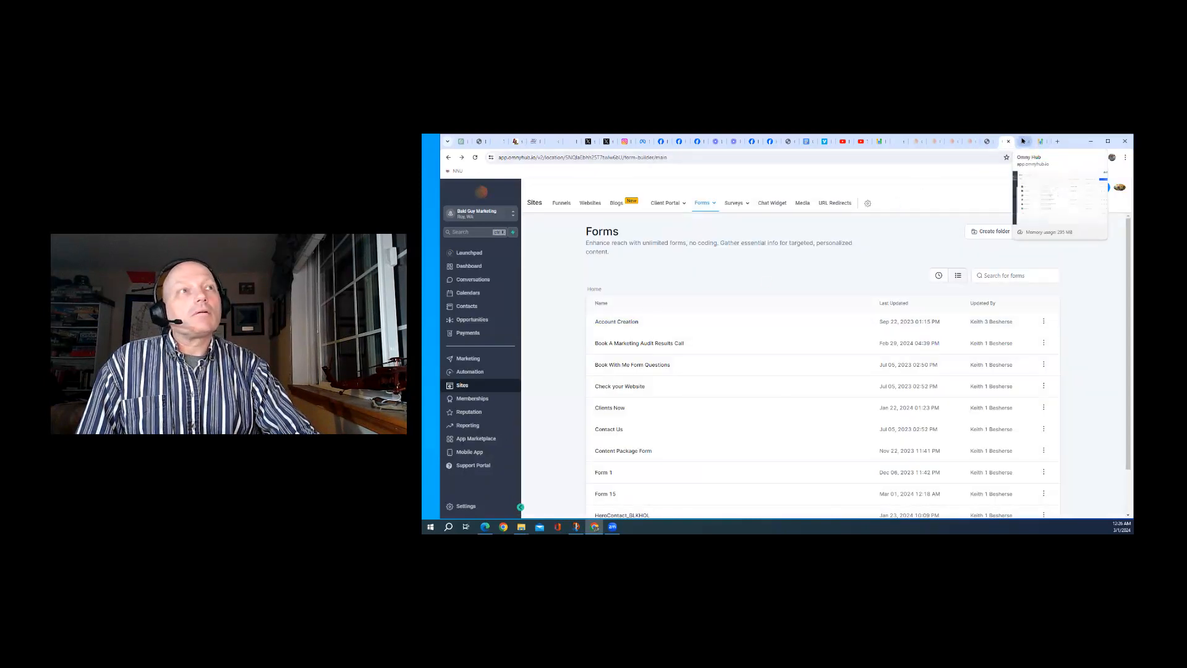
pyautogui.click(1022, 141)
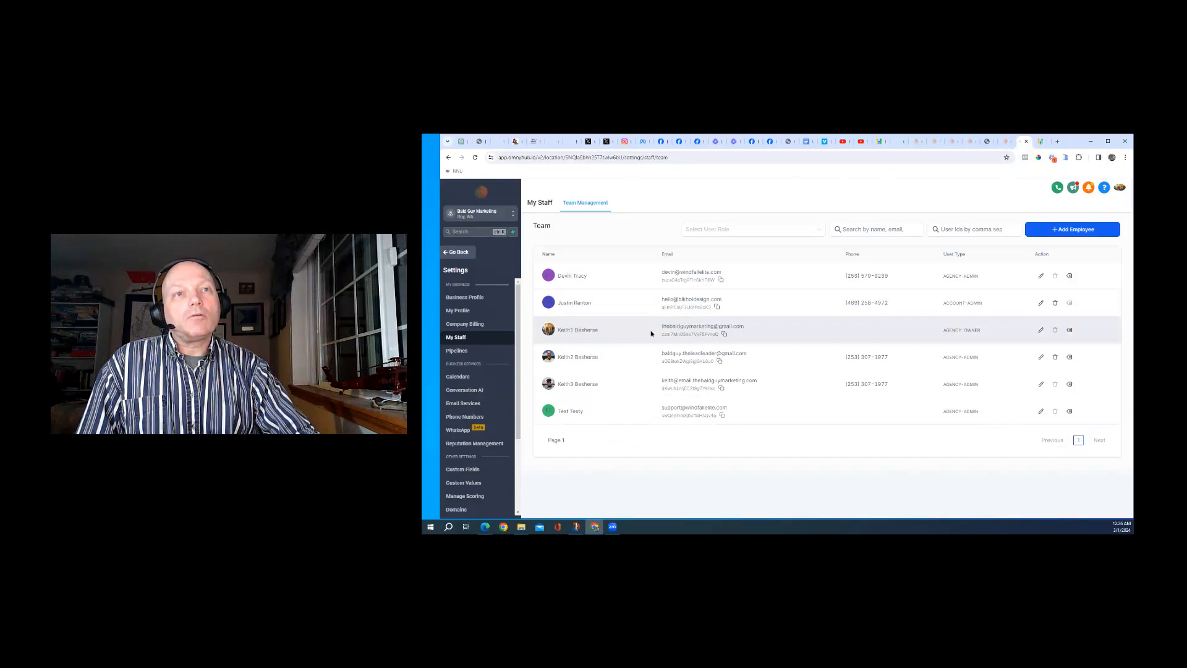
pyautogui.click(1040, 330)
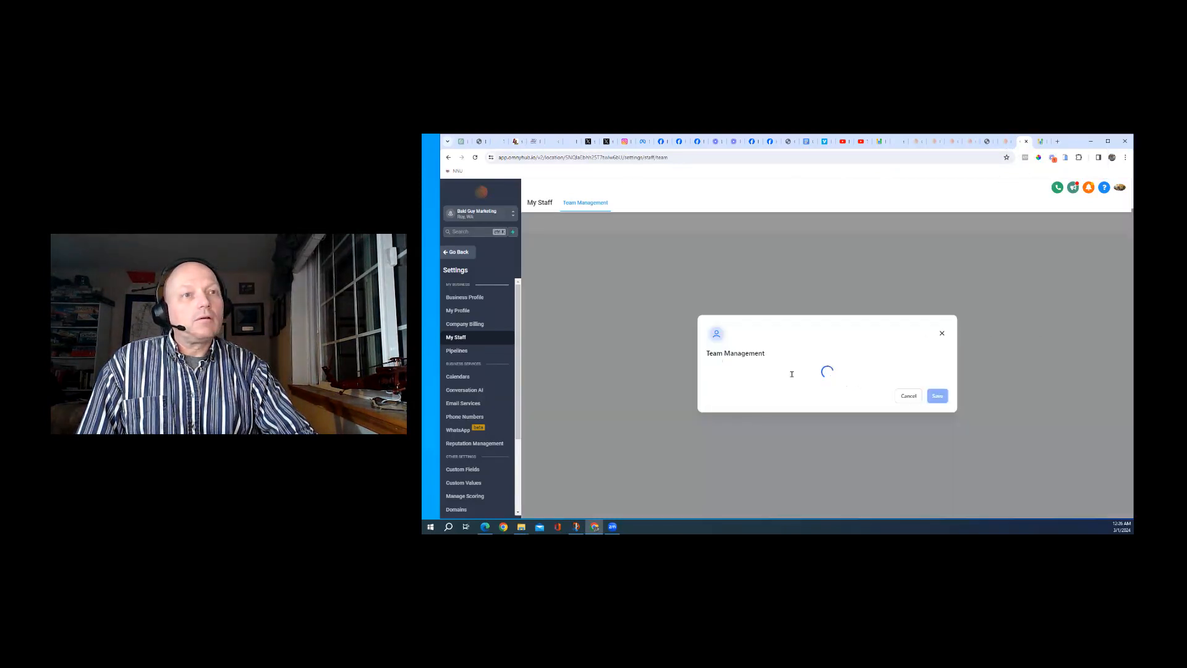
pyautogui.scroll(-10, 791, 371)
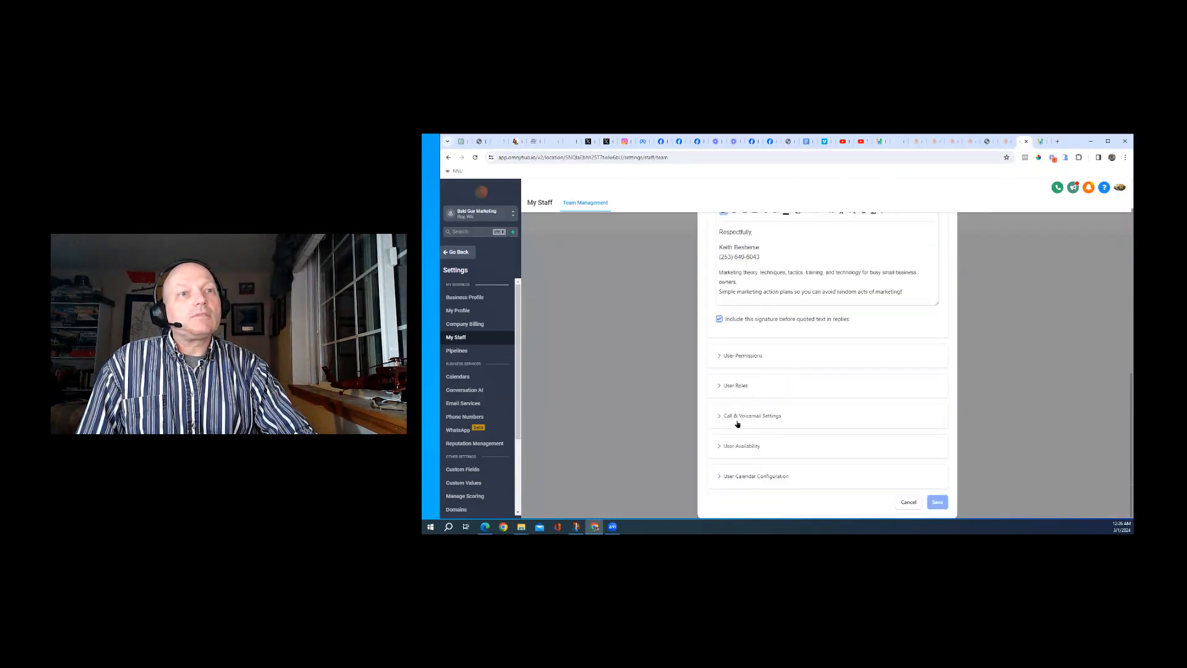
pyautogui.click(751, 446)
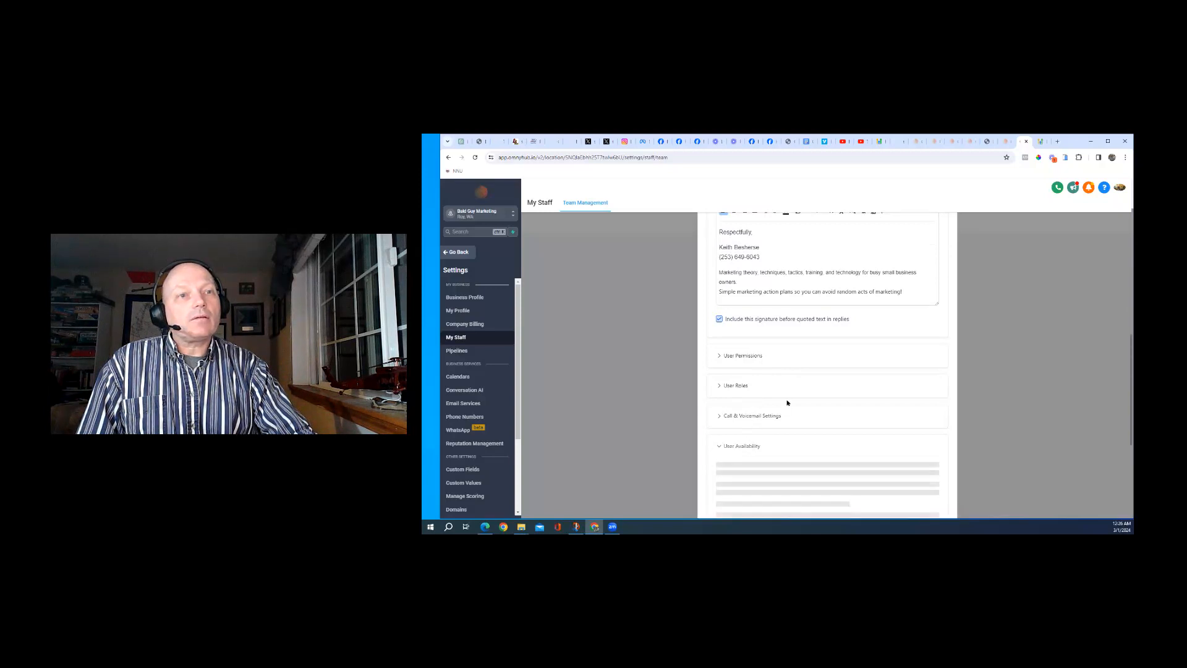
pyautogui.scroll(-3, 787, 400)
pyautogui.scroll(-2, 788, 383)
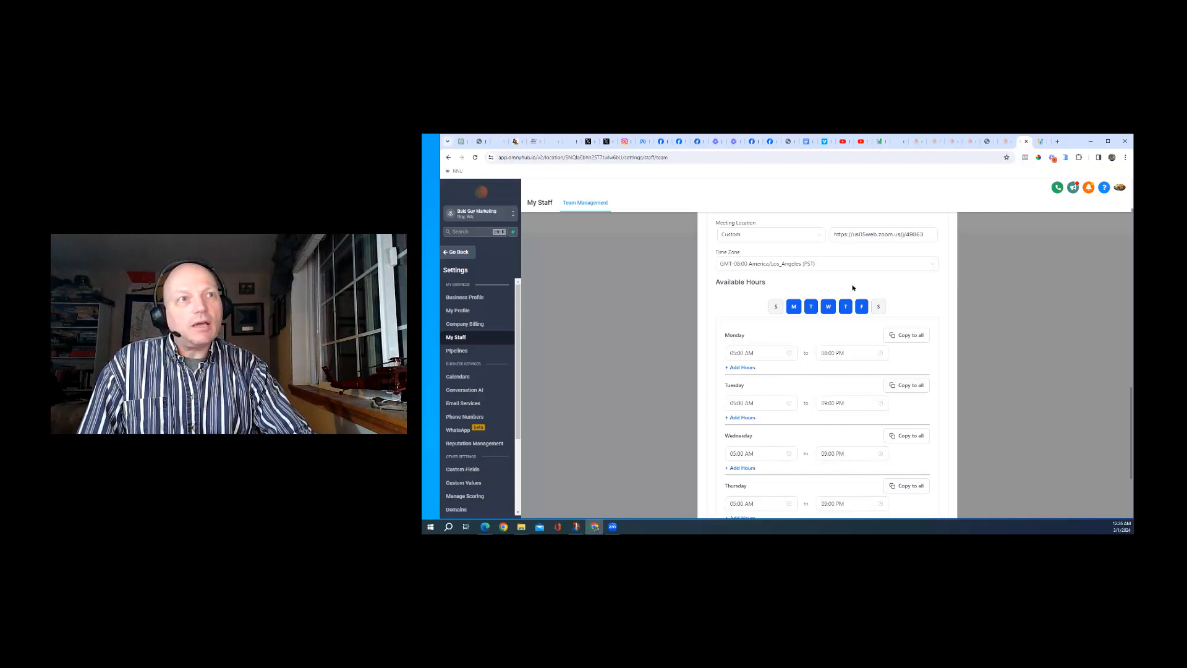
pyautogui.scroll(-3, 859, 331)
pyautogui.scroll(5, 853, 377)
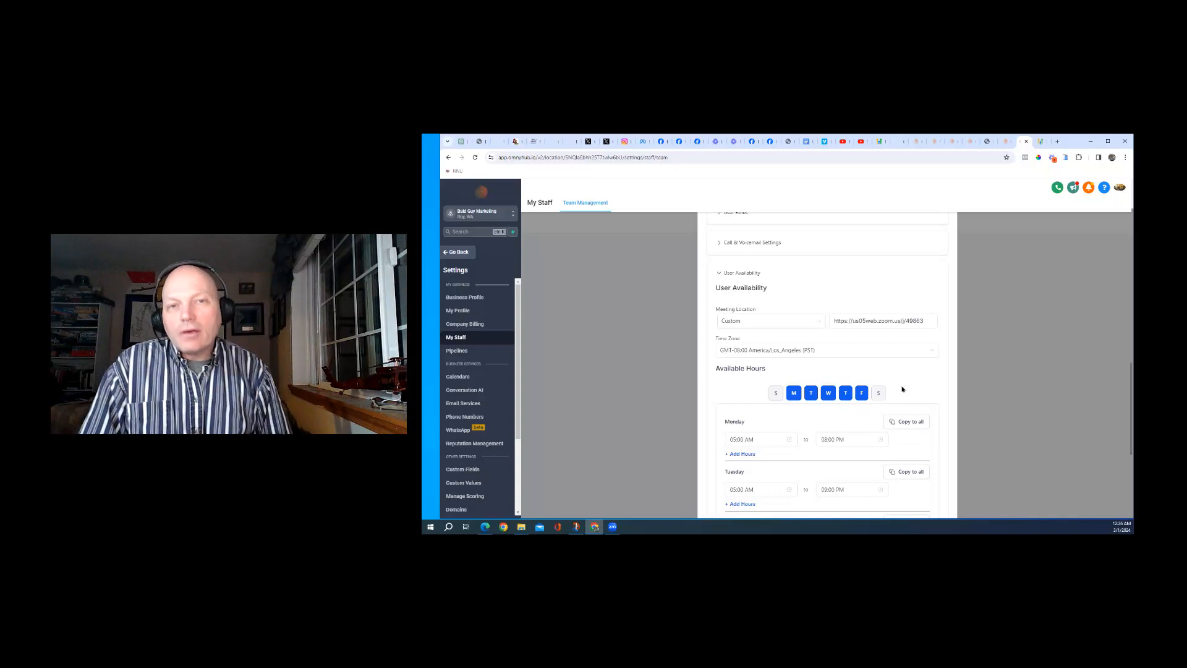
# Revisit the calendar's availability, then try adding Saturday to the staff member's available days and remove it again
pyautogui.click(969, 142)
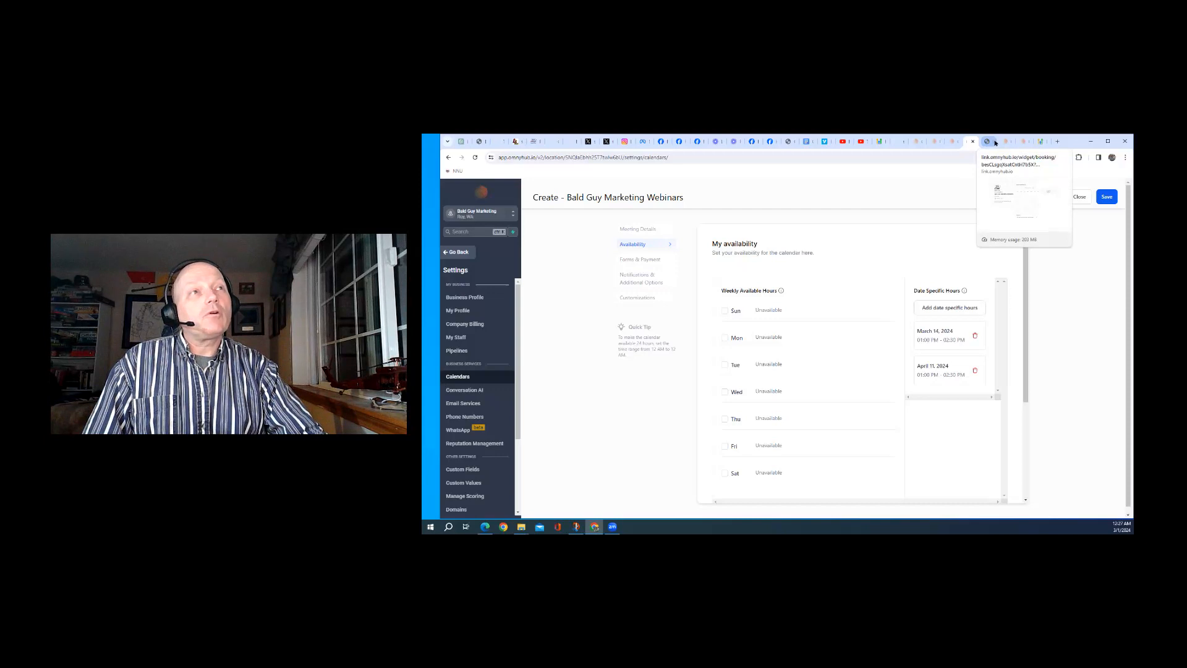
pyautogui.click(1014, 142)
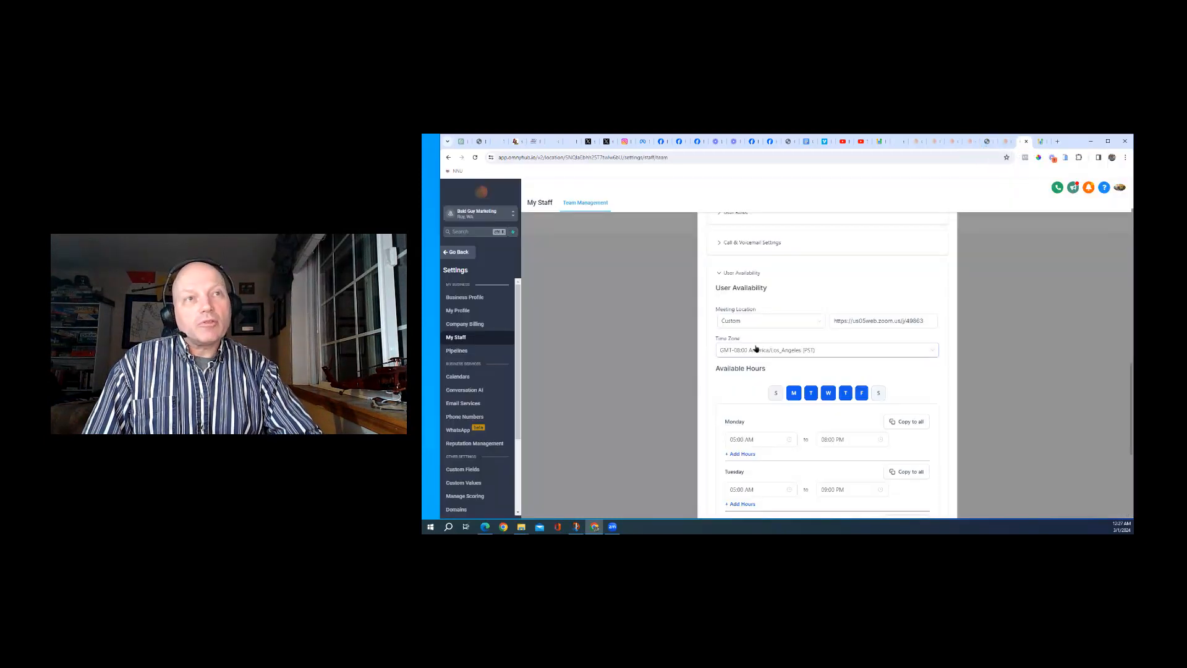
pyautogui.click(879, 394)
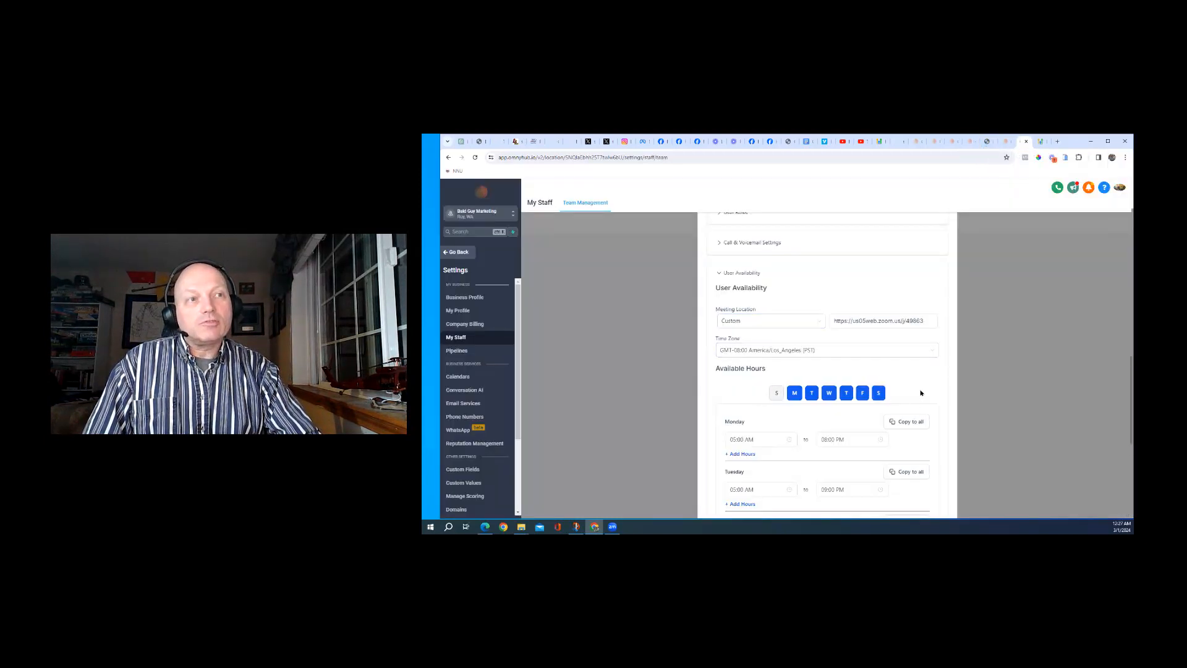
pyautogui.click(879, 394)
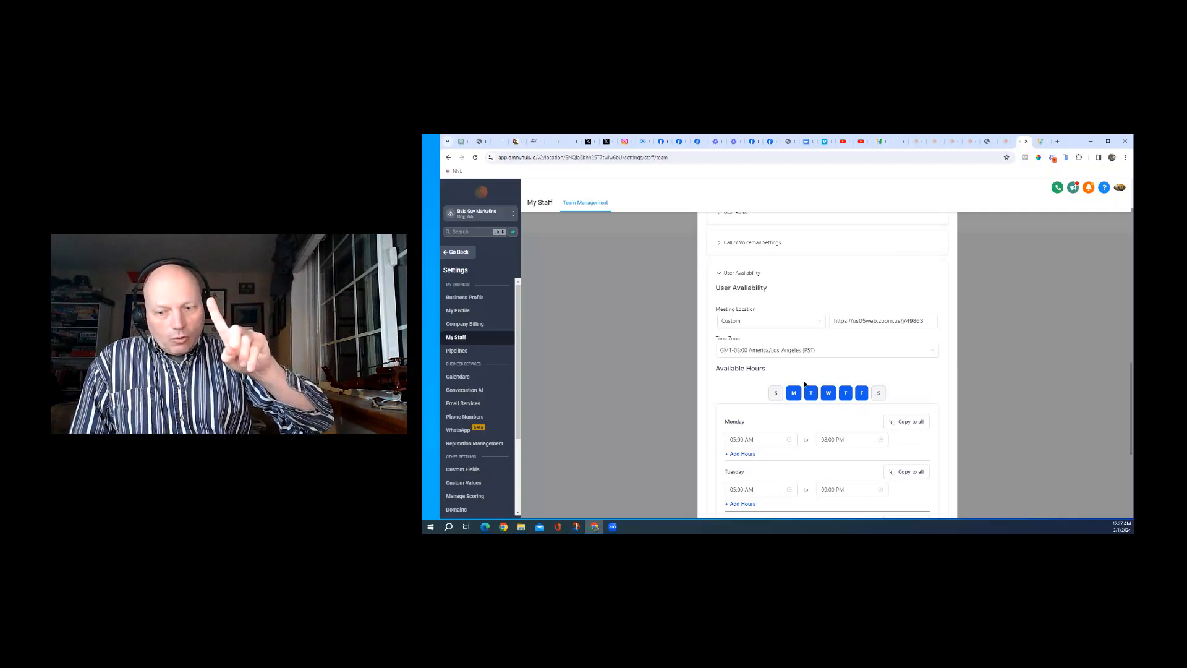
# Look through the Business Profile settings for availability hours
pyautogui.click(474, 298)
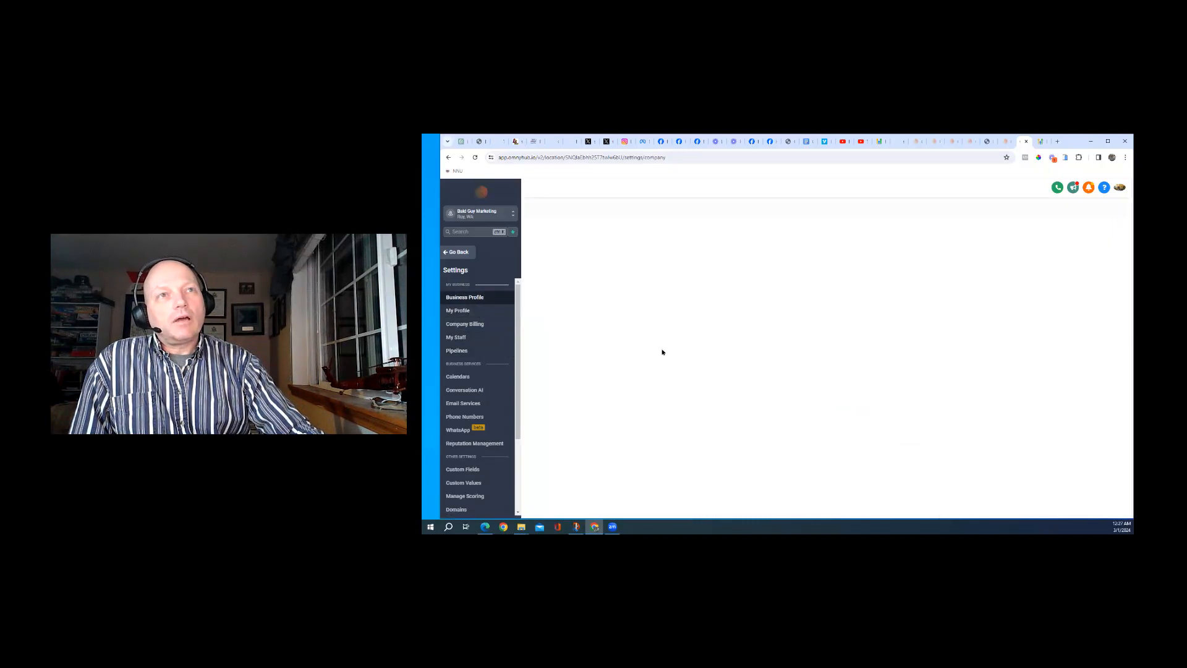
pyautogui.scroll(-6, 670, 365)
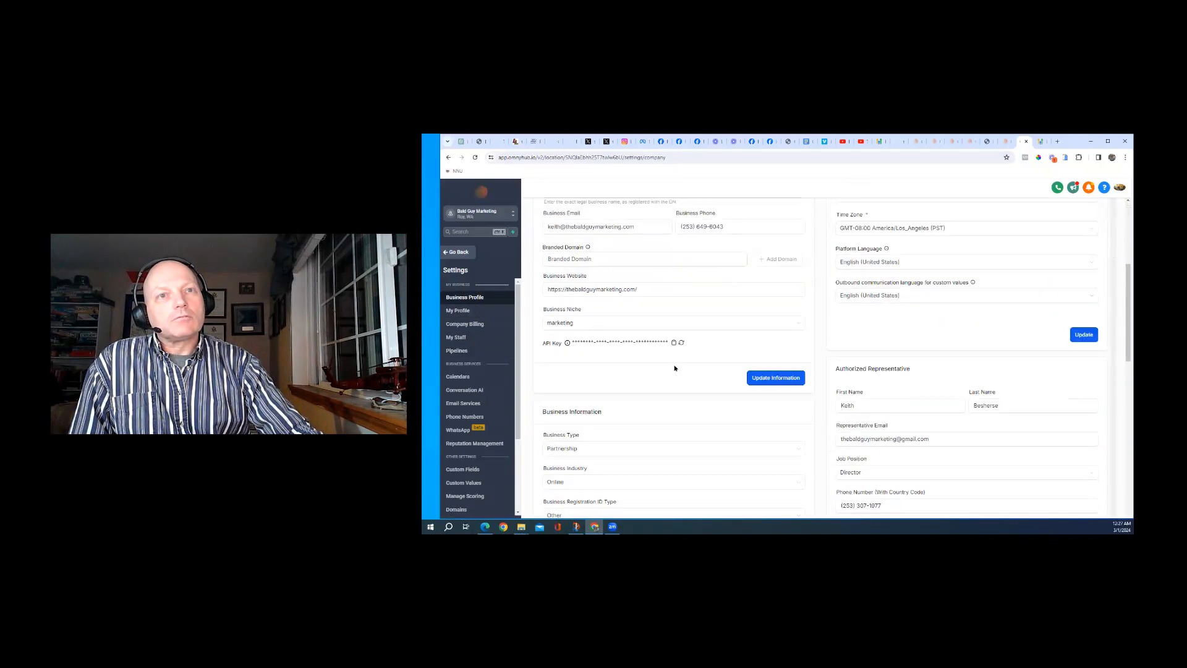
pyautogui.scroll(-10, 676, 369)
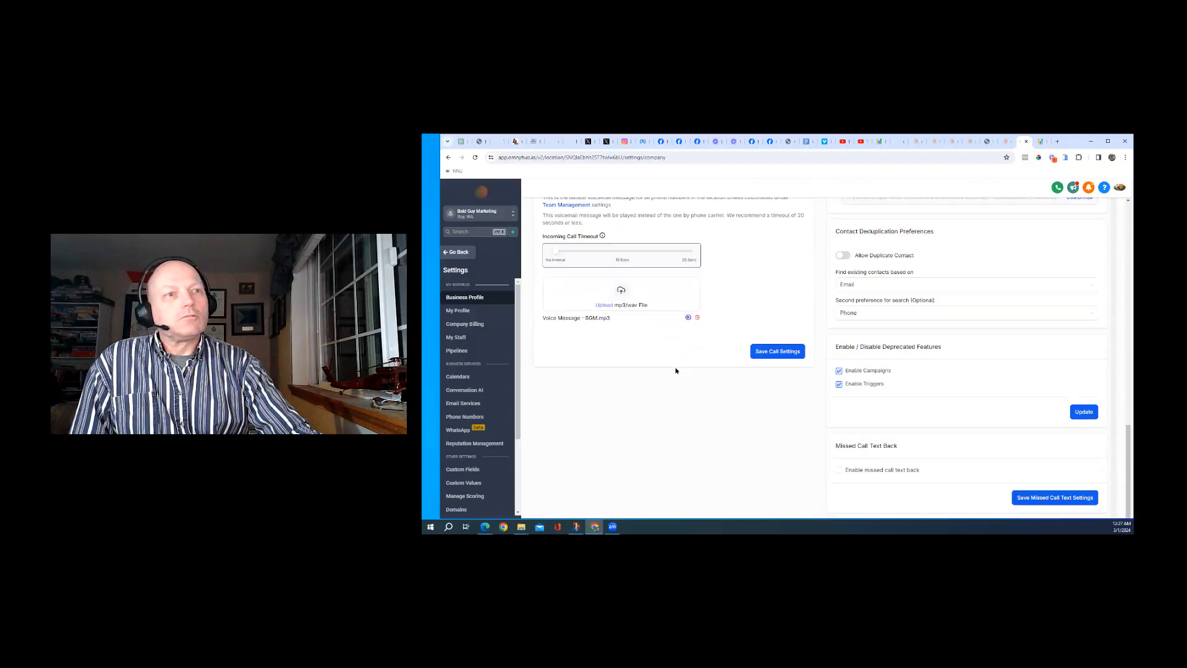
pyautogui.scroll(15, 676, 370)
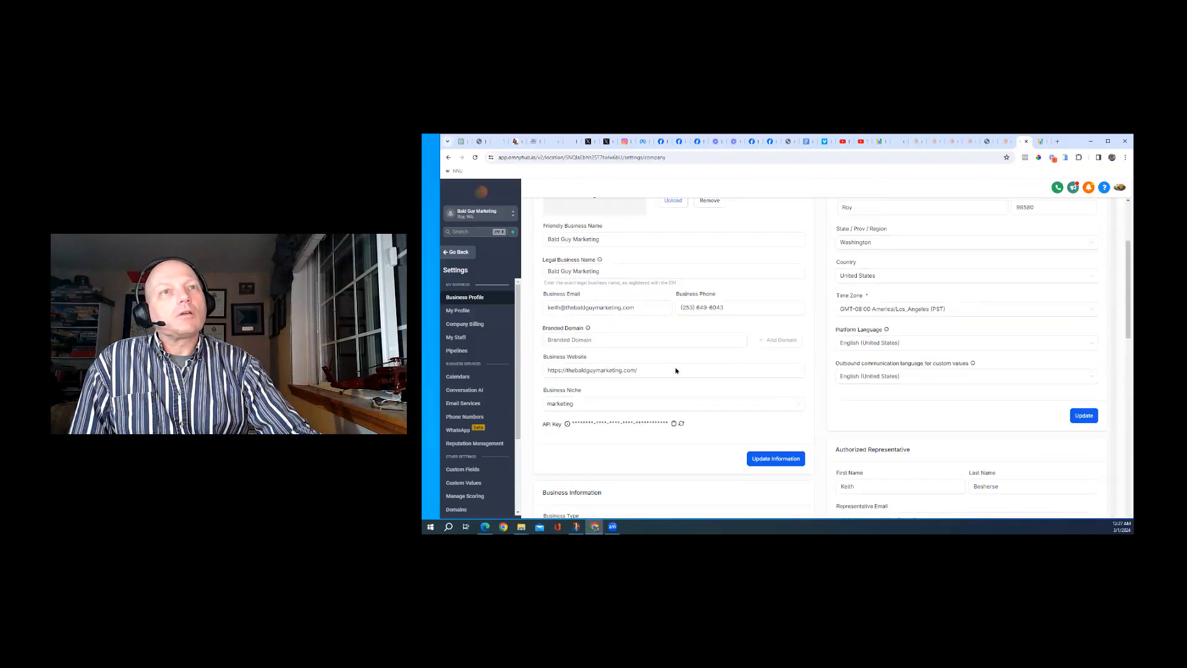
# Examine the User Availability section in My Profile, including the available days and the hours for each weekday
pyautogui.click(458, 310)
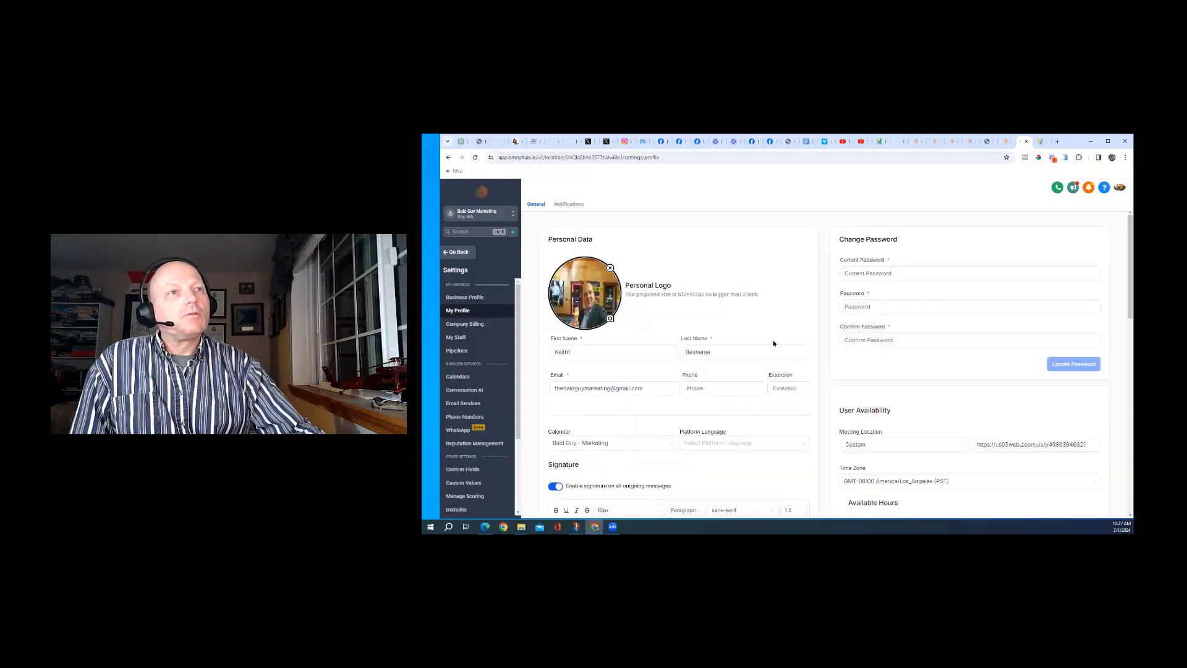
pyautogui.scroll(-2, 843, 355)
pyautogui.scroll(-2, 843, 355)
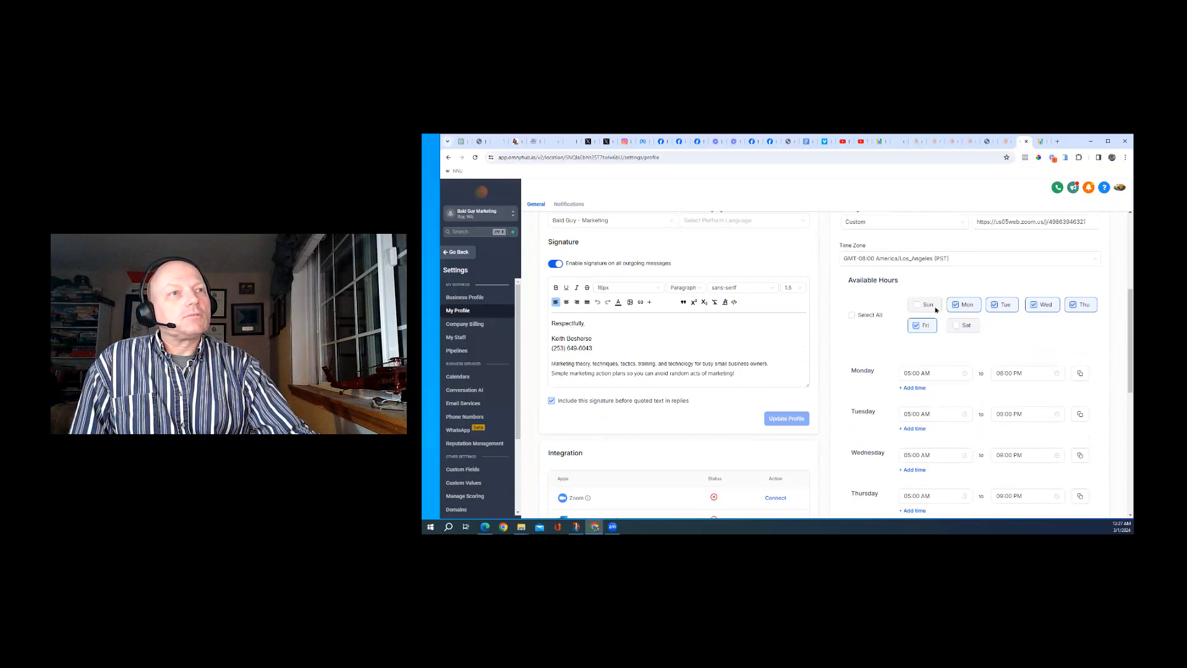
pyautogui.scroll(-2, 934, 414)
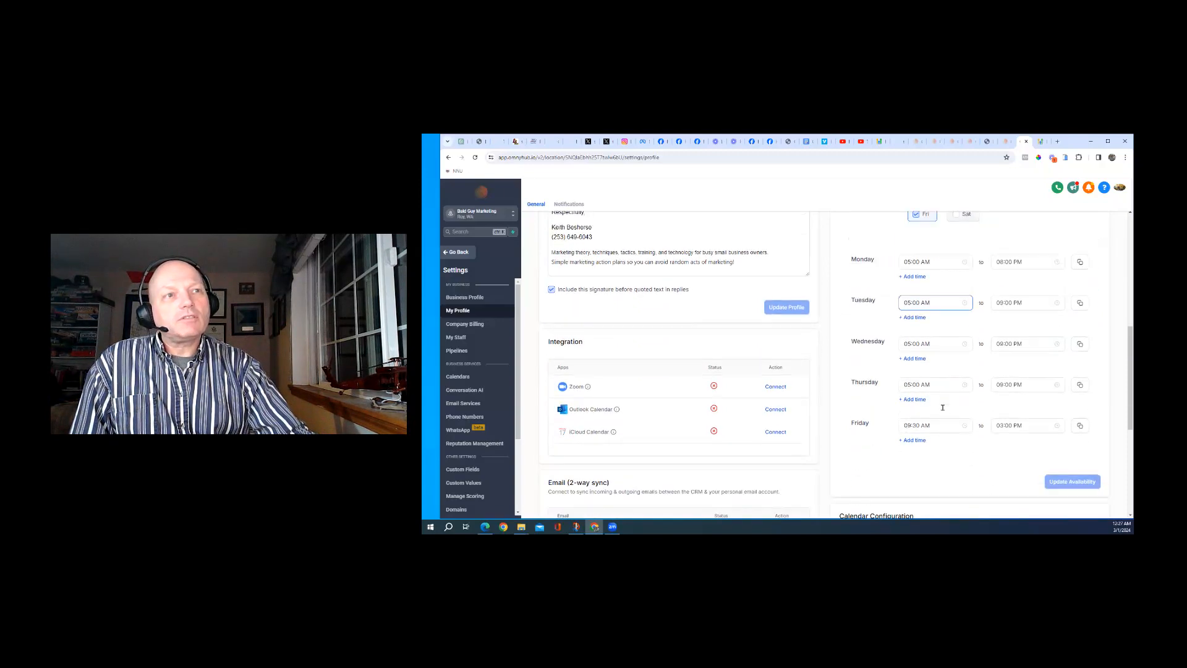
pyautogui.scroll(1, 942, 407)
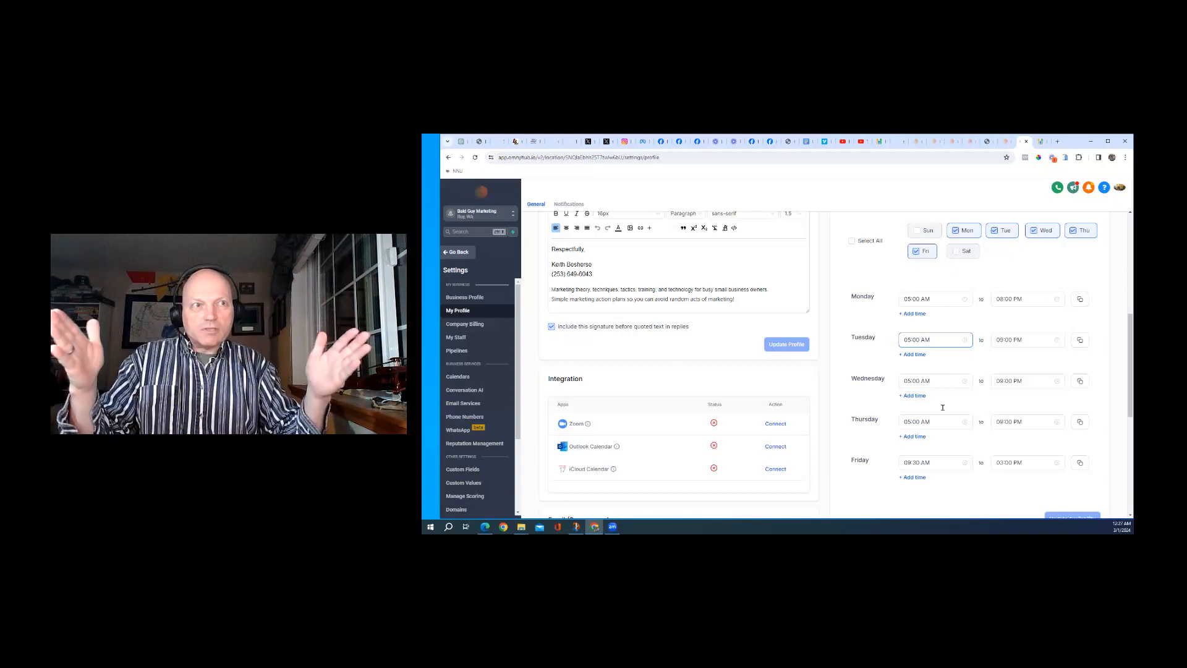
pyautogui.scroll(3, 900, 369)
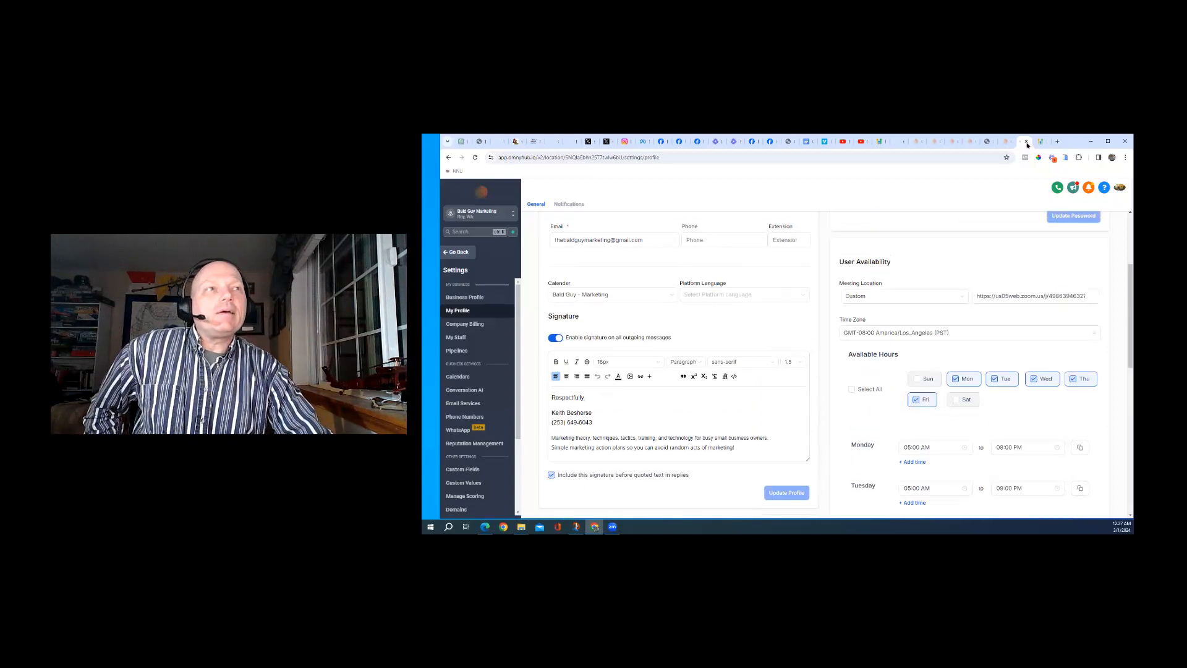
# Close the Forms browser tab and return to the calendar setup's tab
pyautogui.click(1006, 142)
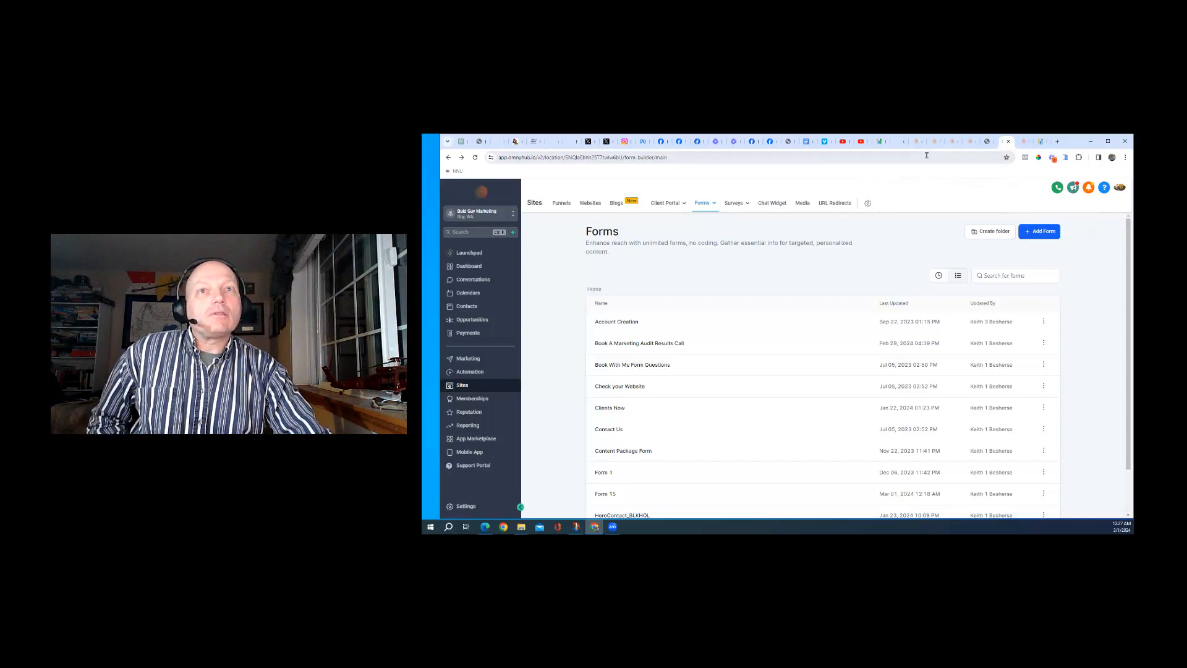
pyautogui.click(1008, 142)
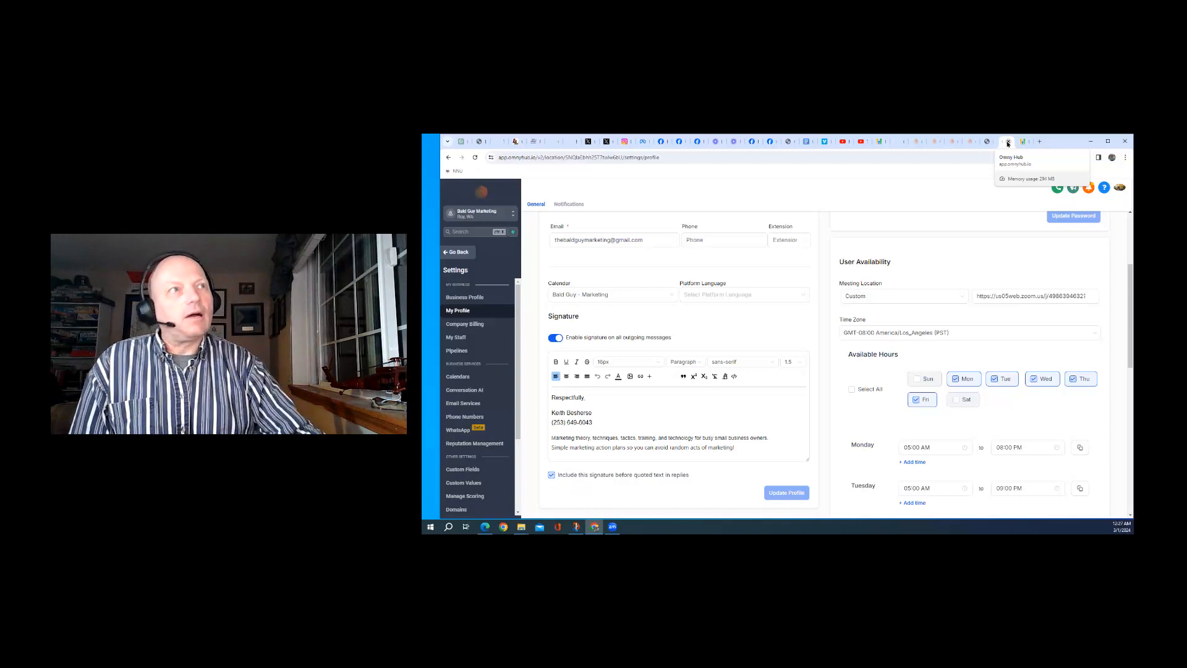
pyautogui.click(967, 141)
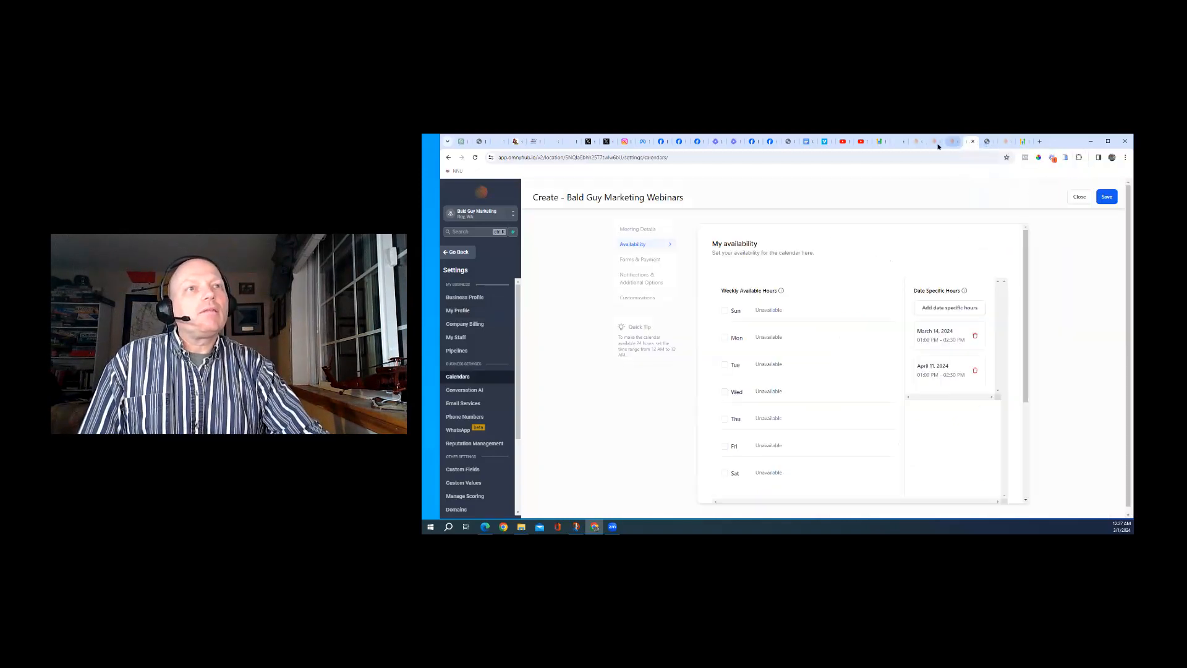